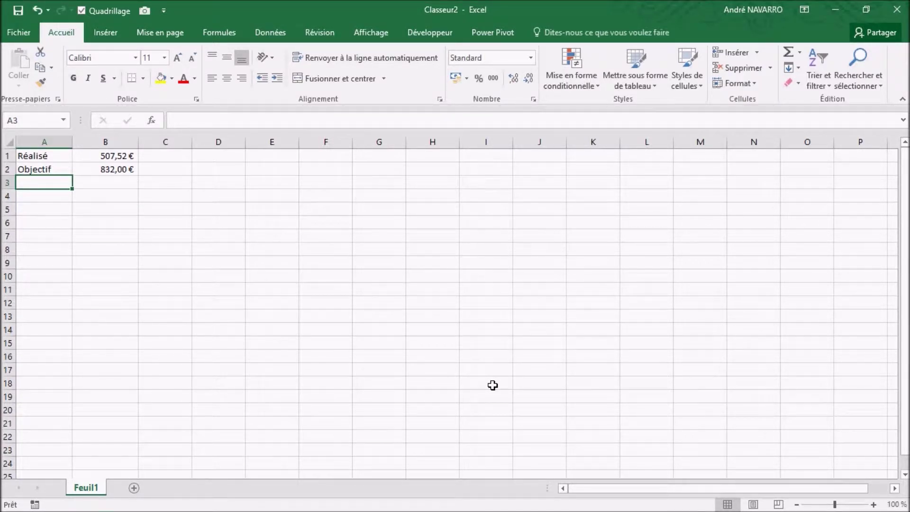
Examine the formulas behind the Réalisé and Objectif amounts in B1 and B2, and recalculate the sheet several times
{"action": "left_click", "coordinate": [42, 213]}
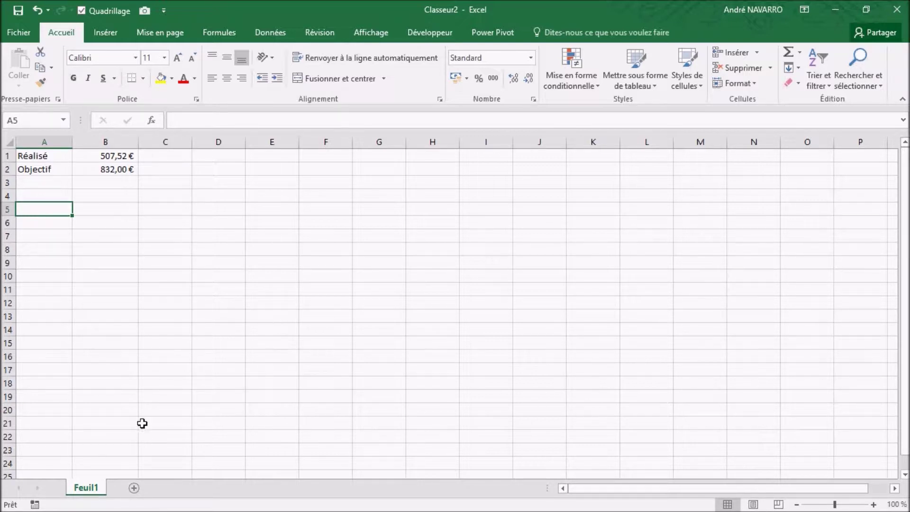
{"action": "left_click", "coordinate": [34, 196]}
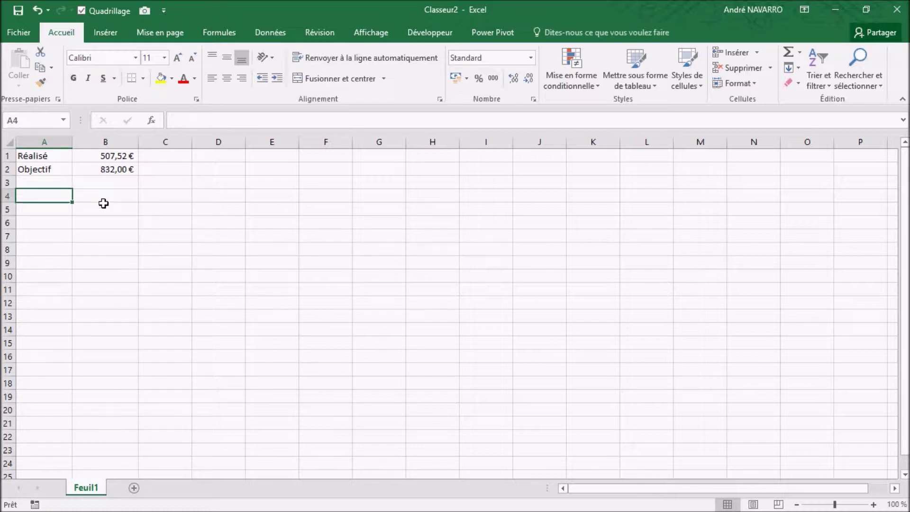
{"action": "left_click", "coordinate": [48, 157]}
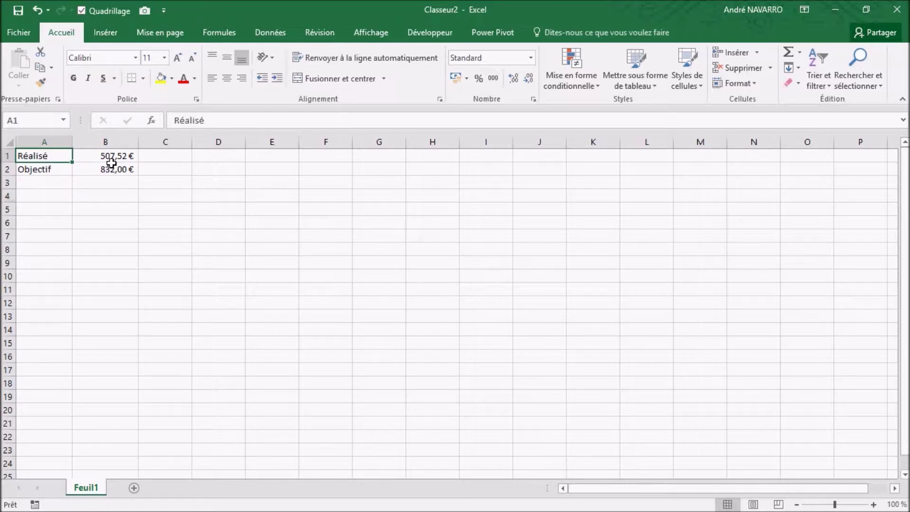
{"action": "left_click", "coordinate": [107, 154]}
{"action": "left_click", "coordinate": [105, 168]}
{"action": "left_click", "coordinate": [114, 155]}
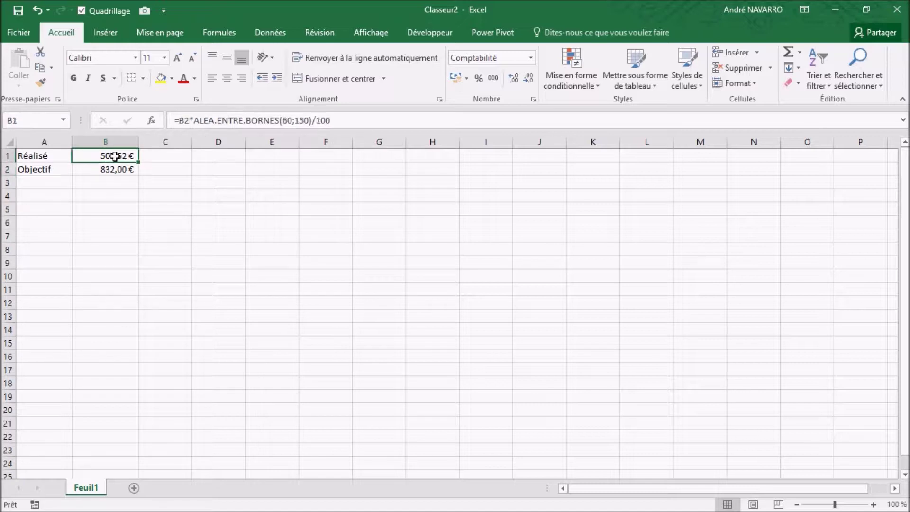
{"action": "left_click", "coordinate": [105, 169]}
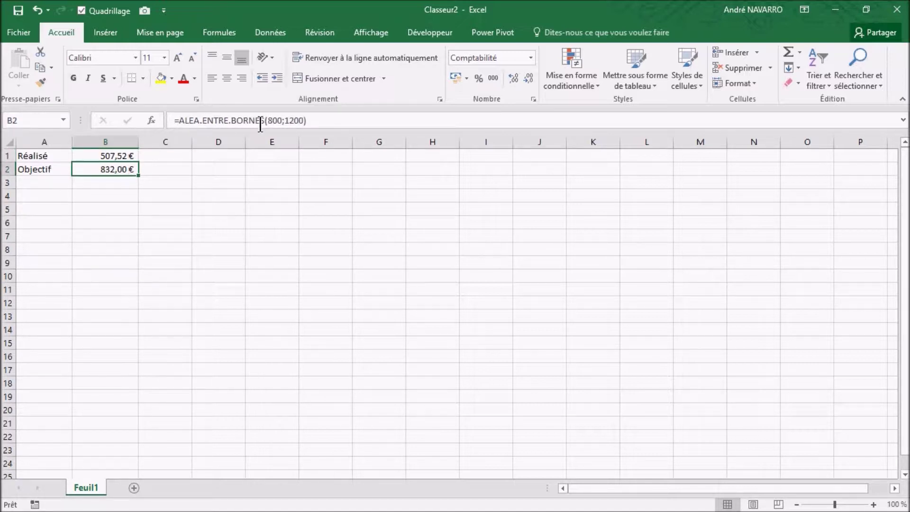
{"action": "left_click", "coordinate": [116, 156]}
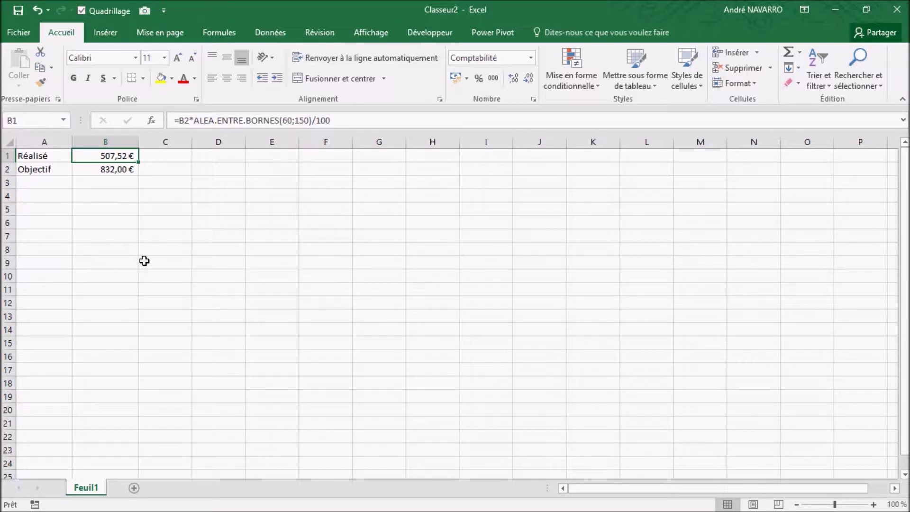
{"action": "key", "text": "F9"}
{"action": "key", "text": "F9"}
{"action": "key", "text": "F9"}
{"action": "key", "text": "F9"}
Enter the label "Taux de réalisation" in A4 and widen column A to fit it
{"action": "left_click", "coordinate": [42, 196]}
{"action": "type", "text": "Taux de réalisation"}
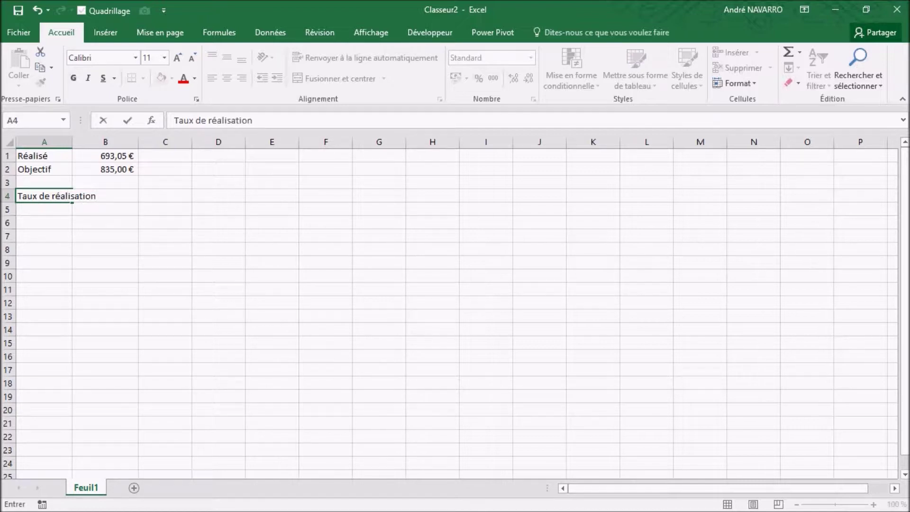
{"action": "key", "text": "Return"}
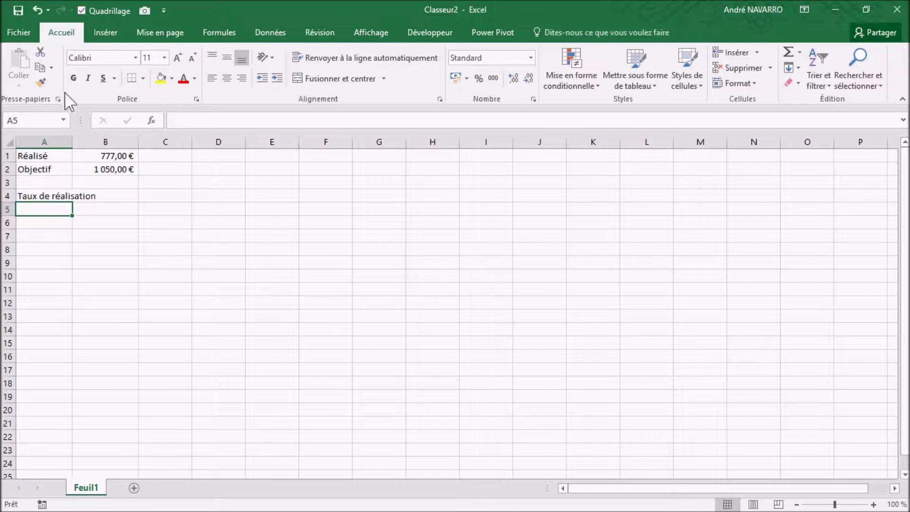
{"action": "left_click_drag", "start_coordinate": [69, 141], "coordinate": [105, 141]}
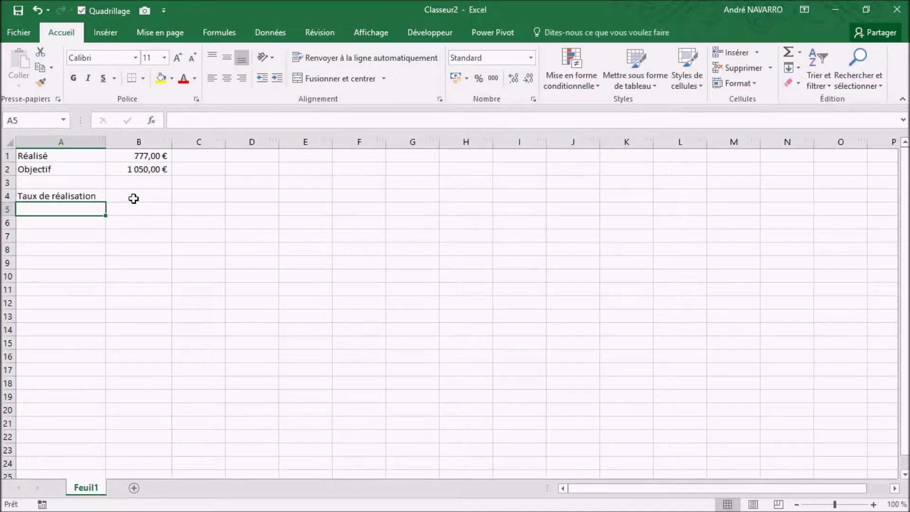
Calculate the realisation rate in B4 with =B1/B2 and format it as a percentage
{"action": "left_click", "coordinate": [138, 196]}
{"action": "type", "text": "="}
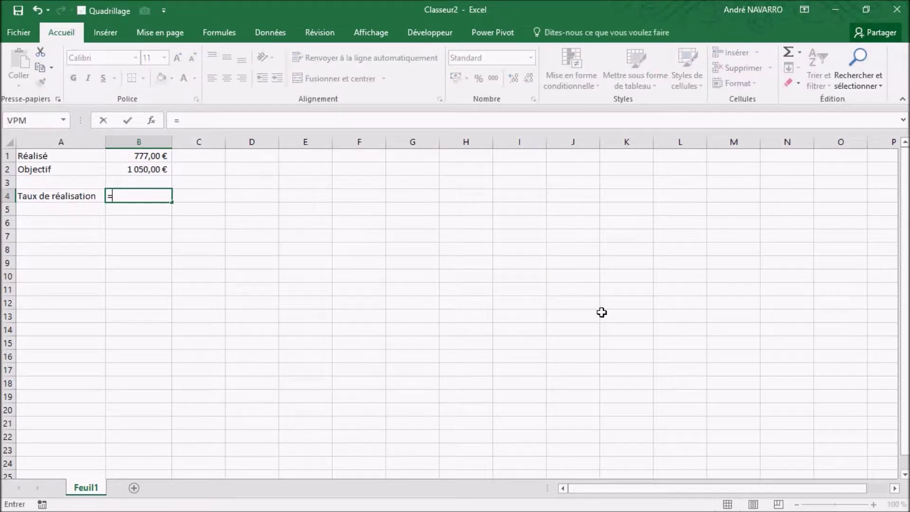
{"action": "left_click", "coordinate": [129, 157]}
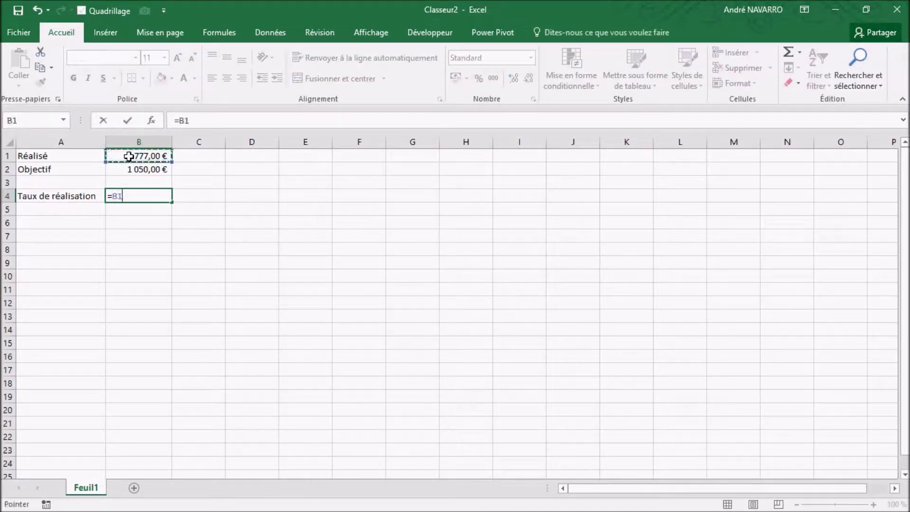
{"action": "type", "text": "/"}
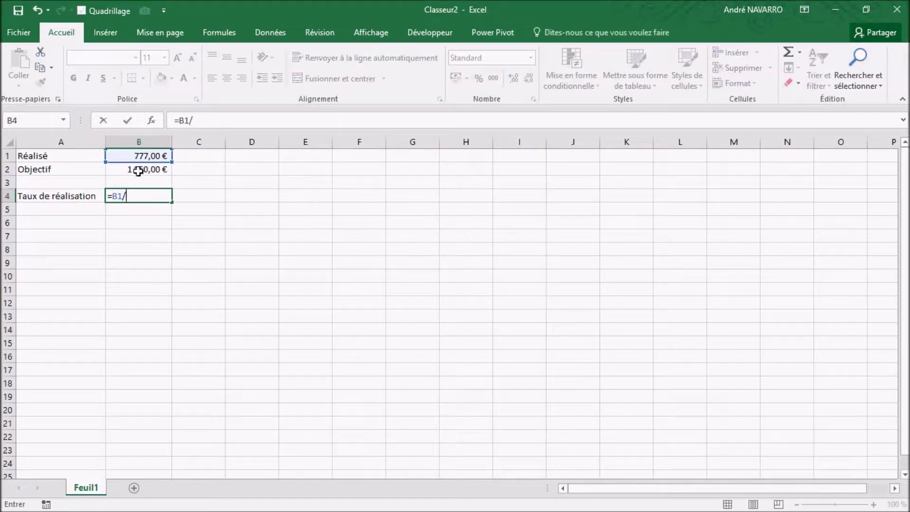
{"action": "left_click", "coordinate": [143, 170]}
{"action": "key", "text": "Return"}
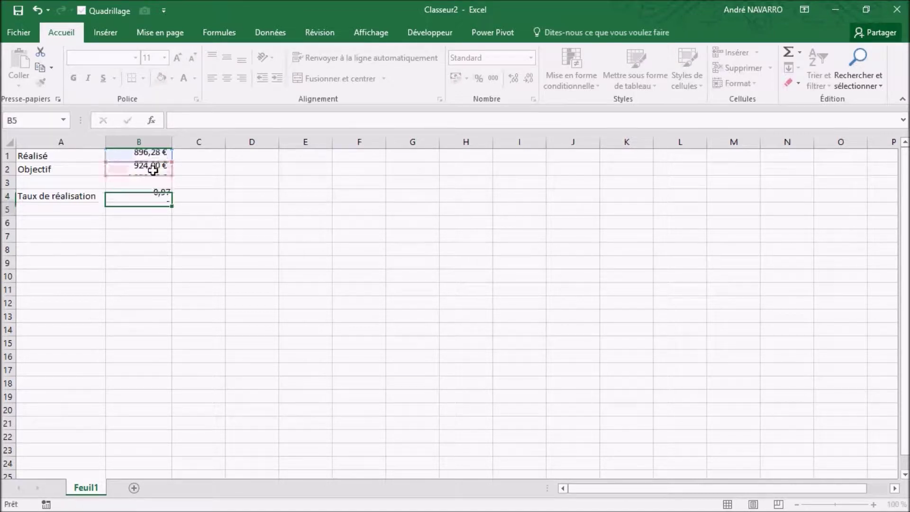
{"action": "left_click", "coordinate": [166, 194]}
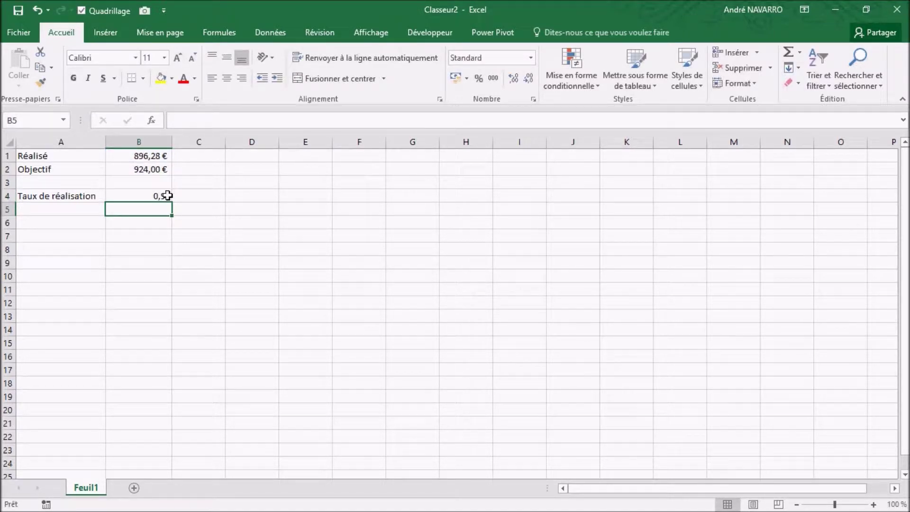
{"action": "left_click", "coordinate": [481, 80]}
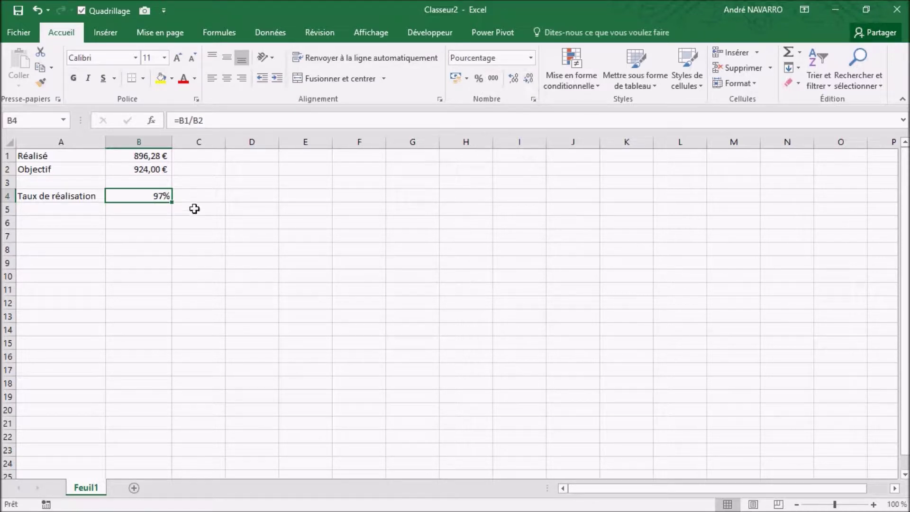
{"action": "left_click", "coordinate": [37, 196]}
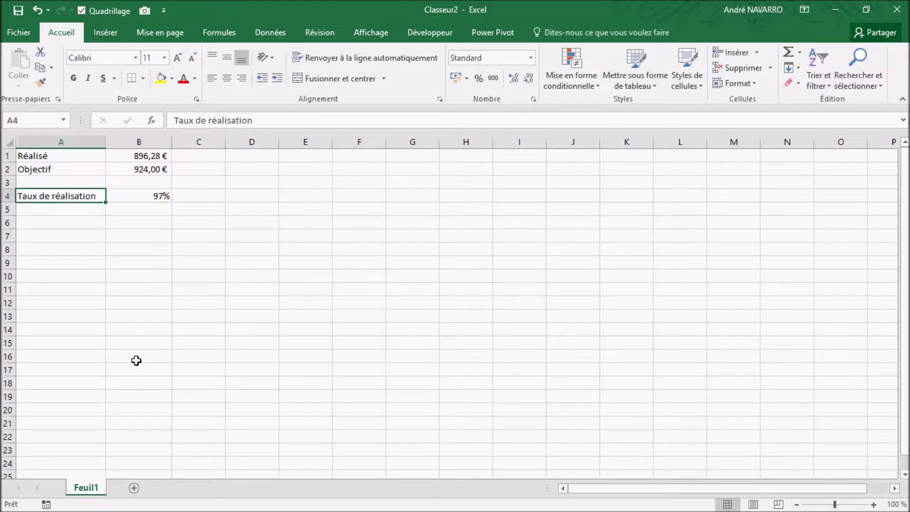
{"action": "left_click", "coordinate": [132, 194]}
{"action": "left_click", "coordinate": [74, 199]}
{"action": "left_click_drag", "start_coordinate": [74, 198], "coordinate": [126, 199]}
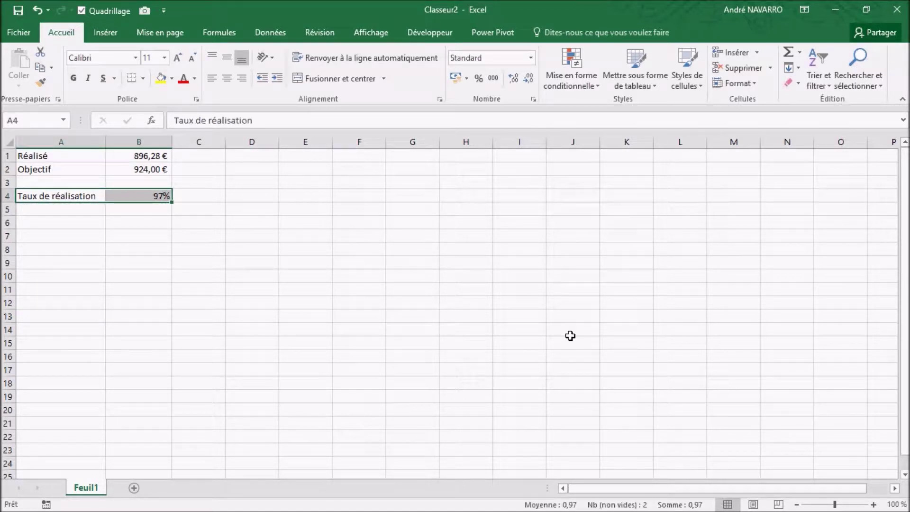
{"action": "left_click", "coordinate": [158, 264]}
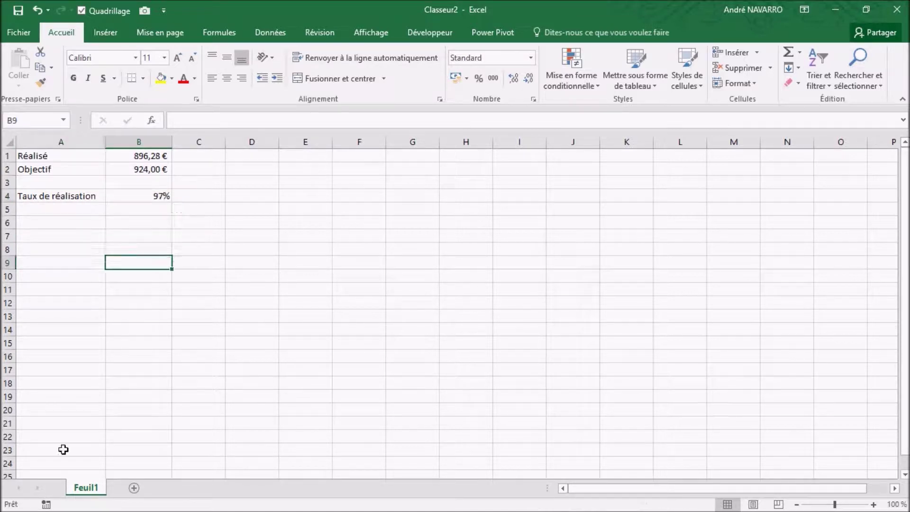
Enter the column heading "Cadran" in B6
{"action": "left_click", "coordinate": [43, 224]}
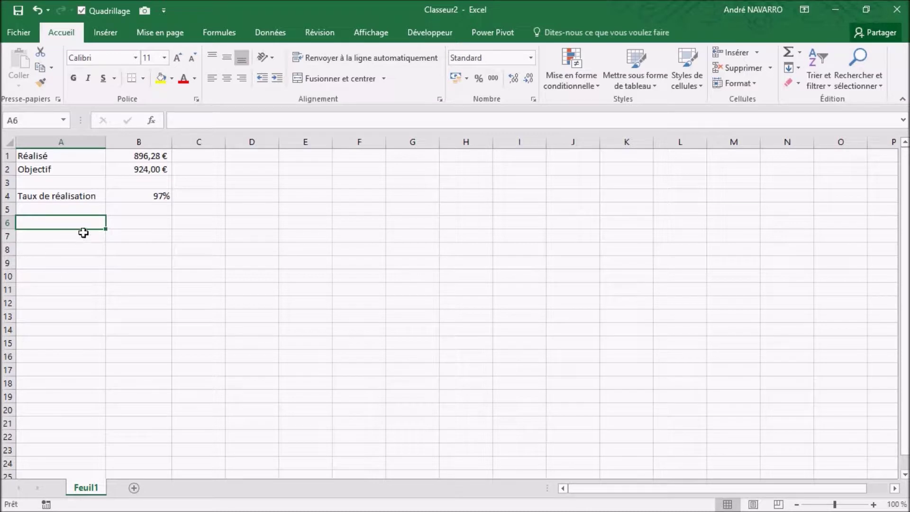
{"action": "left_click", "coordinate": [128, 220]}
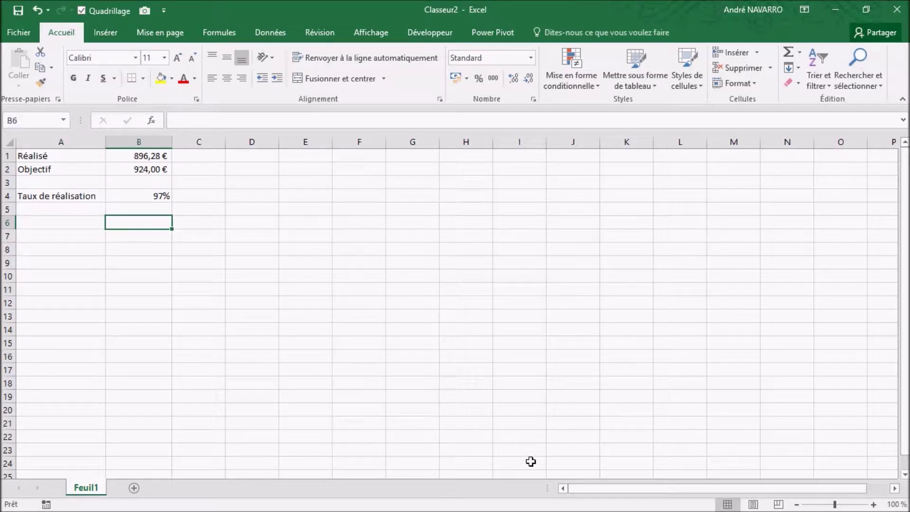
{"action": "type", "text": "Cadran"}
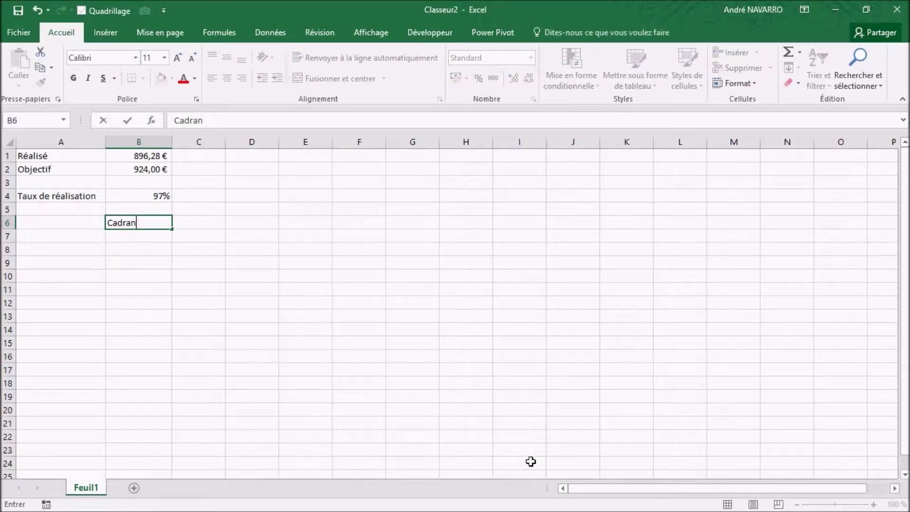
{"action": "key", "text": "Return"}
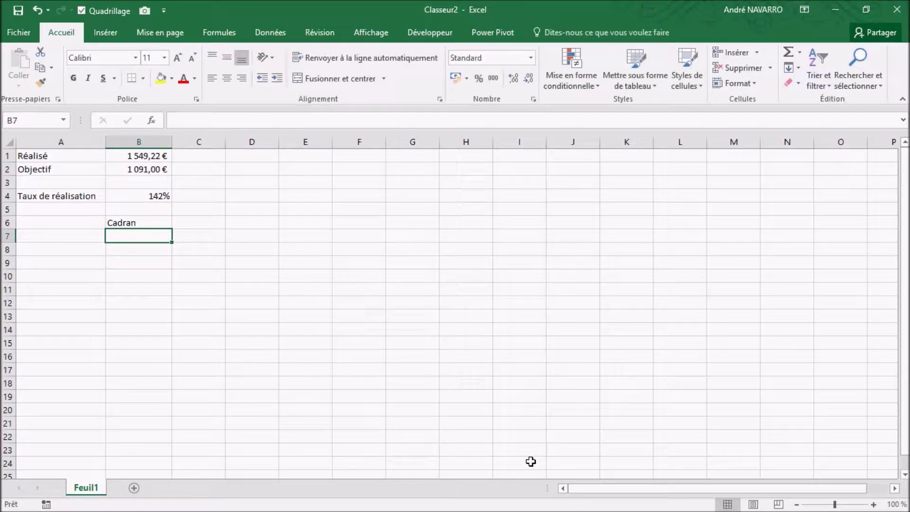
Enter the row labels "trait" in A7 and "Graduation 1" in A8
{"action": "left_click", "coordinate": [57, 237]}
{"action": "type", "text": "trait"}
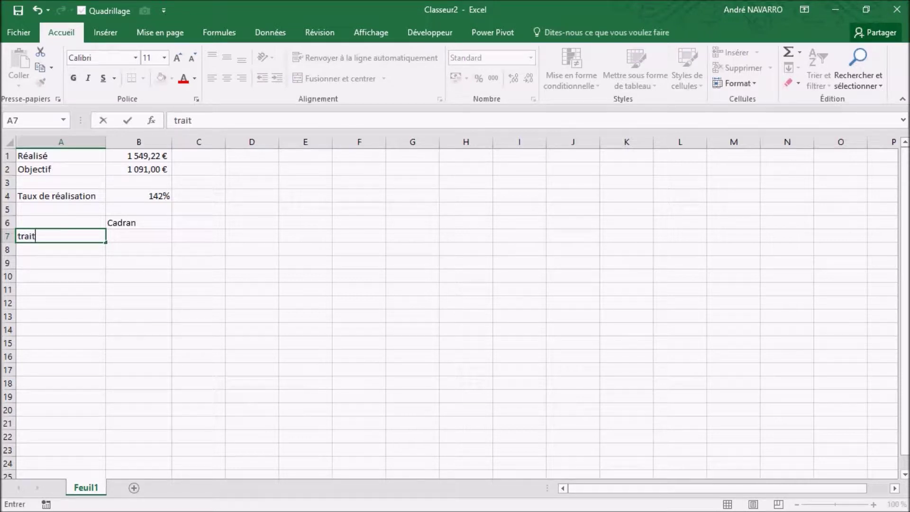
{"action": "key", "text": "Return"}
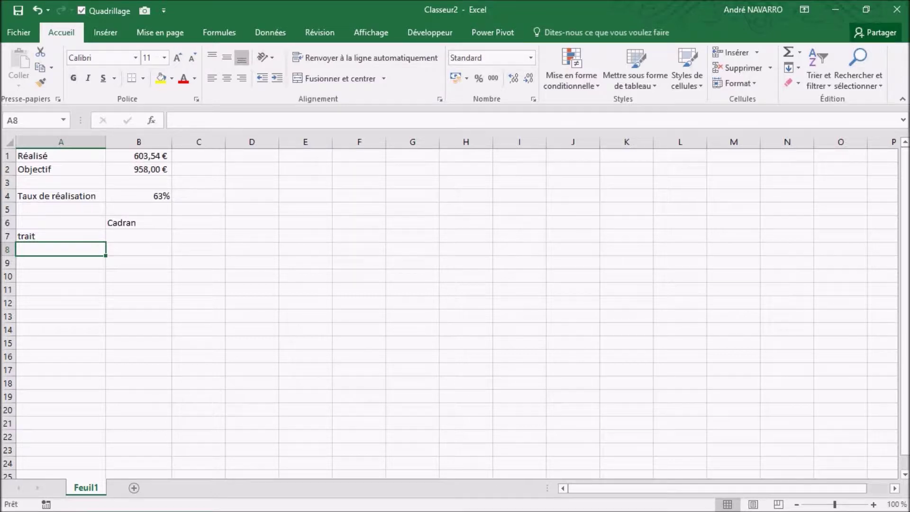
{"action": "type", "text": "Graduation 1"}
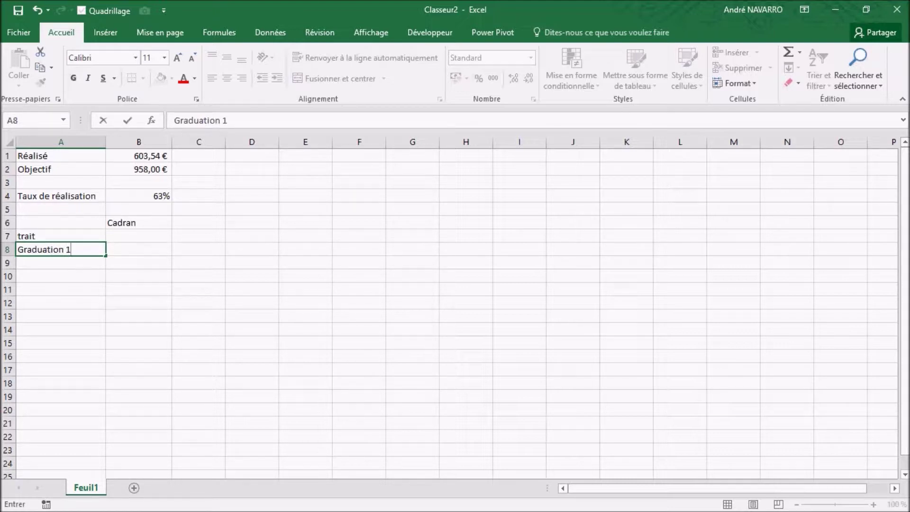
{"action": "key", "text": "Return"}
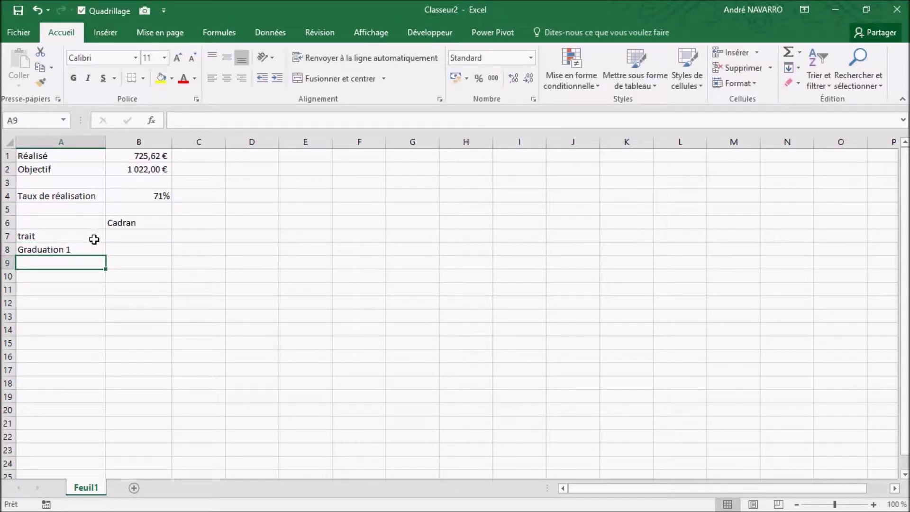
Enter the Cadran values 1 for trait in B7 and 10 for Graduation 1 in B8
{"action": "left_click", "coordinate": [65, 235]}
{"action": "left_click_drag", "start_coordinate": [81, 237], "coordinate": [81, 245]}
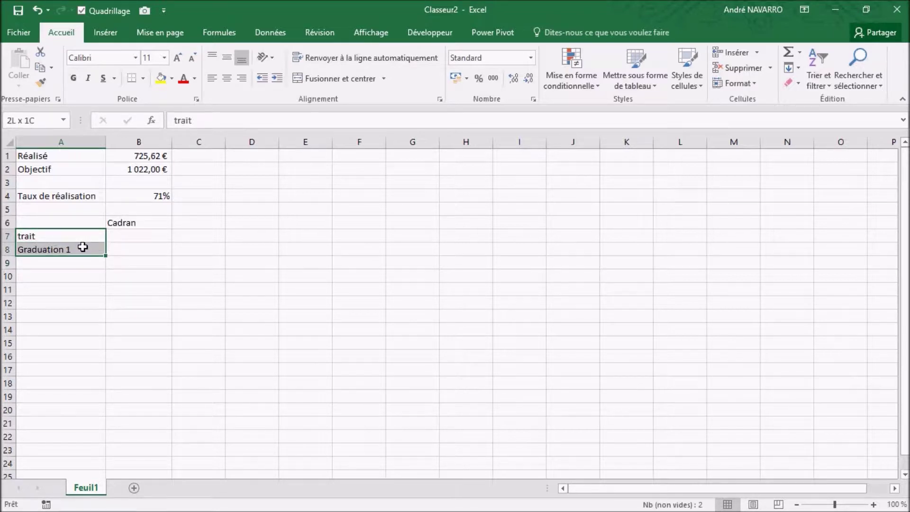
{"action": "left_click", "coordinate": [134, 236]}
{"action": "type", "text": "1"}
{"action": "key", "text": "Return"}
{"action": "type", "text": "10"}
{"action": "key", "text": "Return"}
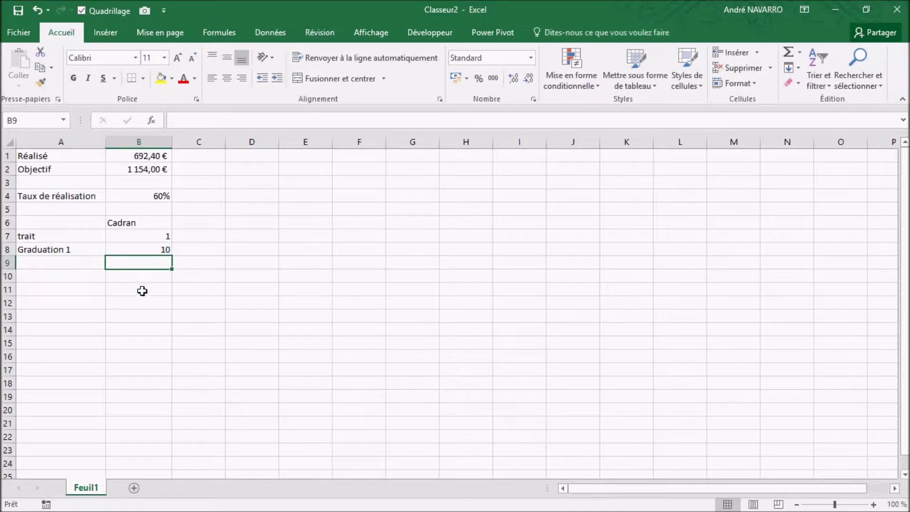
Extend the alternating labels in A7:A8 down column A to row 38, ending at Graduation 16
{"action": "left_click", "coordinate": [46, 237]}
{"action": "left_click_drag", "start_coordinate": [46, 237], "coordinate": [52, 250]}
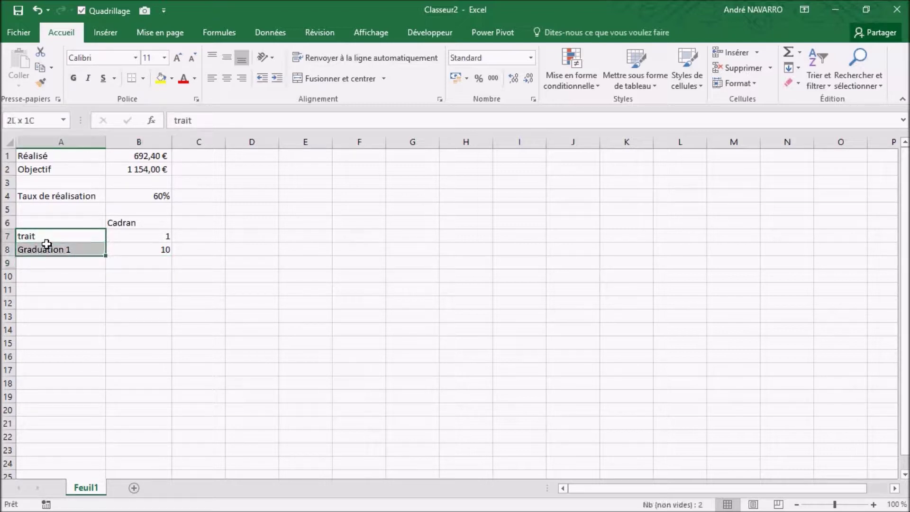
{"action": "left_click_drag", "start_coordinate": [106, 255], "coordinate": [70, 467]}
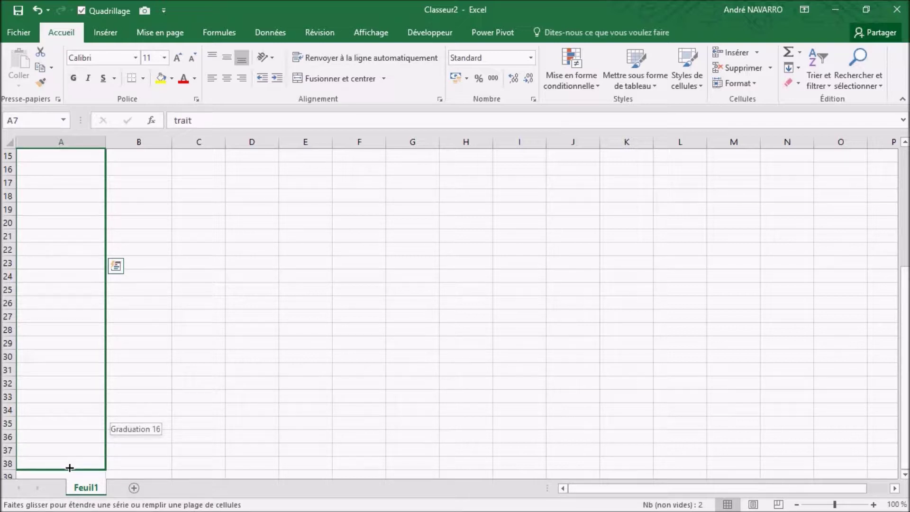
{"action": "left_click_drag", "start_coordinate": [68, 477], "coordinate": [68, 479]}
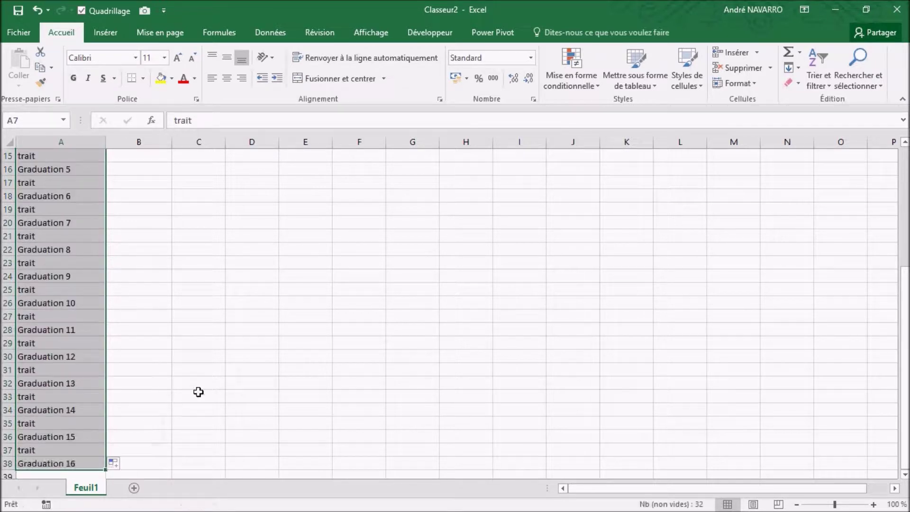
{"action": "scroll", "coordinate": [190, 384], "scroll_direction": "up", "scroll_amount": 5}
{"action": "left_click", "coordinate": [69, 238]}
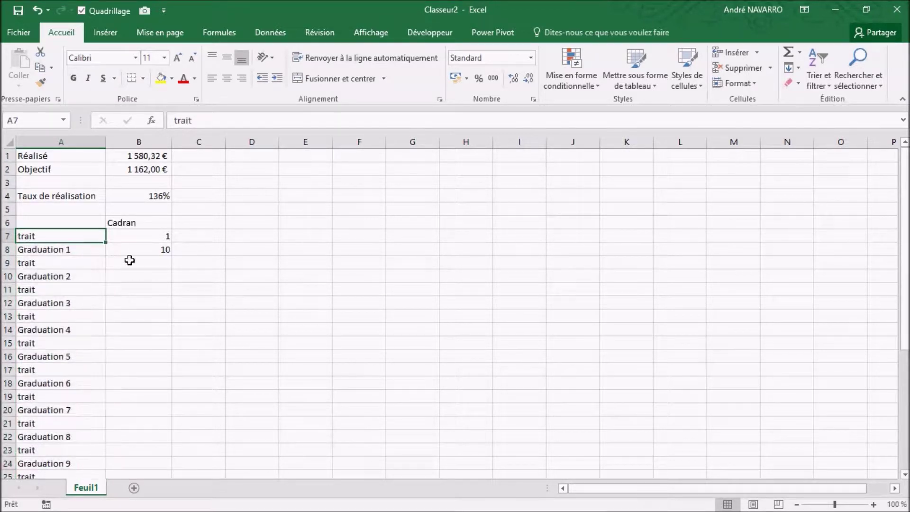
{"action": "left_click", "coordinate": [58, 250]}
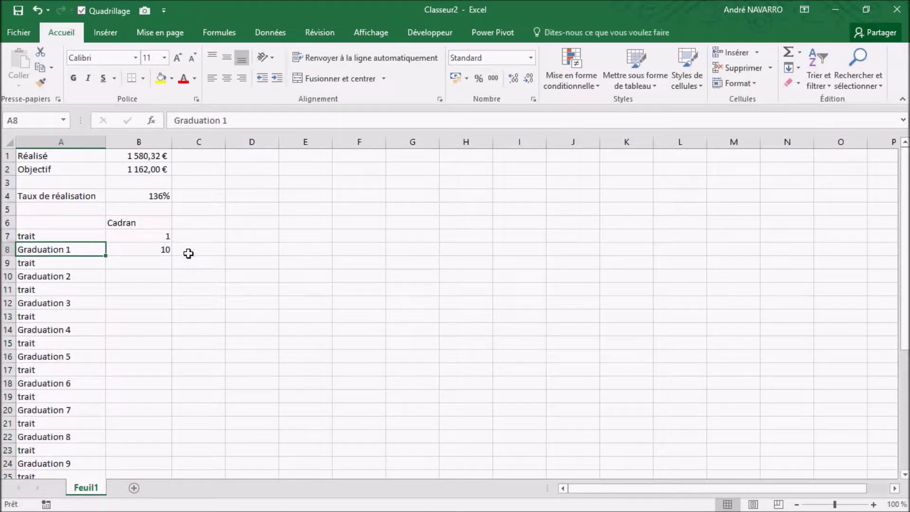
{"action": "left_click", "coordinate": [51, 264]}
{"action": "left_click", "coordinate": [69, 275]}
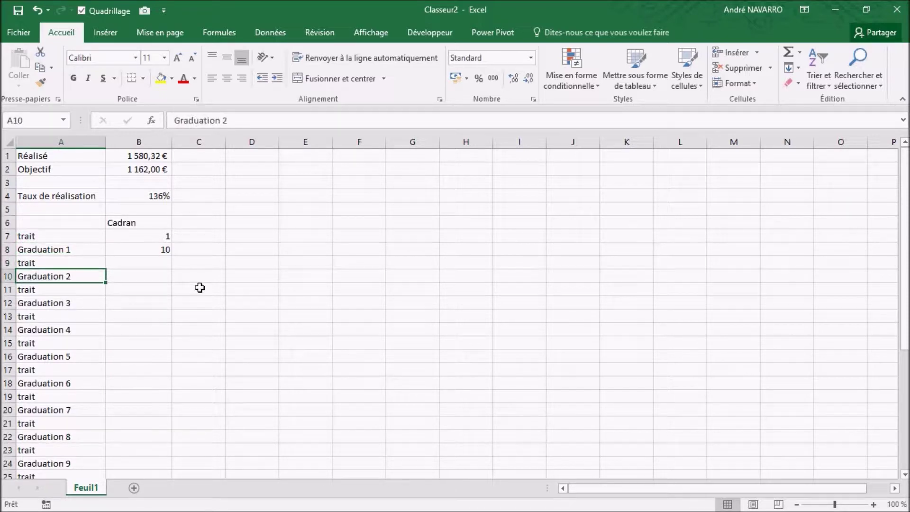
Copy the Cadran values 1 and 10 from B7:B8 into B9:B38 so they repeat alternately down to Graduation 16
{"action": "left_click_drag", "start_coordinate": [148, 235], "coordinate": [162, 251]}
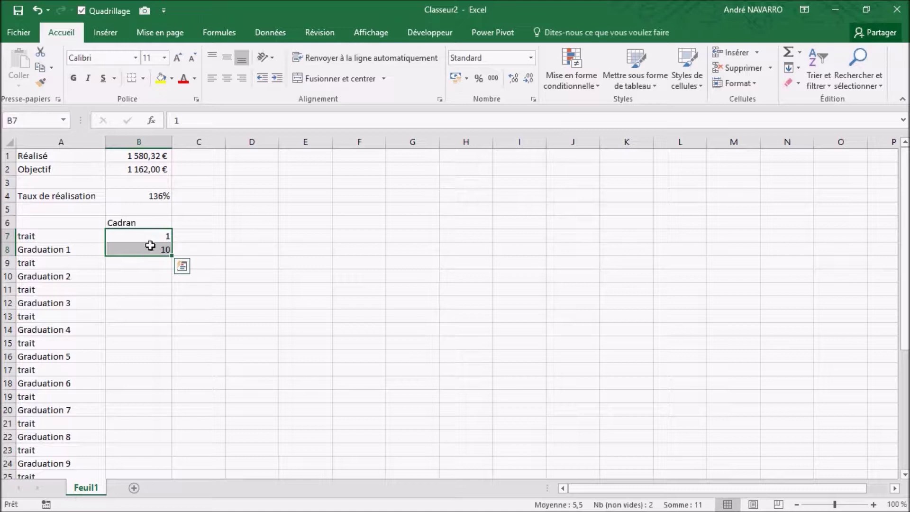
{"action": "key", "text": "ctrl+c"}
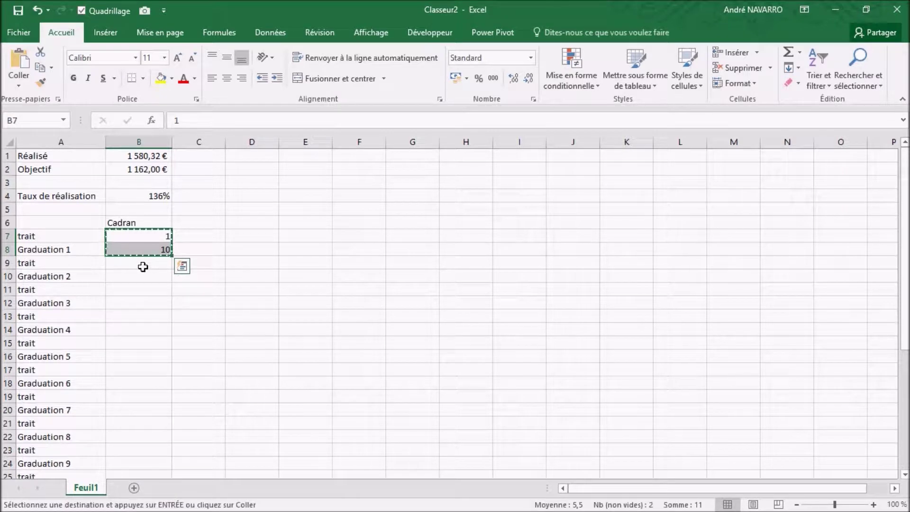
{"action": "left_click", "coordinate": [145, 265]}
{"action": "key", "text": "shift+Down"}
{"action": "key", "text": "shift+Down"}
{"action": "key", "text": "shift+Down"}
{"action": "key", "text": "shift+Down"}
{"action": "key", "text": "shift+Down"}
{"action": "key", "text": "shift+Down"}
{"action": "key", "text": "shift+Down"}
{"action": "key", "text": "shift+Down"}
{"action": "key", "text": "shift+Down"}
{"action": "key", "text": "shift+Down"}
{"action": "key", "text": "shift+Down"}
{"action": "key", "text": "shift+Down"}
{"action": "key", "text": "shift+Down"}
{"action": "key", "text": "shift+Down"}
{"action": "key", "text": "shift+Down"}
{"action": "key", "text": "shift+Down"}
{"action": "key", "text": "shift+Down"}
{"action": "key", "text": "shift+Down"}
{"action": "key", "text": "shift+Down"}
{"action": "key", "text": "shift+Down"}
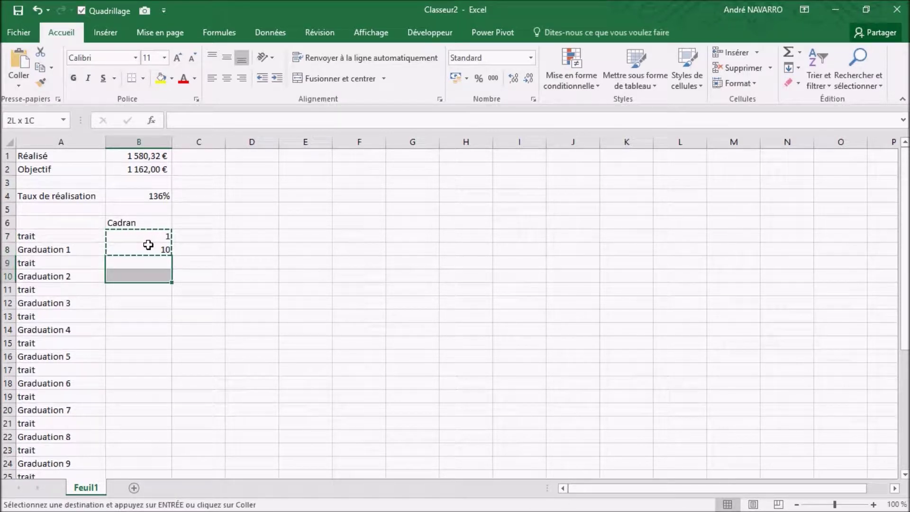
{"action": "key", "text": "shift+Down"}
{"action": "key", "text": "shift+Down"}
{"action": "key", "text": "shift+Down"}
{"action": "key", "text": "shift+Down"}
{"action": "key", "text": "shift+Down"}
{"action": "key", "text": "shift+Down"}
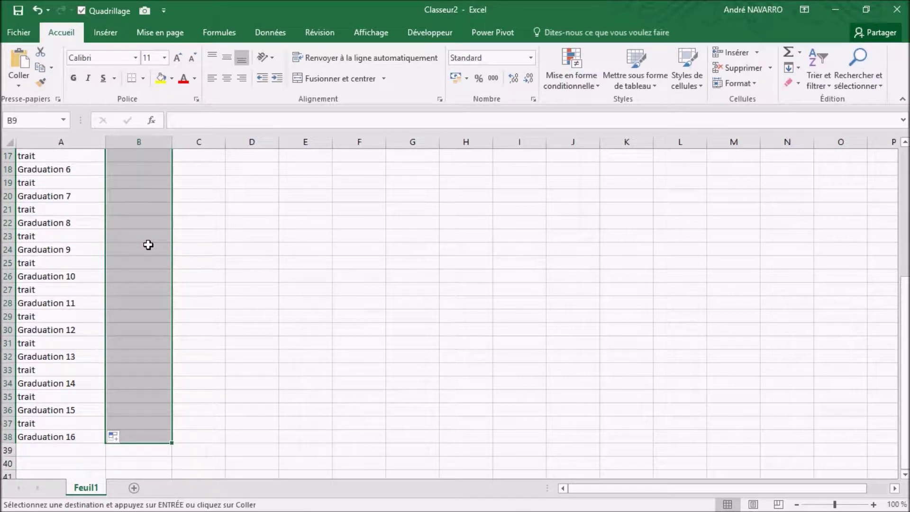
{"action": "key", "text": "ctrl+v"}
{"action": "scroll", "coordinate": [146, 244], "scroll_direction": "up", "scroll_amount": 5}
Add a closing trait row with the Cadran value 1 in A39:B39, duplicated from an existing trait row
{"action": "scroll", "coordinate": [535, 230], "scroll_direction": "down", "scroll_amount": 7}
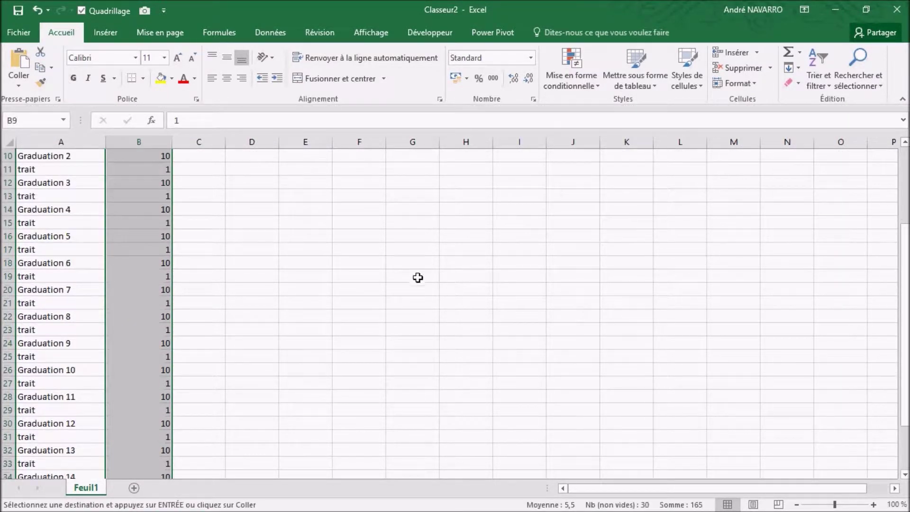
{"action": "left_click", "coordinate": [29, 356]}
{"action": "left_click", "coordinate": [138, 356], "text": "shift"}
{"action": "left_click_drag", "start_coordinate": [98, 362], "coordinate": [96, 384]}
{"action": "left_click", "coordinate": [247, 382]}
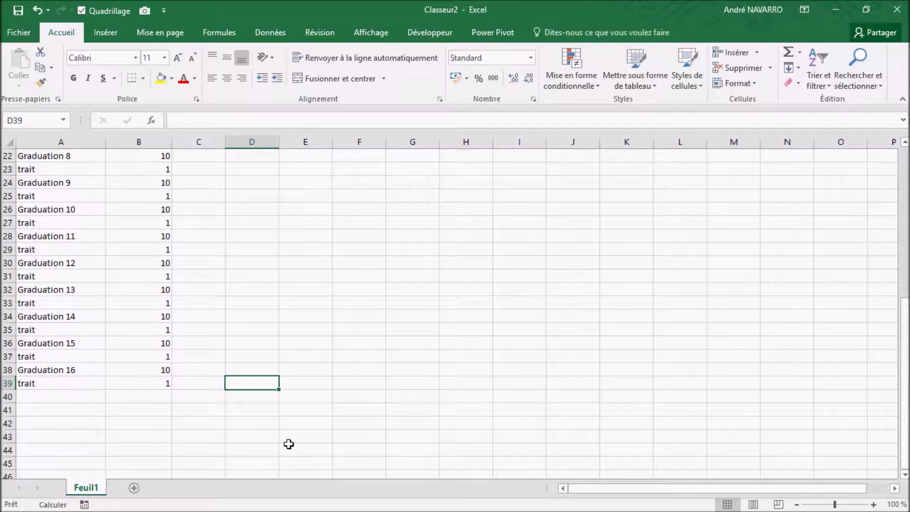
Enter the column heading "Aiguille" in C6, beside the Cadran heading
{"action": "scroll", "coordinate": [298, 452], "scroll_direction": "up", "scroll_amount": 7}
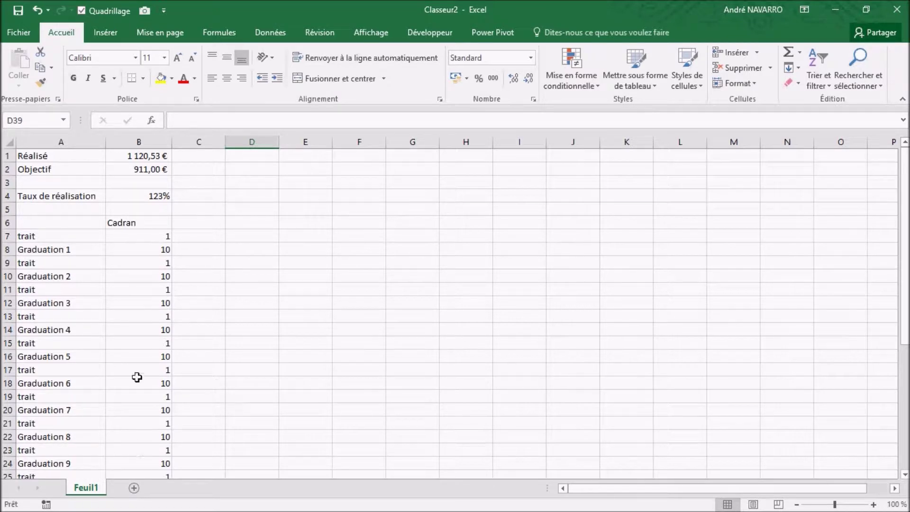
{"action": "scroll", "coordinate": [147, 350], "scroll_direction": "down", "scroll_amount": 9}
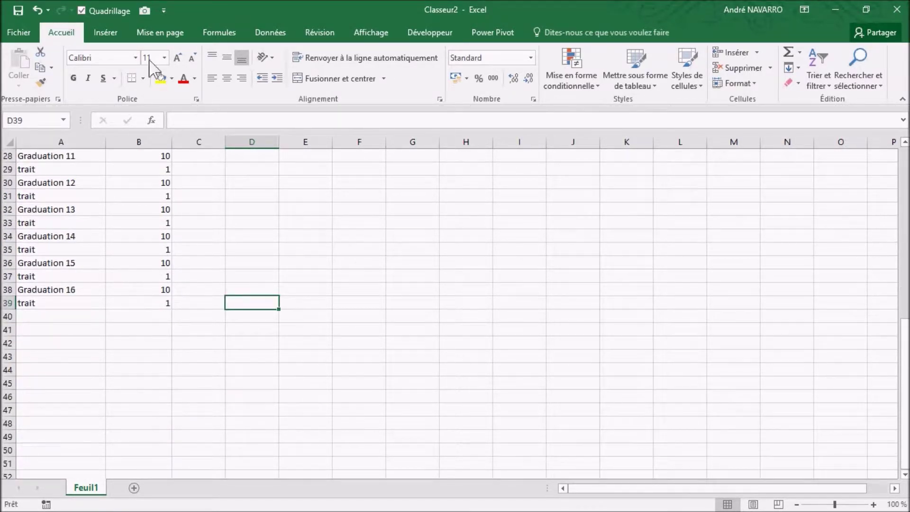
{"action": "scroll", "coordinate": [151, 379], "scroll_direction": "up", "scroll_amount": 9}
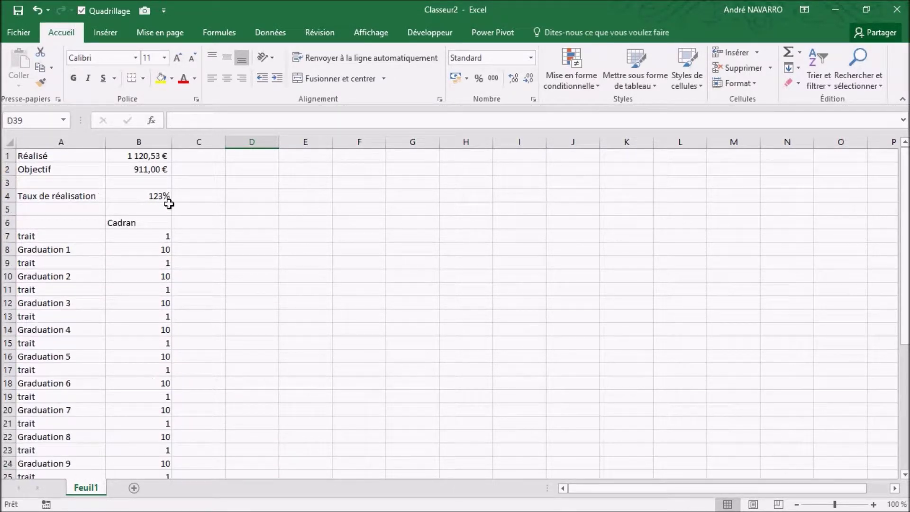
{"action": "left_click", "coordinate": [201, 223]}
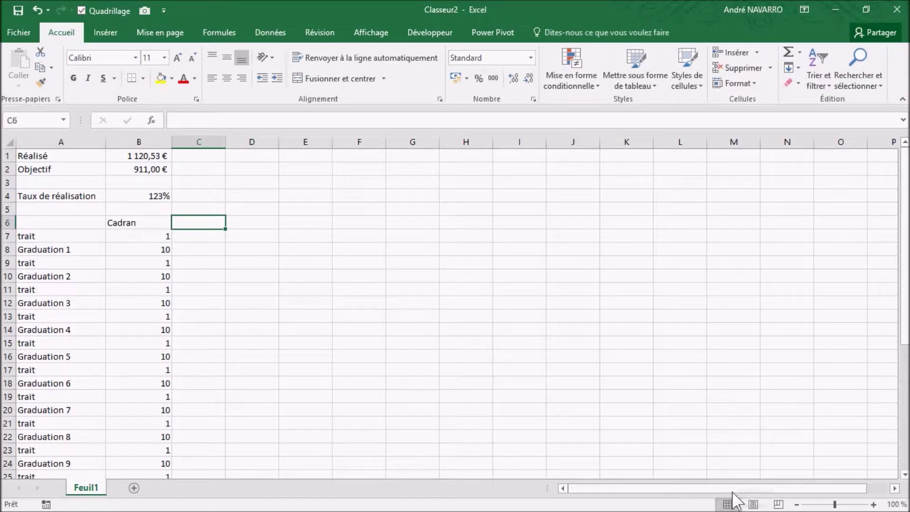
{"action": "type", "text": "Aiguille"}
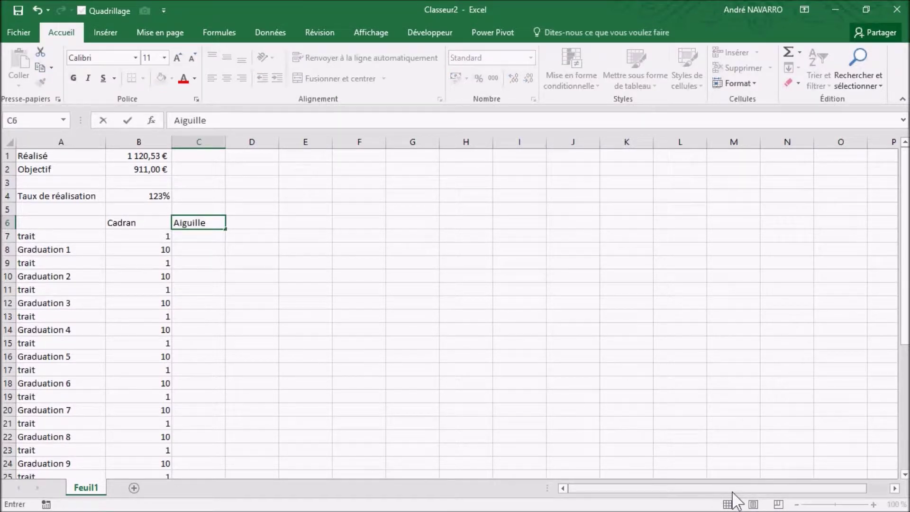
{"action": "key", "text": "Return"}
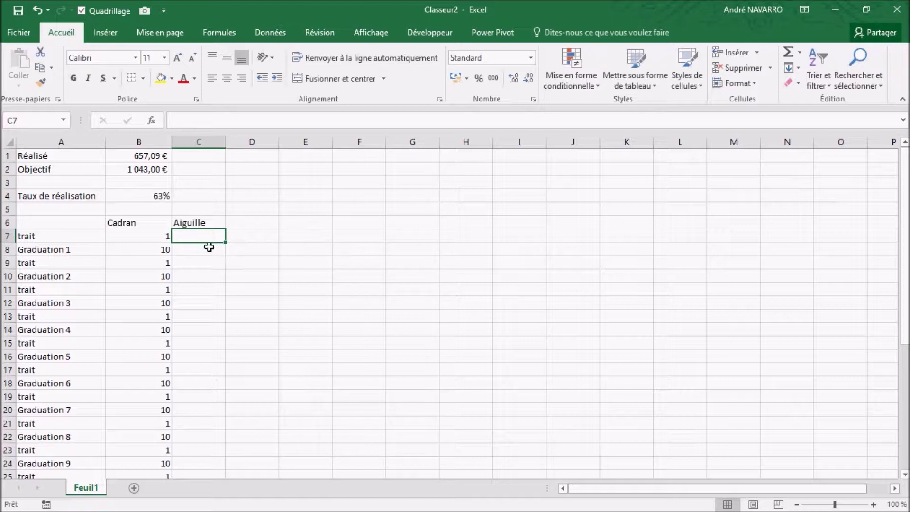
{"action": "left_click", "coordinate": [149, 195]}
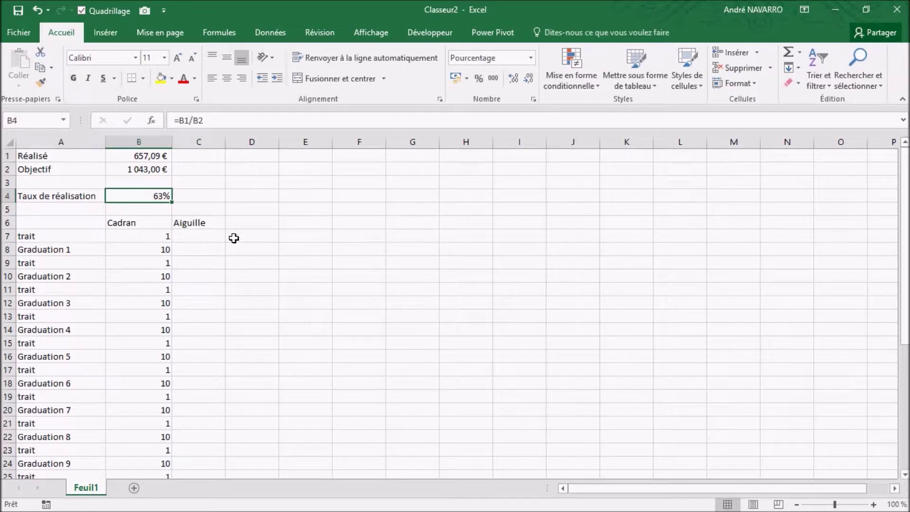
{"action": "left_click", "coordinate": [185, 236]}
{"action": "left_click", "coordinate": [196, 251]}
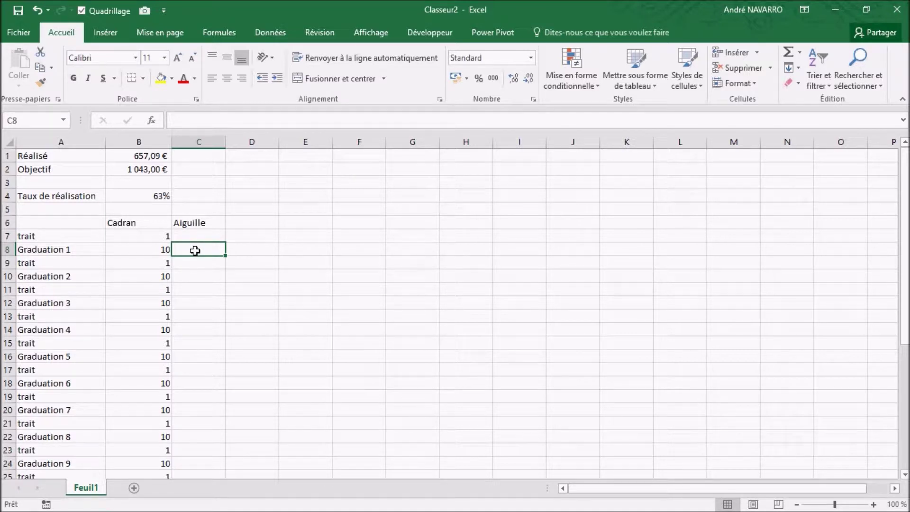
{"action": "left_click", "coordinate": [188, 263]}
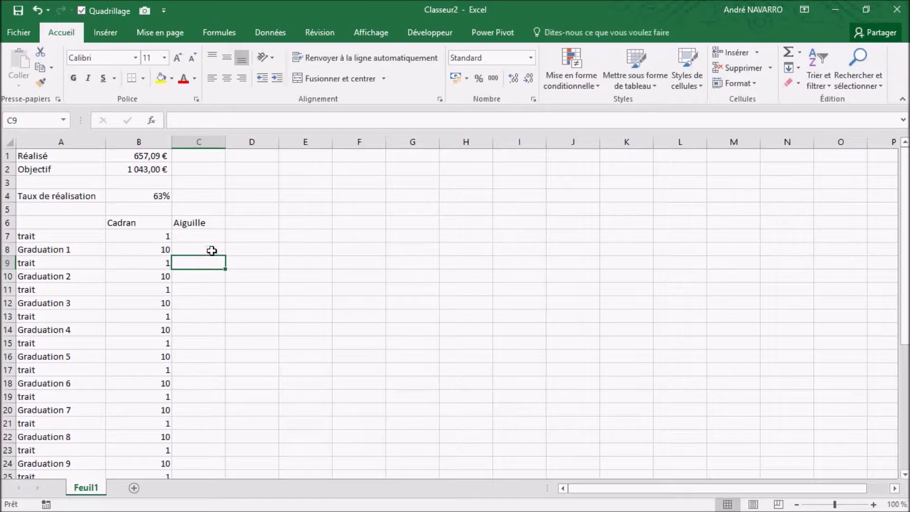
Enter the needle position formula =B4-(C8/2) in C7 and format that cell as a percentage
{"action": "left_click", "coordinate": [199, 237]}
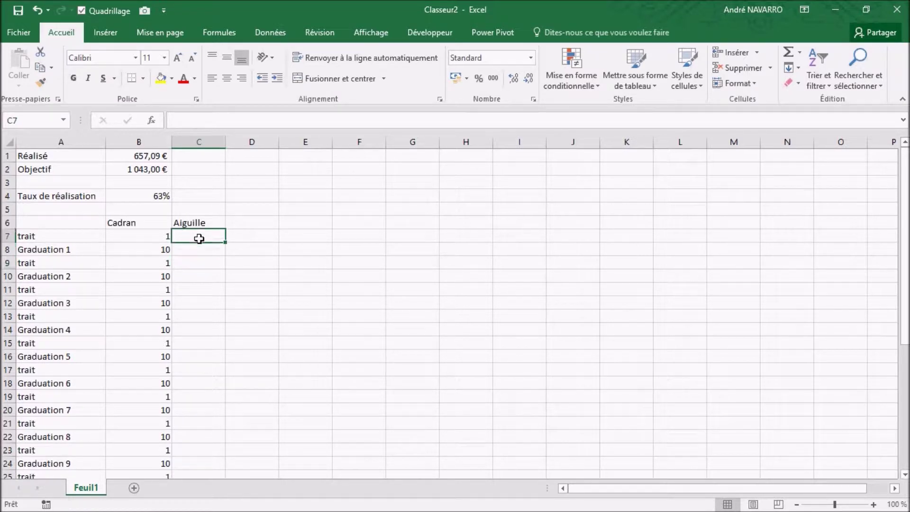
{"action": "type", "text": "="}
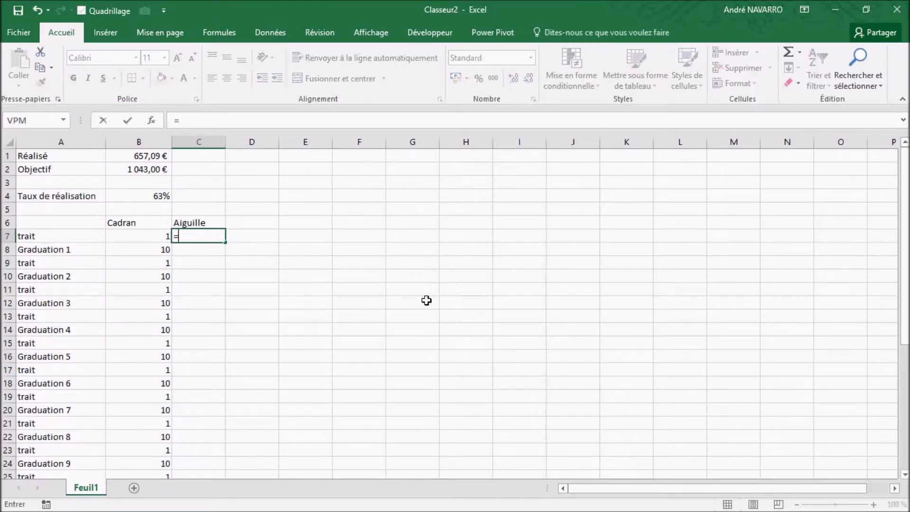
{"action": "left_click", "coordinate": [144, 197]}
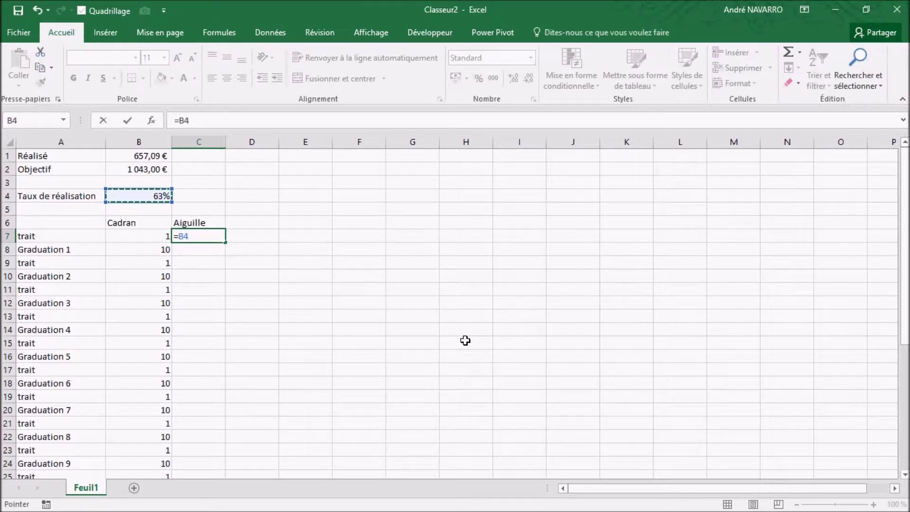
{"action": "type", "text": "-("}
{"action": "left_click", "coordinate": [219, 252]}
{"action": "type", "text": "/2)"}
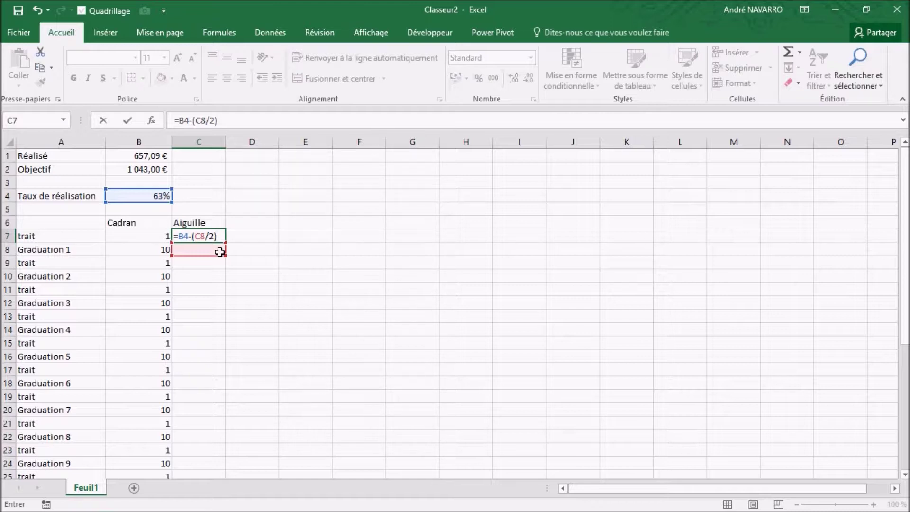
{"action": "key", "text": "Return"}
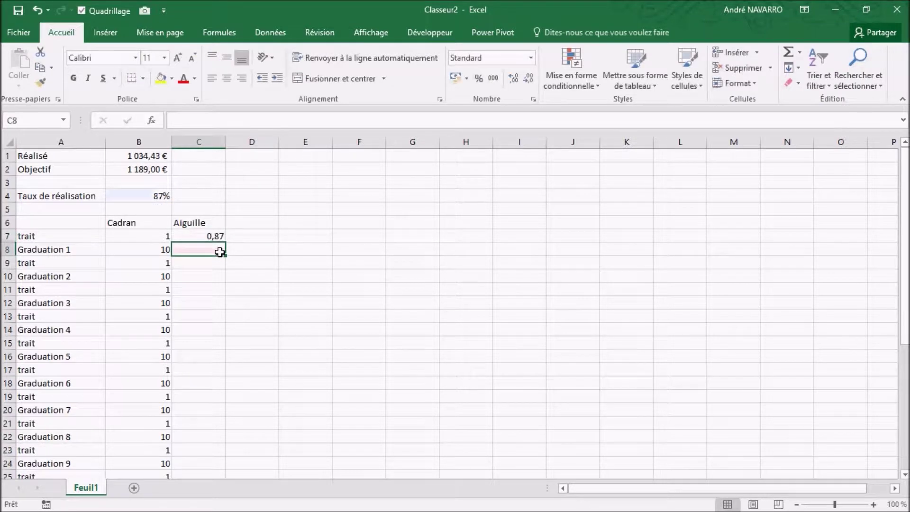
{"action": "left_click", "coordinate": [215, 235]}
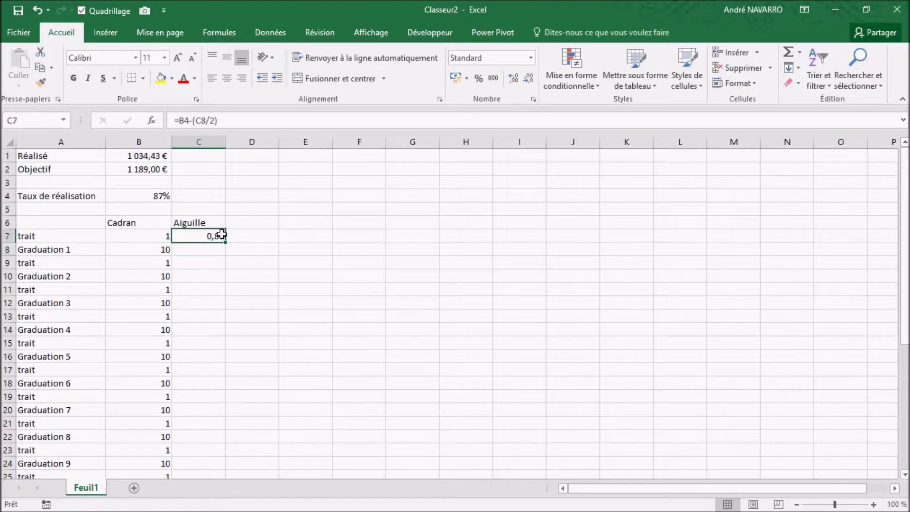
{"action": "left_click", "coordinate": [479, 78]}
Set the needle thickness in C8 of the Aiguille column to 2%
{"action": "left_click", "coordinate": [215, 250]}
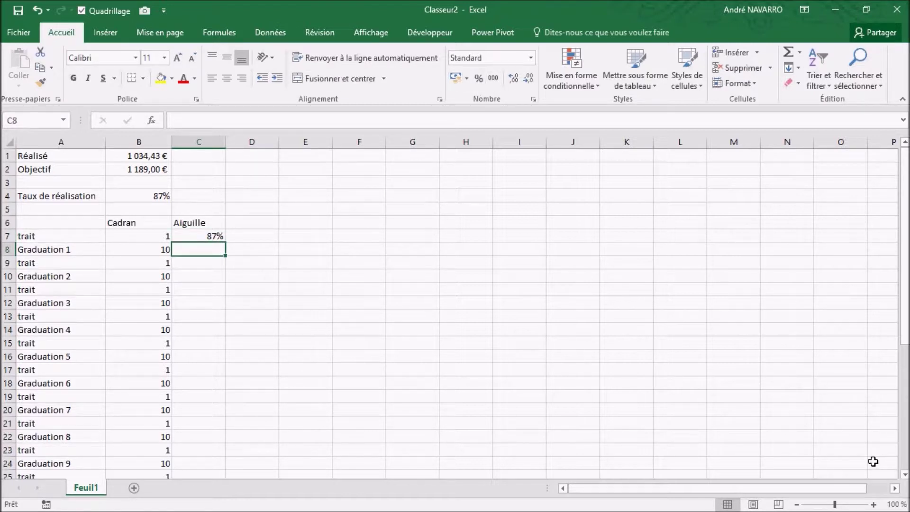
{"action": "type", "text": "2"}
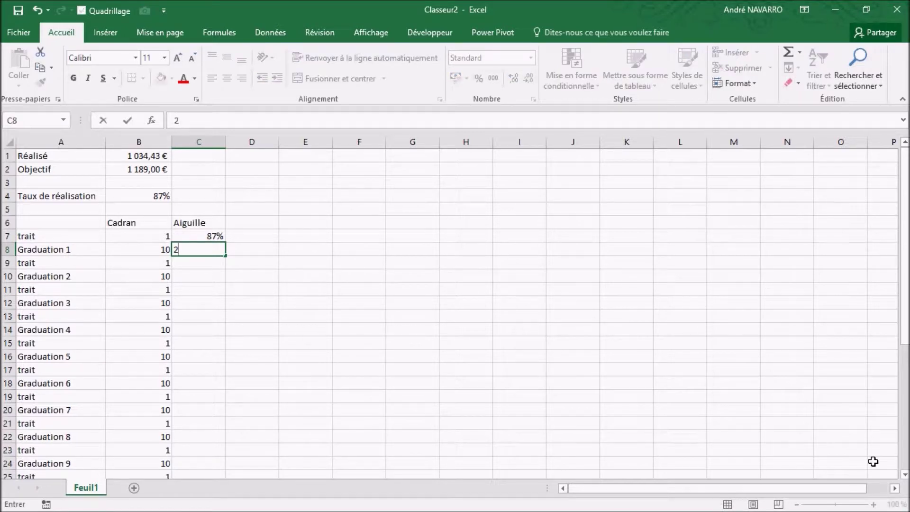
{"action": "type", "text": "%"}
{"action": "key", "text": "Return"}
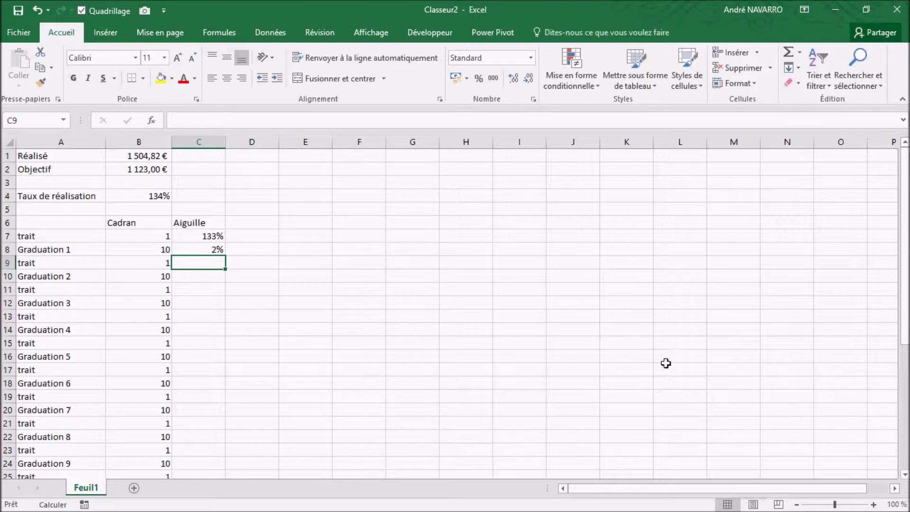
Add the row label "Invisible" in A40, below the last trait row
{"action": "scroll", "coordinate": [112, 324], "scroll_direction": "down", "scroll_amount": 8}
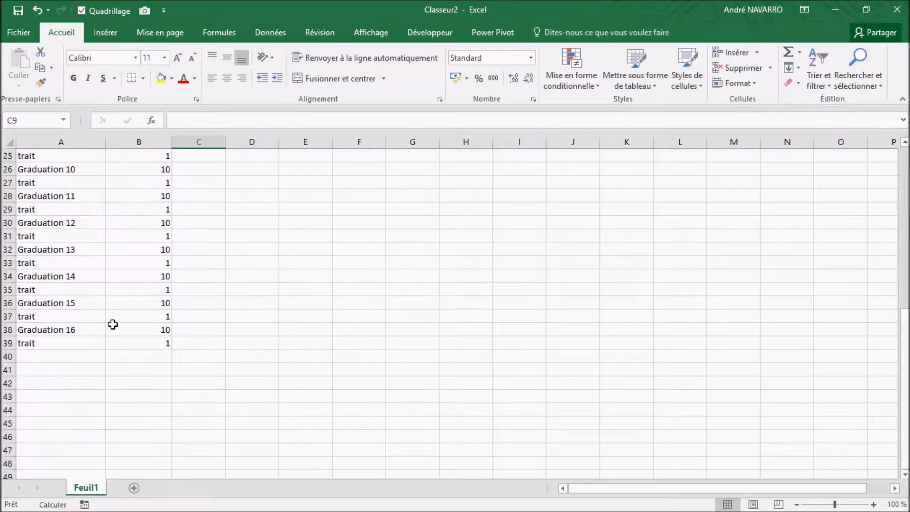
{"action": "left_click", "coordinate": [28, 355]}
{"action": "scroll", "coordinate": [195, 361], "scroll_direction": "up", "scroll_amount": 8}
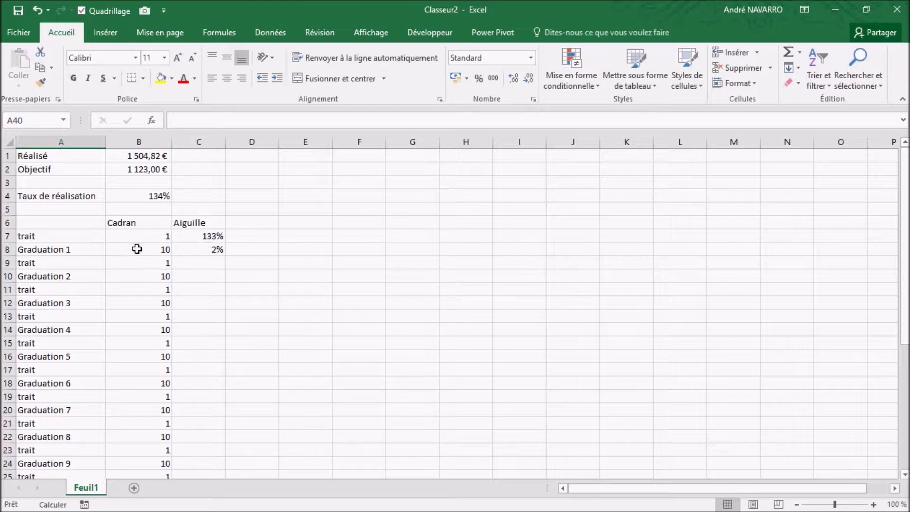
{"action": "scroll", "coordinate": [132, 254], "scroll_direction": "down", "scroll_amount": 10}
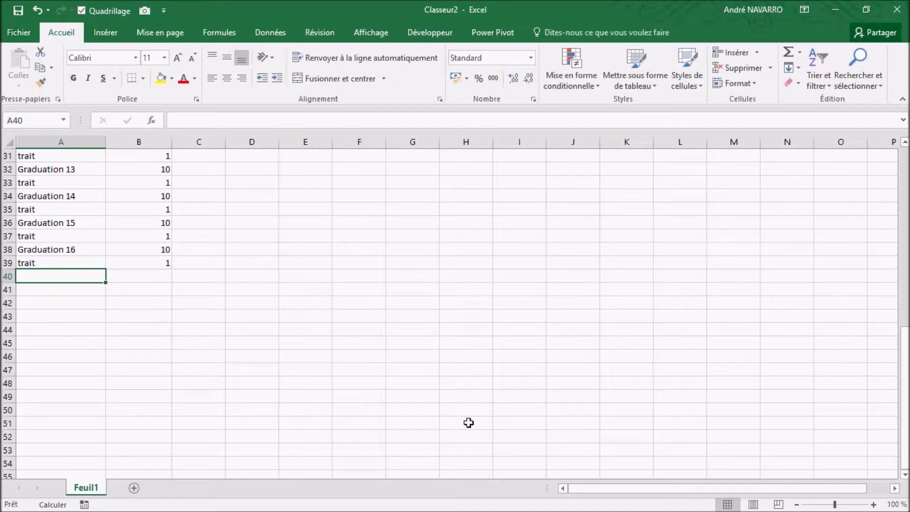
{"action": "type", "text": "Inv"}
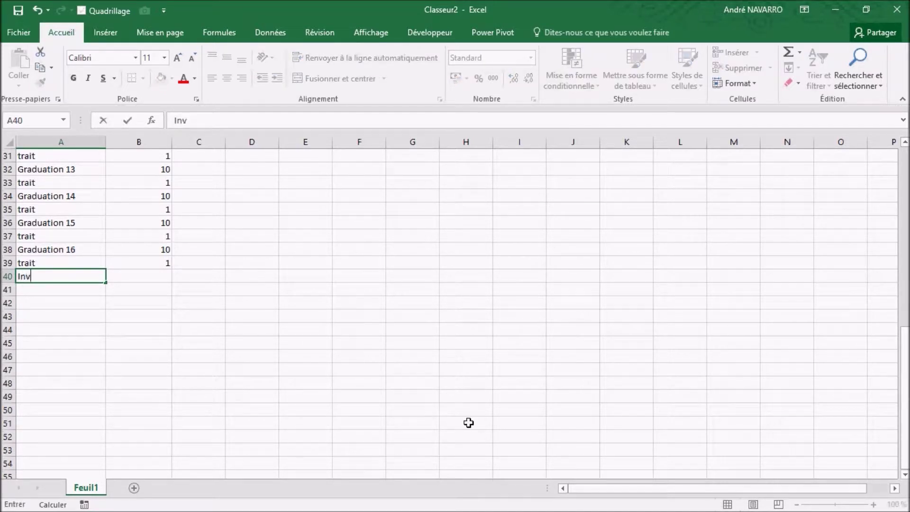
{"action": "type", "text": "isible"}
{"action": "key", "text": "Tab"}
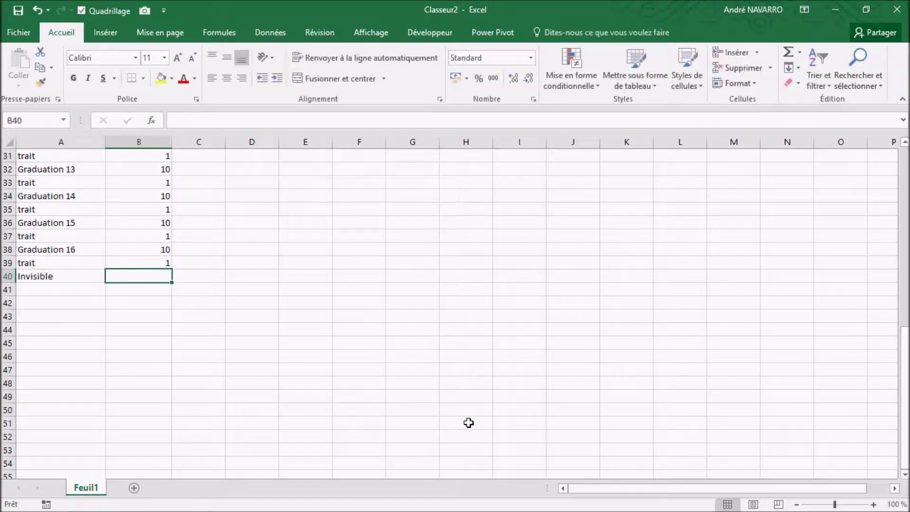
Enter the formula =SOMME(B7:B39)/3 in B40 as the Cadran value of the Invisible row
{"action": "type", "text": "="}
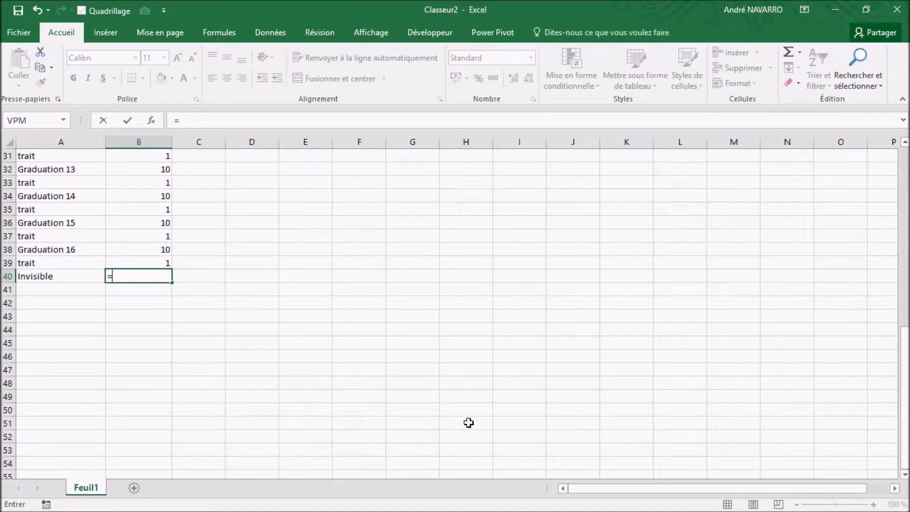
{"action": "type", "text": "somme"}
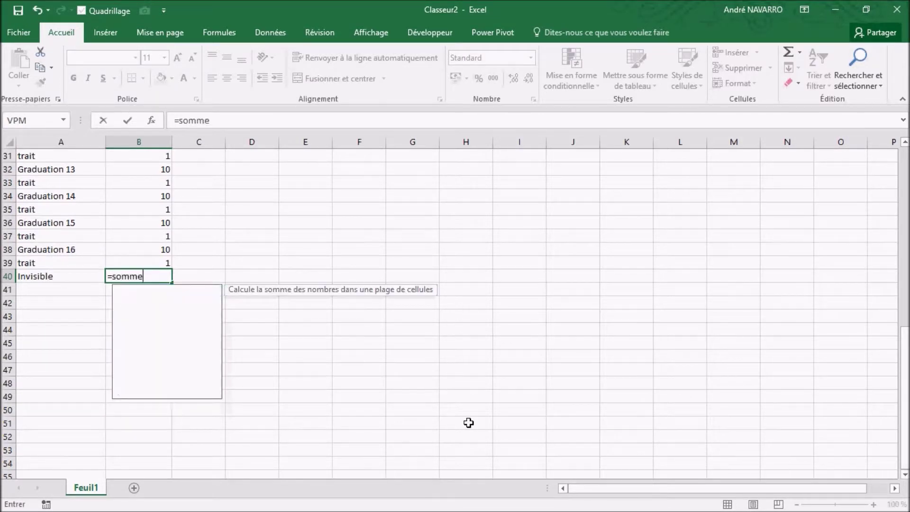
{"action": "type", "text": "("}
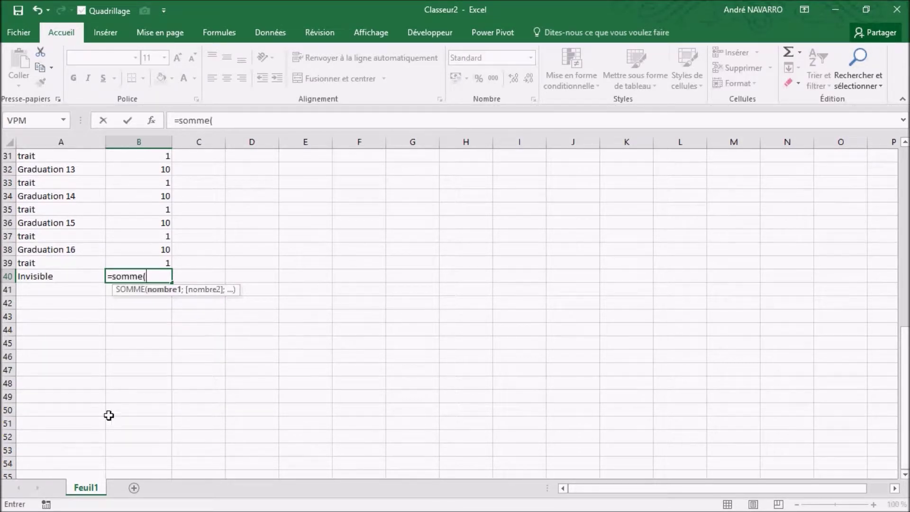
{"action": "left_click", "coordinate": [138, 262]}
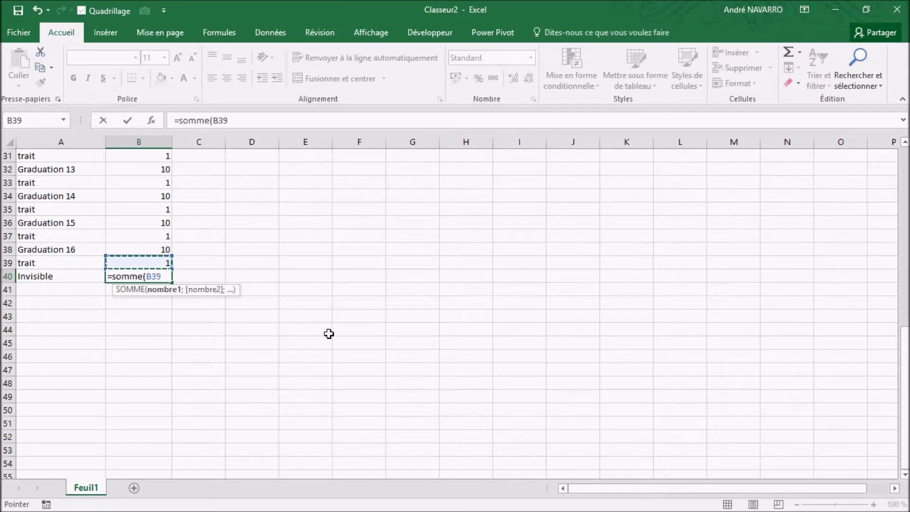
{"action": "key", "text": "ctrl+shift+Up"}
{"action": "type", "text": ")"}
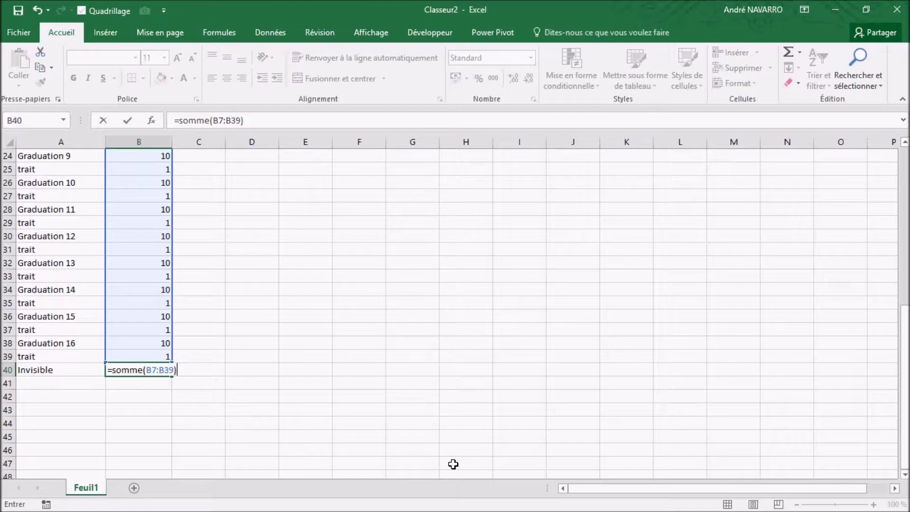
{"action": "type", "text": "/3"}
{"action": "key", "text": "Return"}
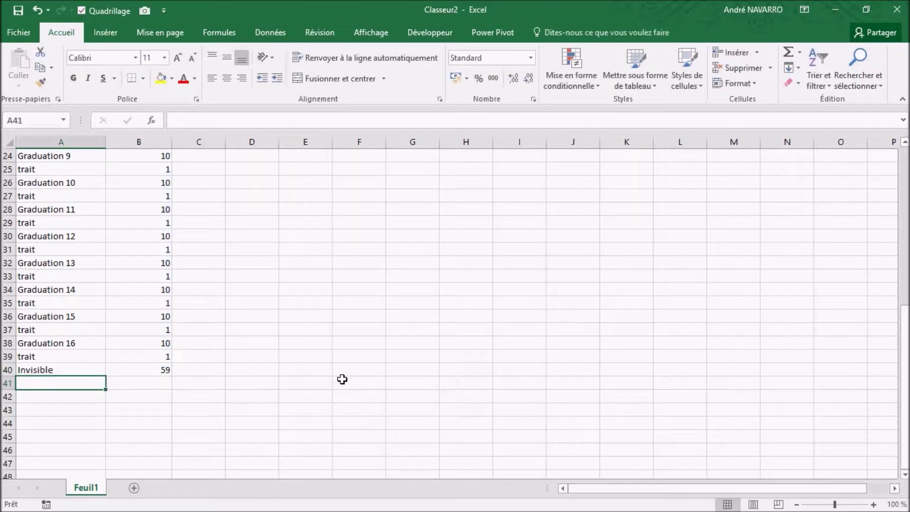
Enter the formula =(1,6*4/3)-C7-C8 in C9 of the Aiguille column
{"action": "left_click", "coordinate": [95, 361]}
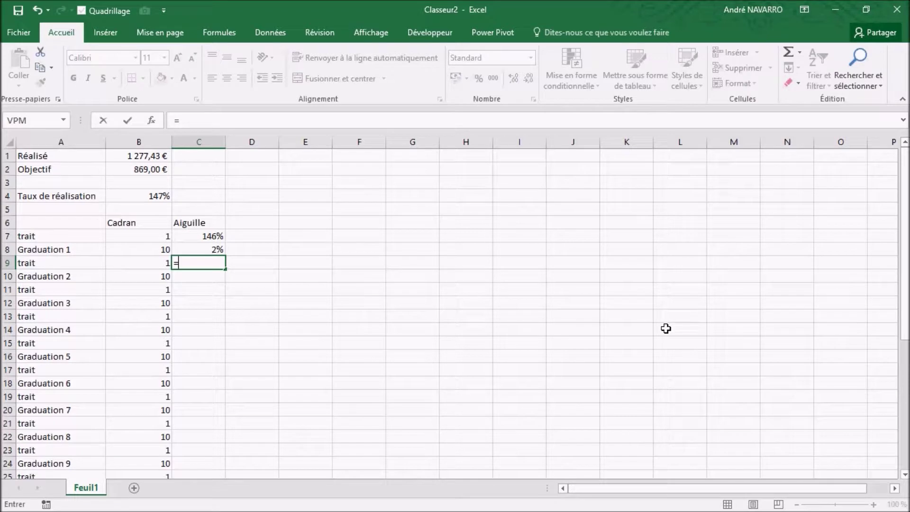
{"action": "scroll", "coordinate": [179, 374], "scroll_direction": "down", "scroll_amount": 7}
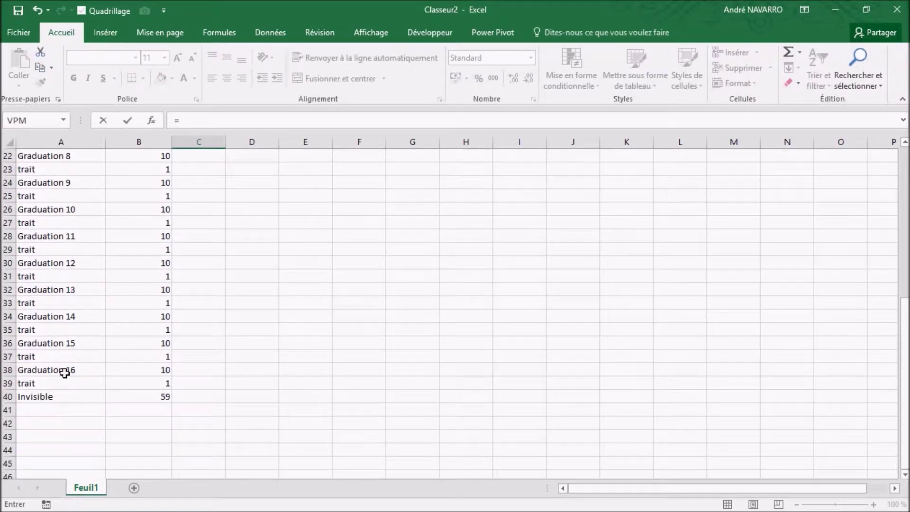
{"action": "scroll", "coordinate": [365, 392], "scroll_direction": "up", "scroll_amount": 6}
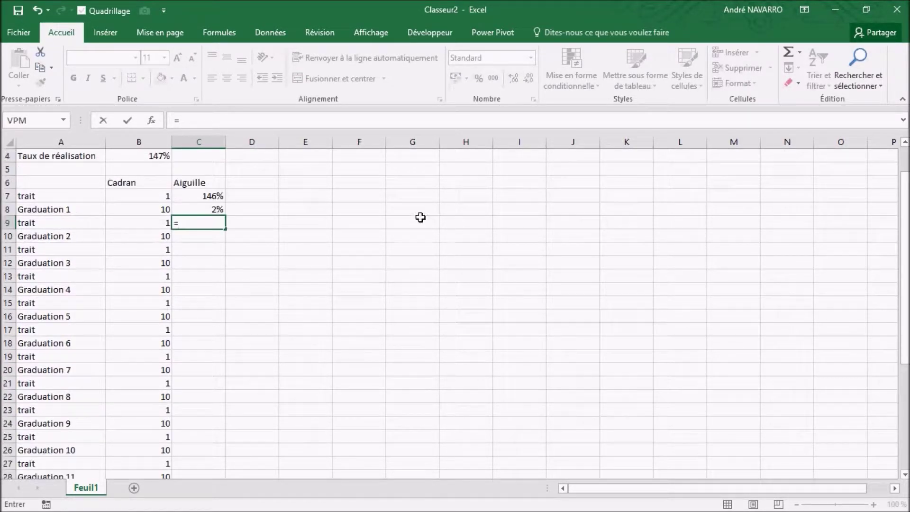
{"action": "type", "text": "1,6"}
{"action": "type", "text": "*4/3"}
{"action": "type", "text": ")"}
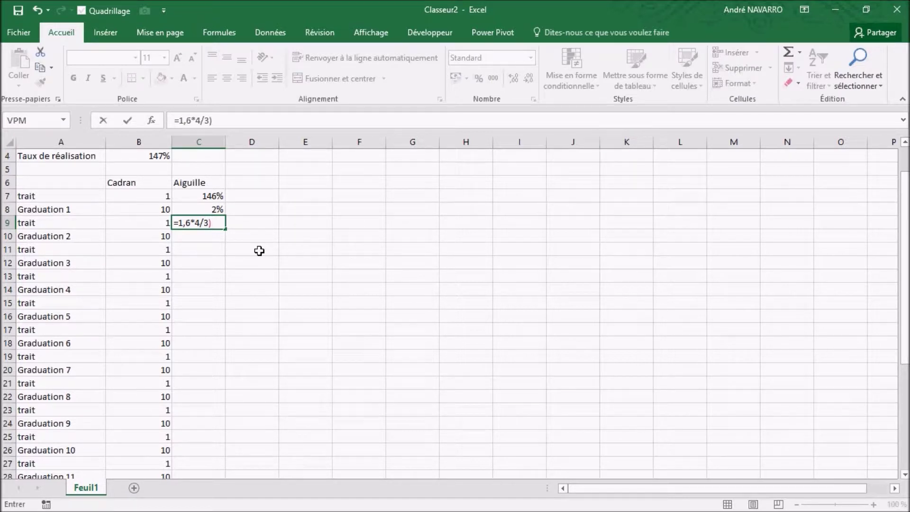
{"action": "left_click", "coordinate": [178, 222]}
{"action": "type", "text": "("}
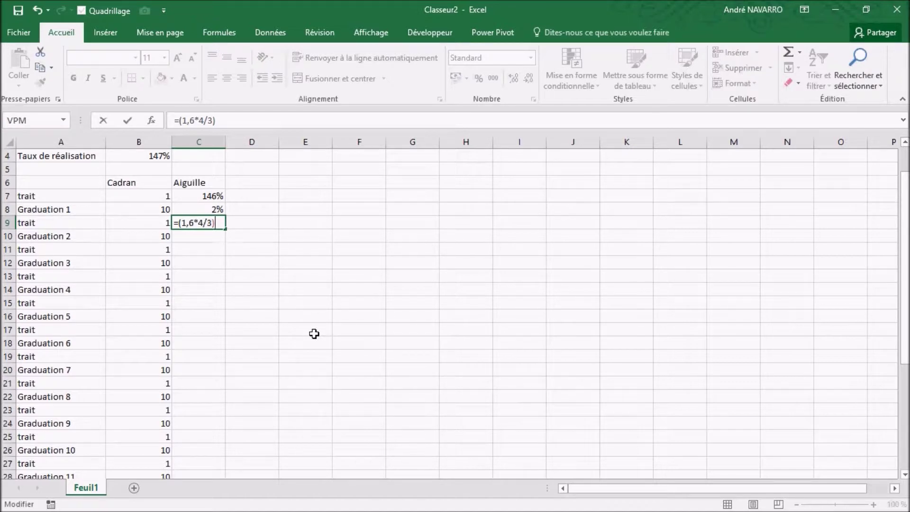
{"action": "left_click", "coordinate": [214, 188]}
{"action": "left_click", "coordinate": [213, 196]}
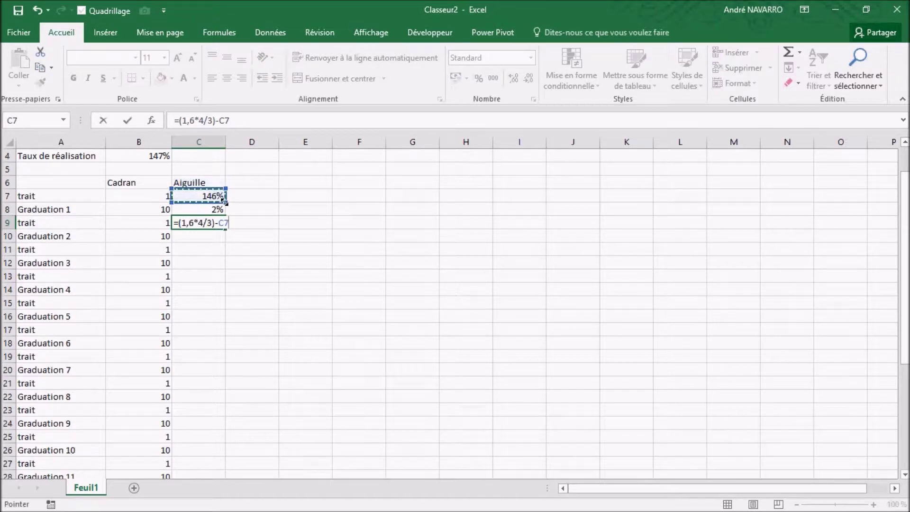
{"action": "type", "text": "-"}
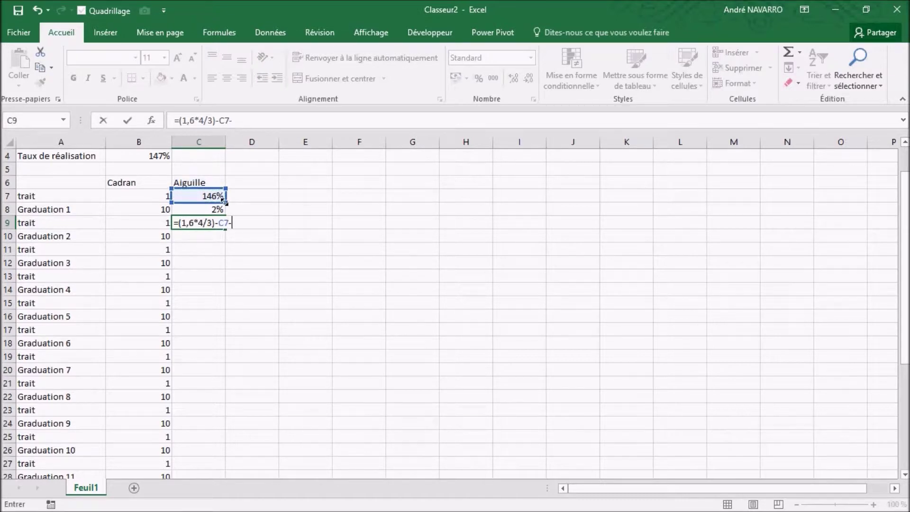
{"action": "left_click", "coordinate": [203, 212]}
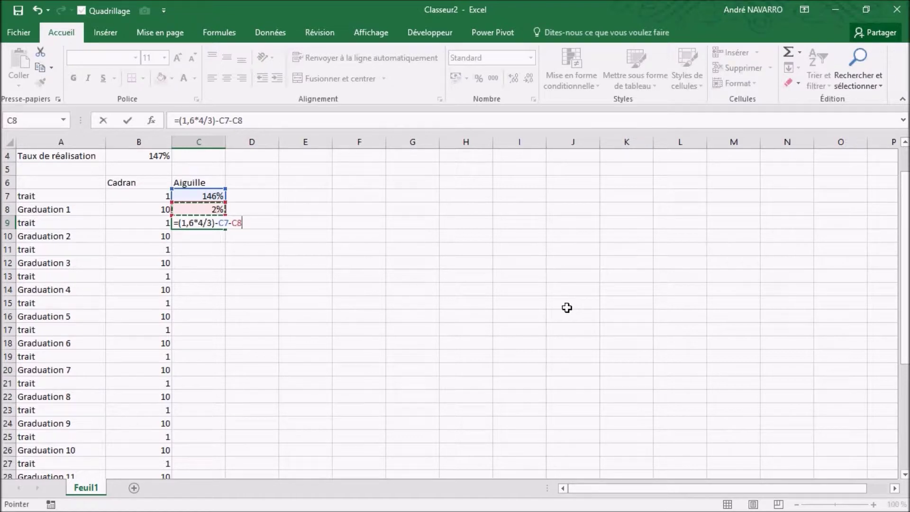
{"action": "key", "text": "Return"}
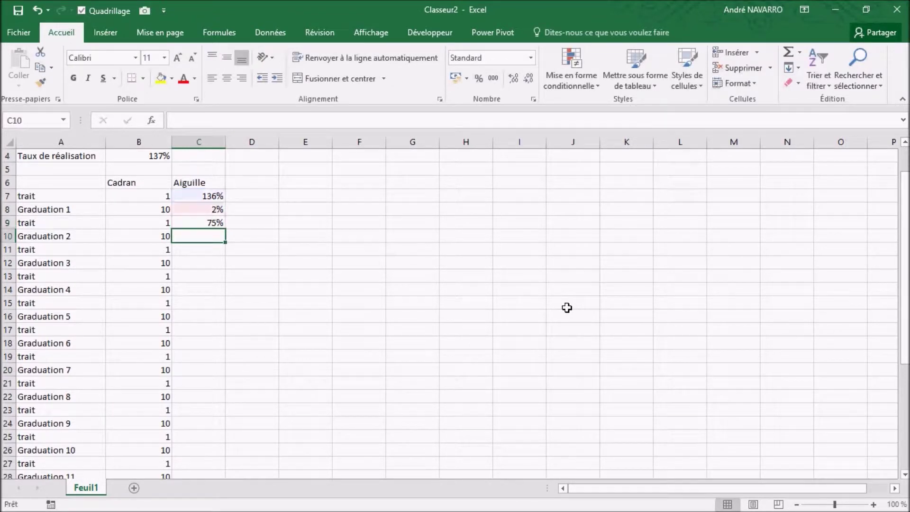
Total the Aiguille values C7:C9 in C10 as a check, and clear the total from that cell
{"action": "left_click_drag", "start_coordinate": [189, 198], "coordinate": [199, 223]}
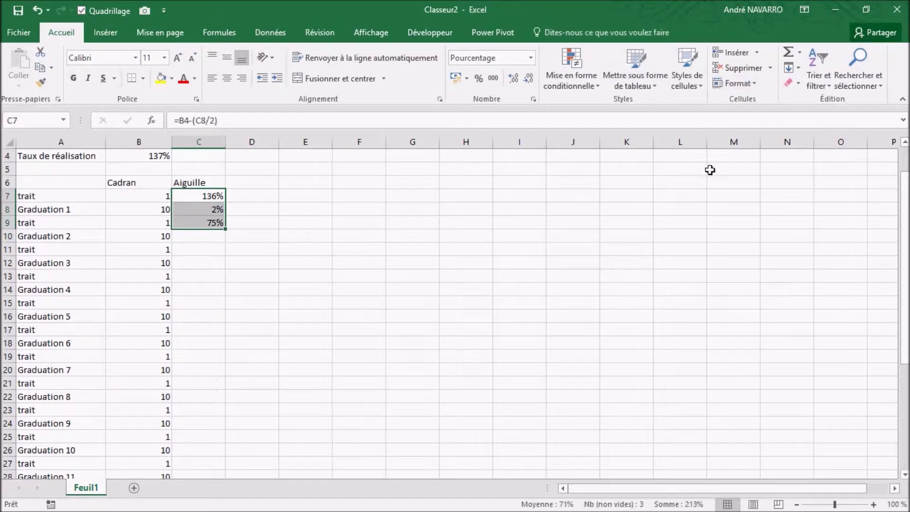
{"action": "left_click", "coordinate": [788, 53]}
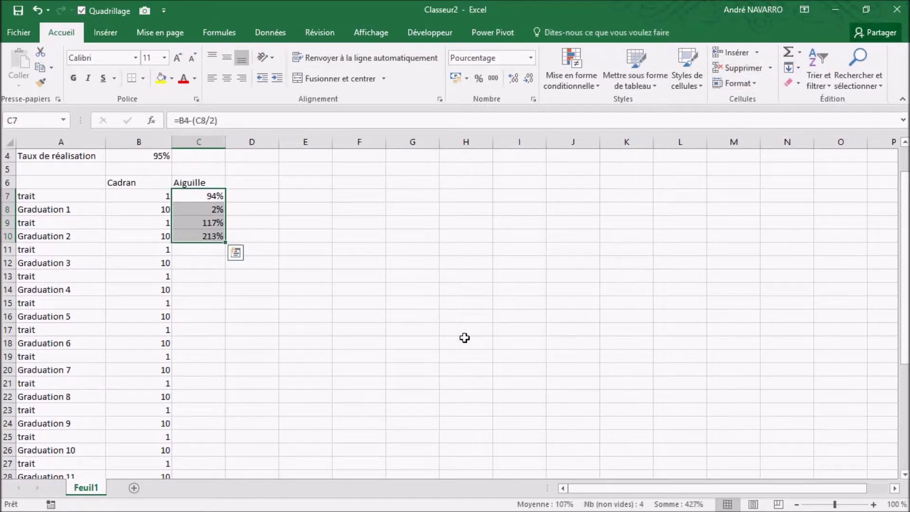
{"action": "left_click", "coordinate": [201, 235]}
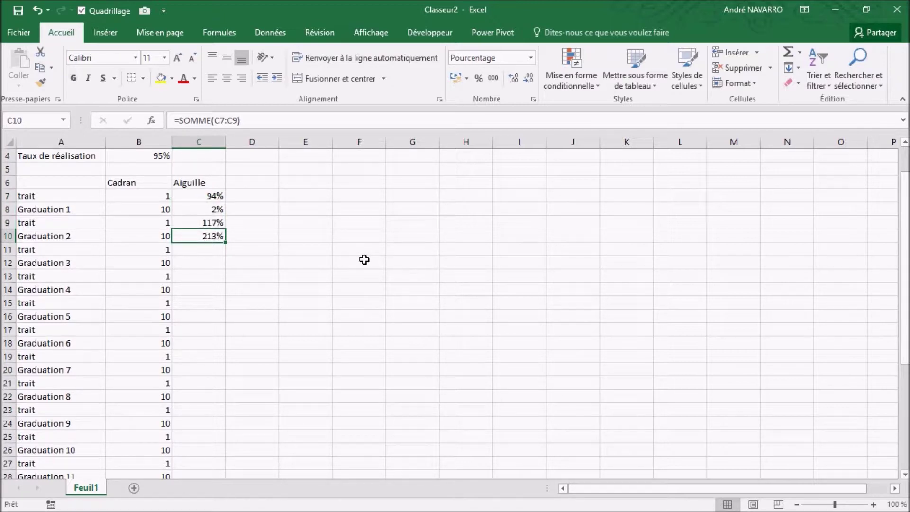
{"action": "key", "text": "Delete"}
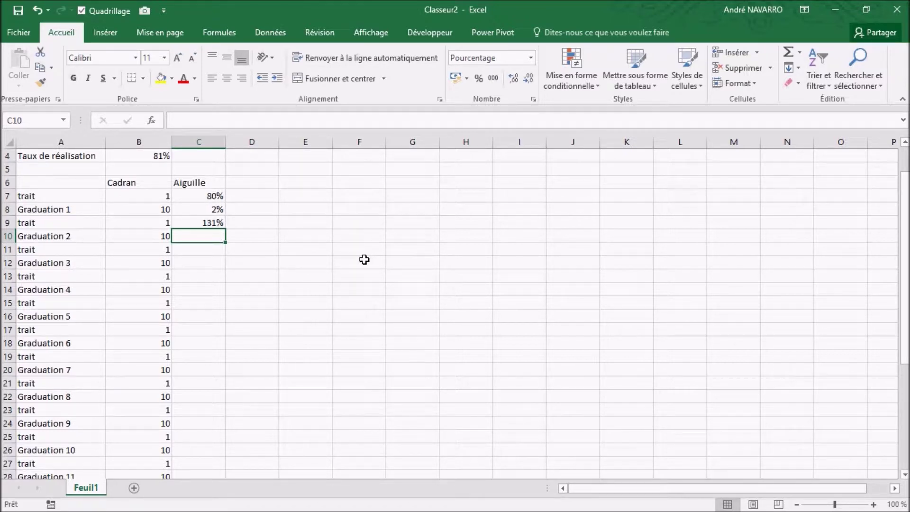
Add an "Etiquettes" column header in D6 and enter 0% as its first label in D7
{"action": "left_click", "coordinate": [242, 182]}
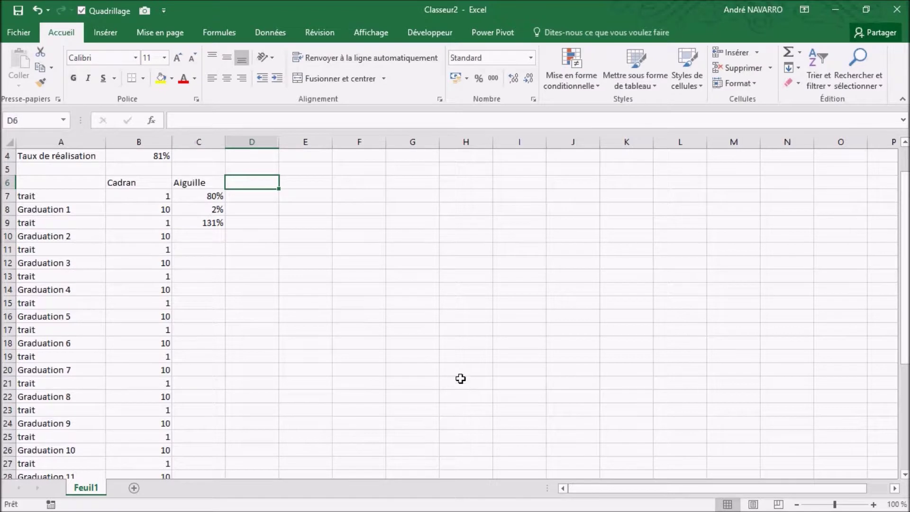
{"action": "type", "text": "E"}
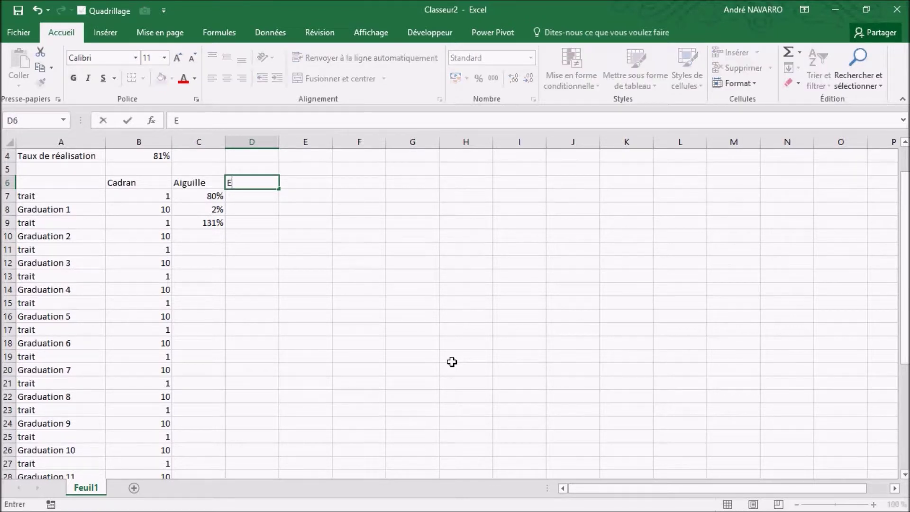
{"action": "type", "text": "tiquettes"}
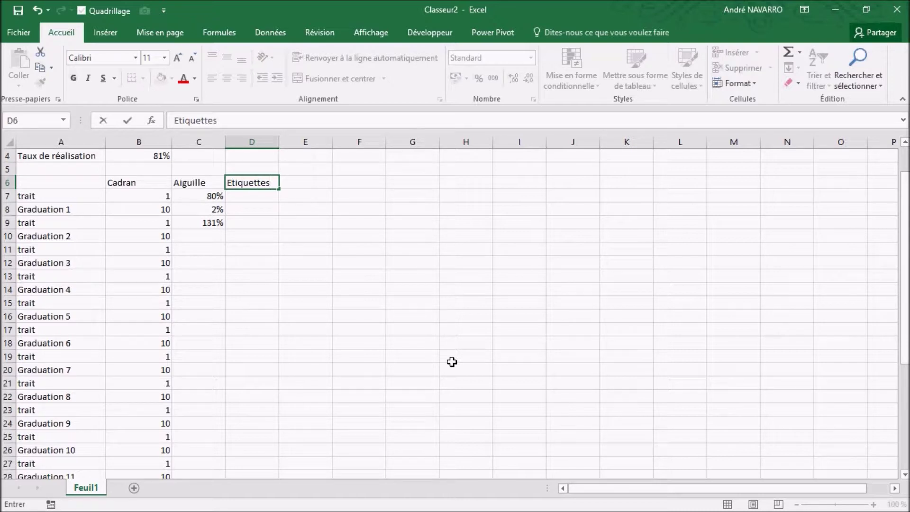
{"action": "key", "text": "Return"}
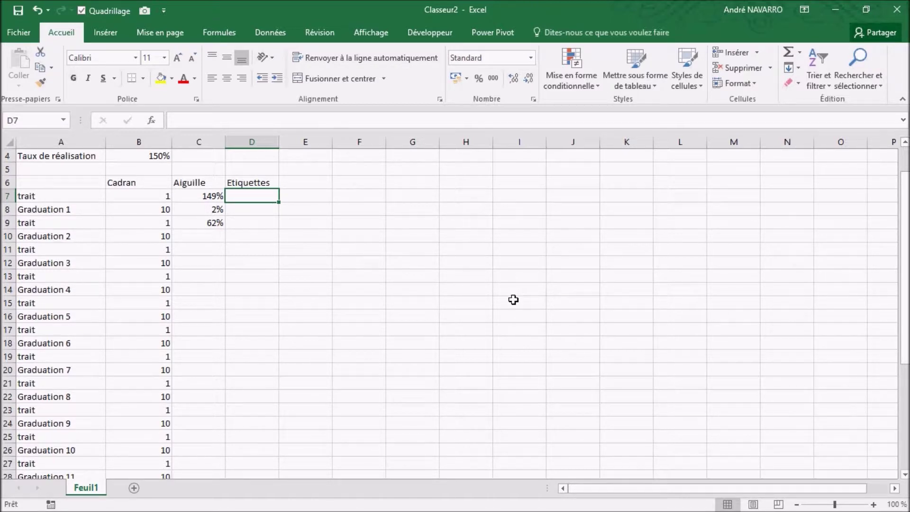
{"action": "type", "text": "0"}
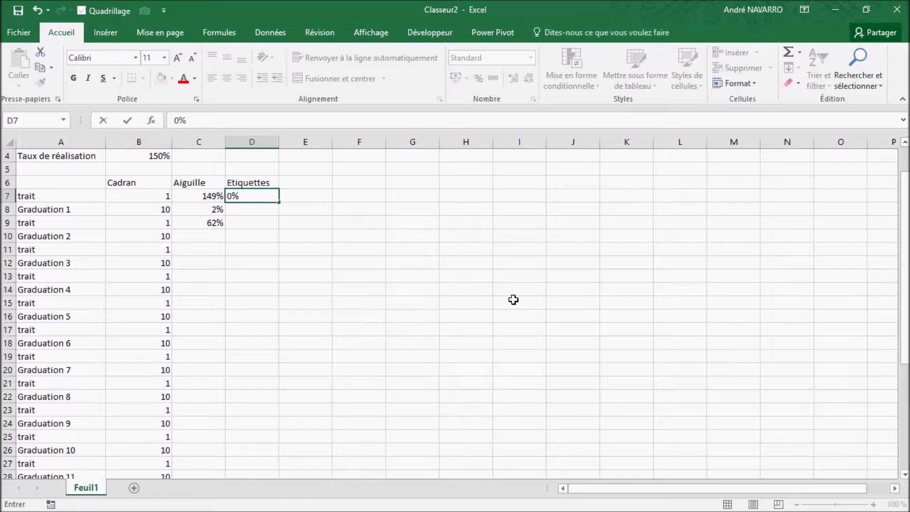
{"action": "key", "text": "Return"}
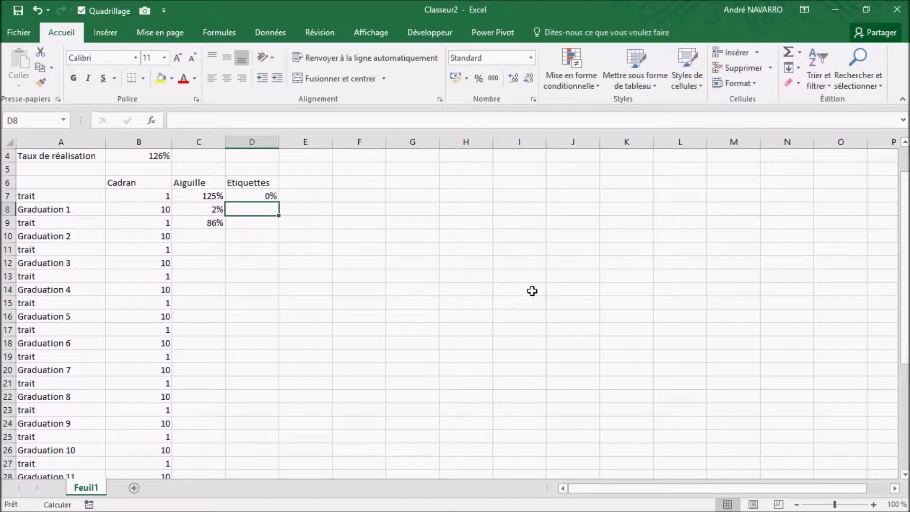
Enter the labels 10 in D9 and 20 in D11, and extend the series on every trait row down to D39
{"action": "left_click", "coordinate": [249, 221]}
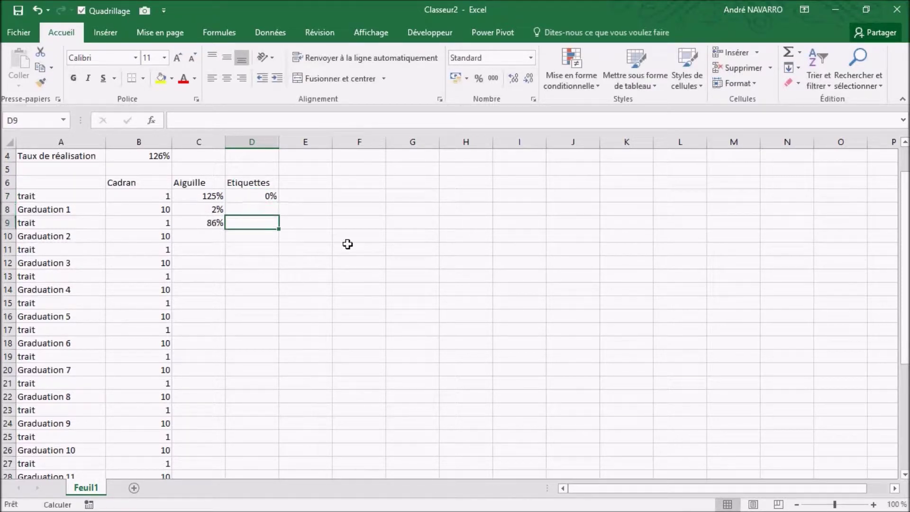
{"action": "type", "text": "10"}
{"action": "key", "text": "Return"}
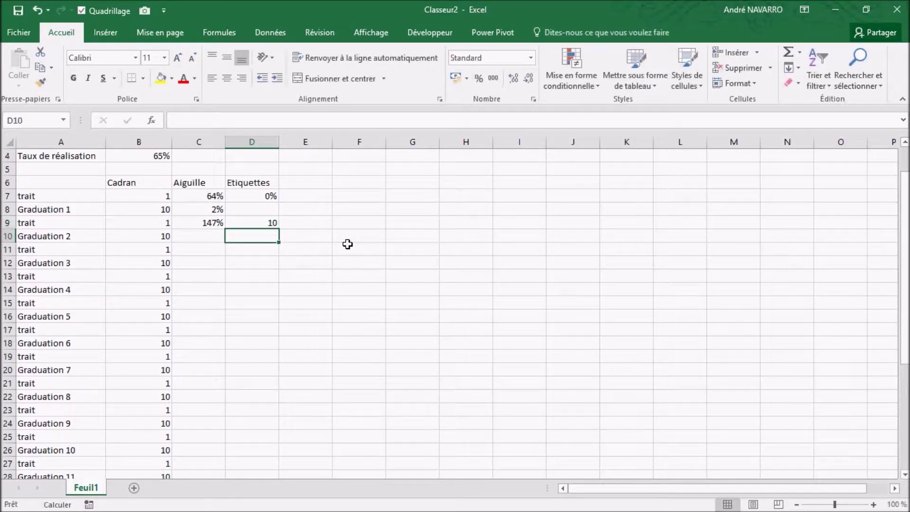
{"action": "key", "text": "Down"}
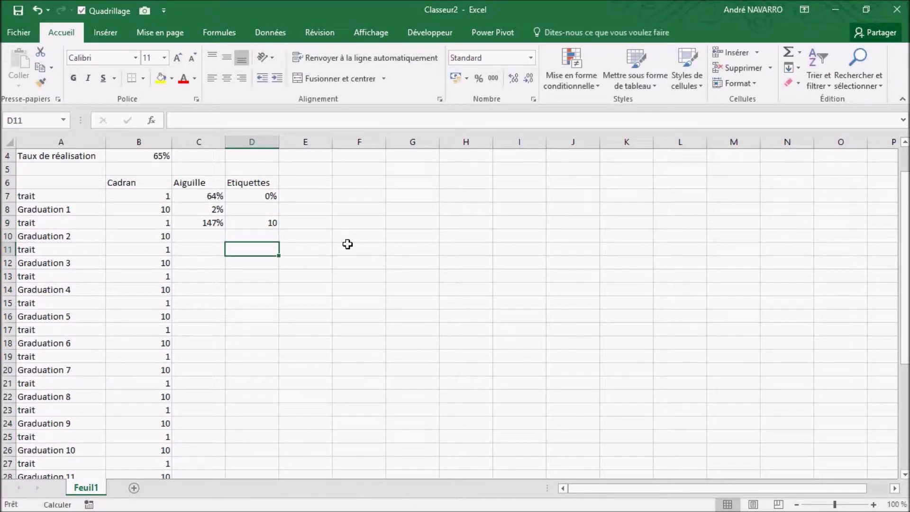
{"action": "type", "text": "20"}
{"action": "key", "text": "Return"}
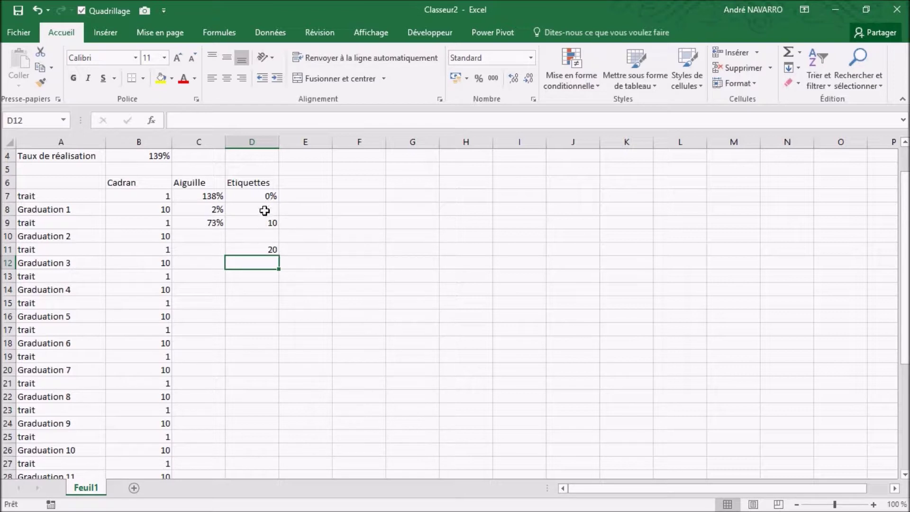
{"action": "left_click_drag", "start_coordinate": [262, 221], "coordinate": [252, 438]}
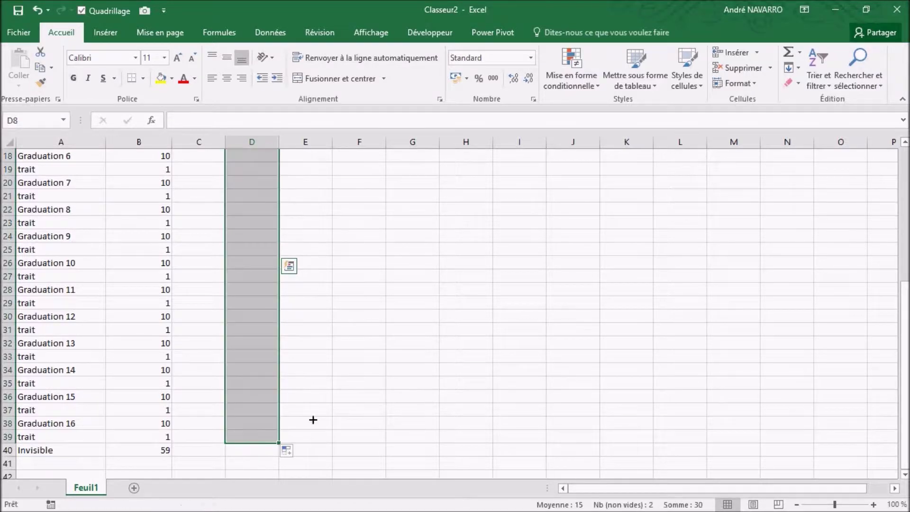
Set the last Etiquettes label in D39 to 160%
{"action": "left_click", "coordinate": [259, 434]}
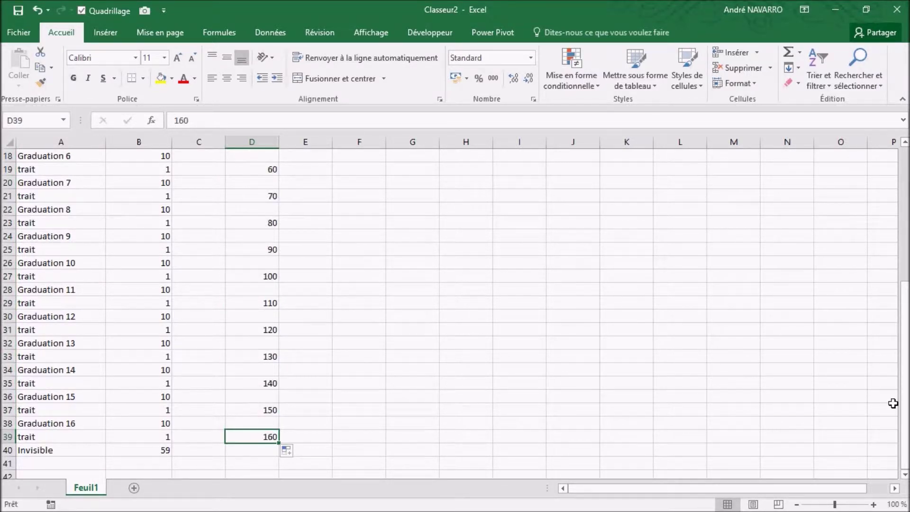
{"action": "type", "text": "160%"}
{"action": "key", "text": "Return"}
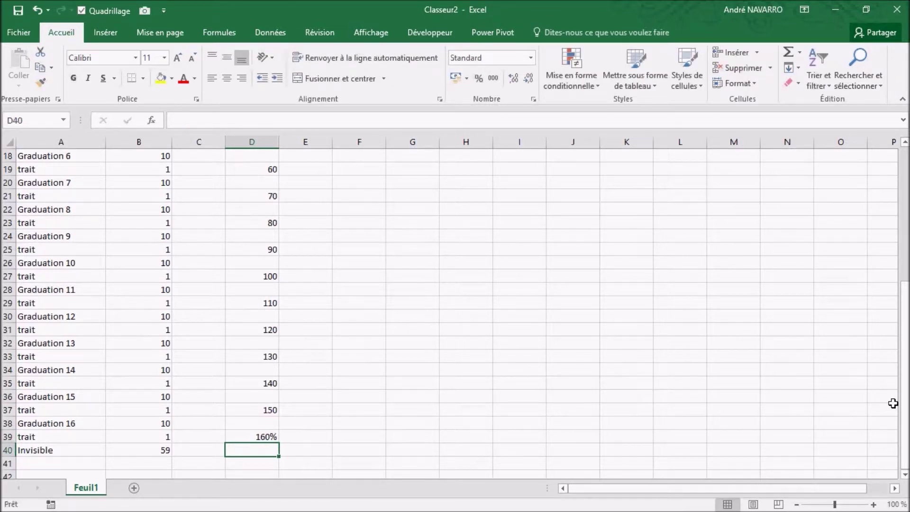
{"action": "scroll", "coordinate": [613, 422], "scroll_direction": "up", "scroll_amount": 6}
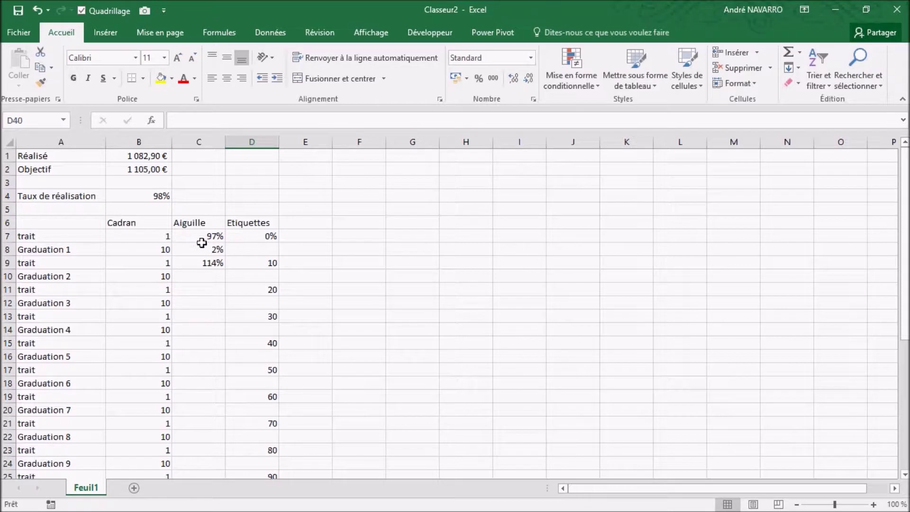
{"action": "left_click", "coordinate": [247, 238]}
{"action": "scroll", "coordinate": [368, 321], "scroll_direction": "down", "scroll_amount": 9}
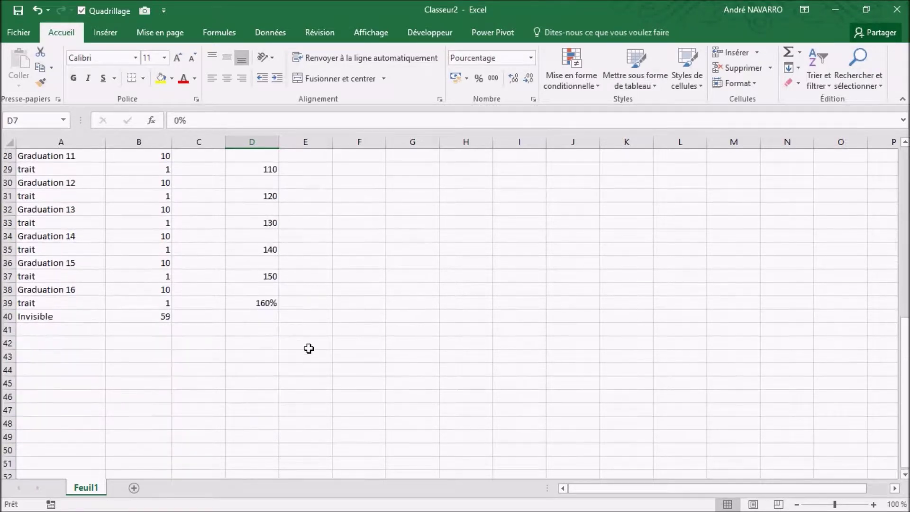
{"action": "left_click", "coordinate": [260, 302]}
Select the Cadran and Aiguille data in B6:C40 and choose a combined chart (Graphique combiné) as the chart to insert
{"action": "scroll", "coordinate": [356, 343], "scroll_direction": "up", "scroll_amount": 9}
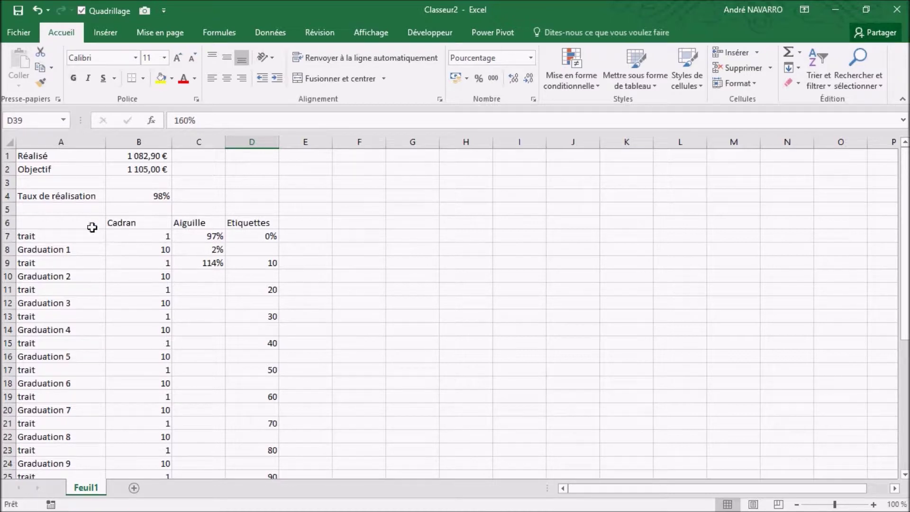
{"action": "left_click_drag", "start_coordinate": [112, 223], "coordinate": [202, 454]}
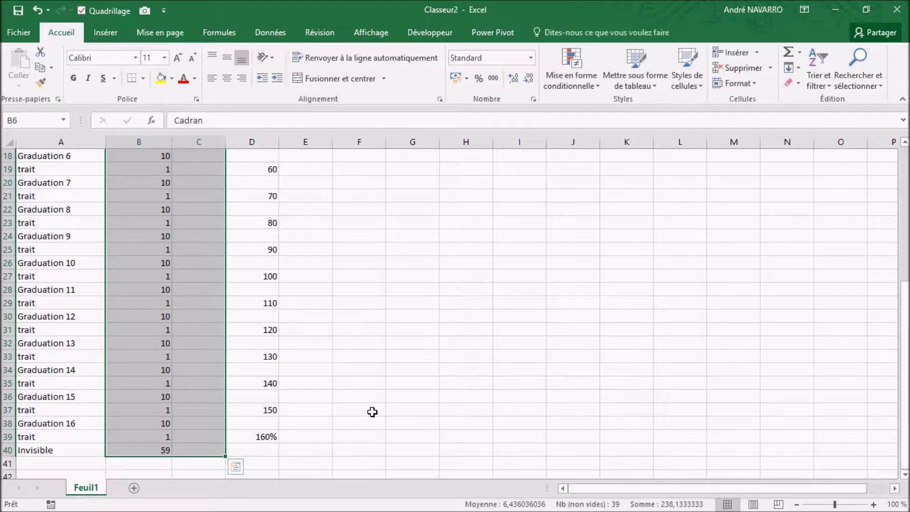
{"action": "scroll", "coordinate": [438, 381], "scroll_direction": "up", "scroll_amount": 6}
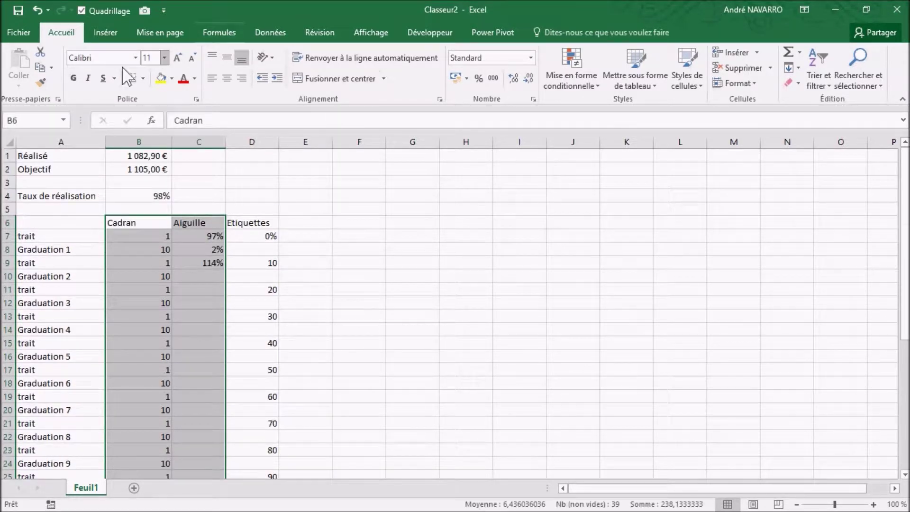
{"action": "left_click", "coordinate": [105, 32]}
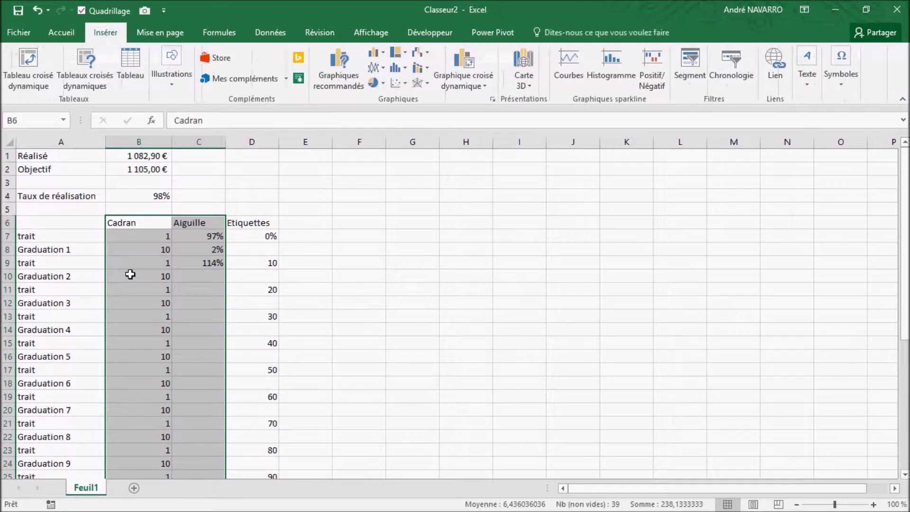
{"action": "left_click", "coordinate": [339, 70]}
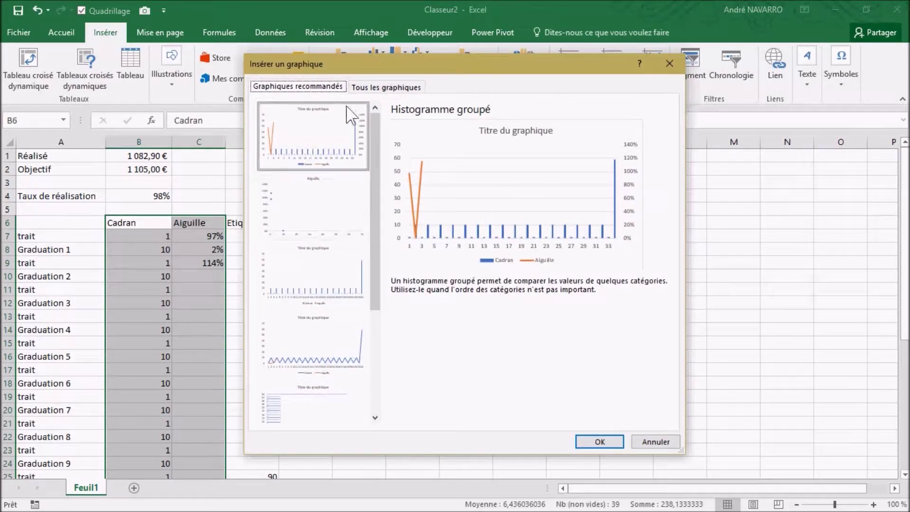
{"action": "left_click", "coordinate": [382, 89]}
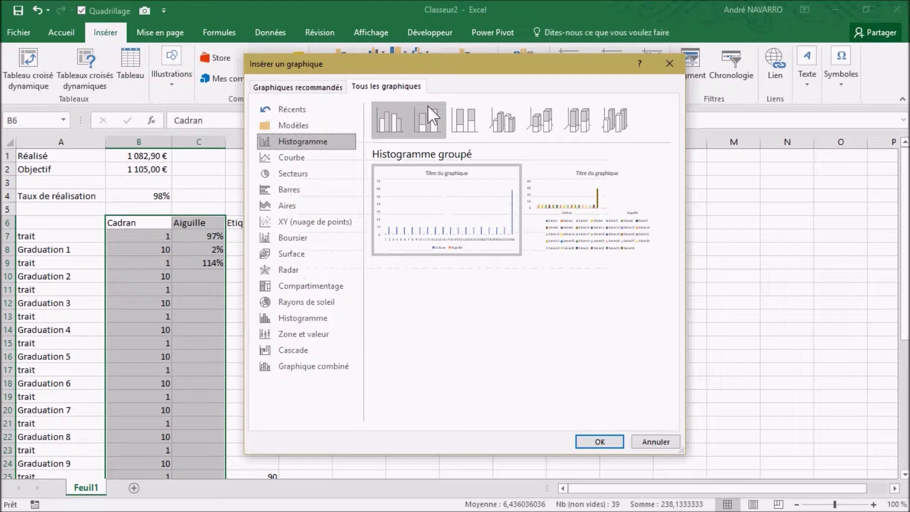
{"action": "left_click", "coordinate": [310, 370]}
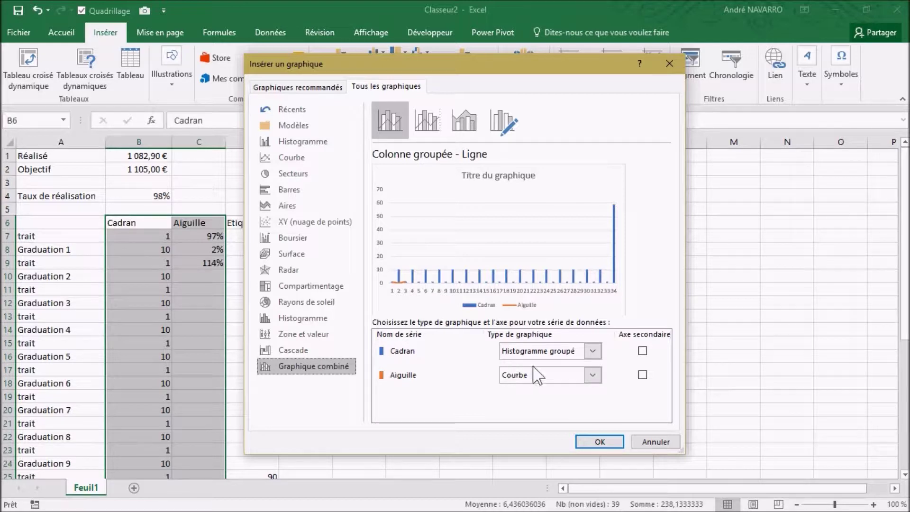
Set both the Cadran and Aiguille series to the Secteurs chart type and create the chart
{"action": "left_click", "coordinate": [592, 351]}
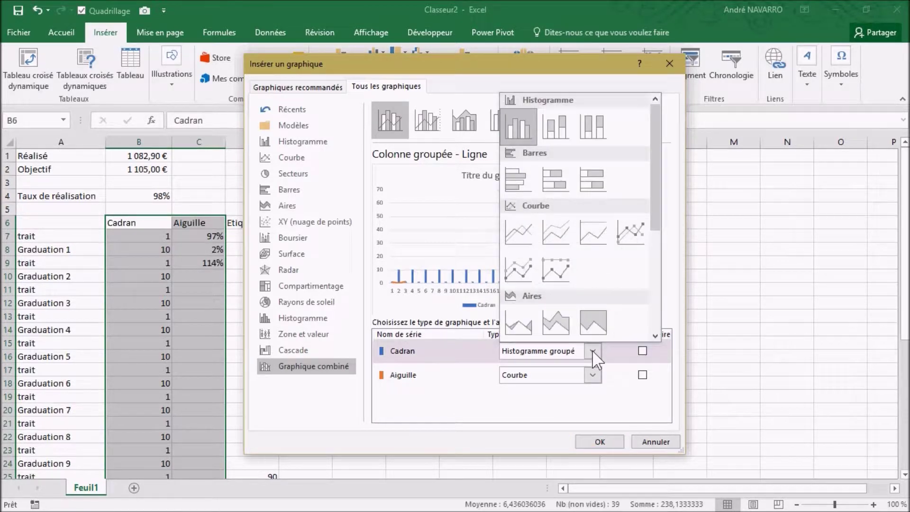
{"action": "scroll", "coordinate": [568, 246], "scroll_direction": "down", "scroll_amount": 3}
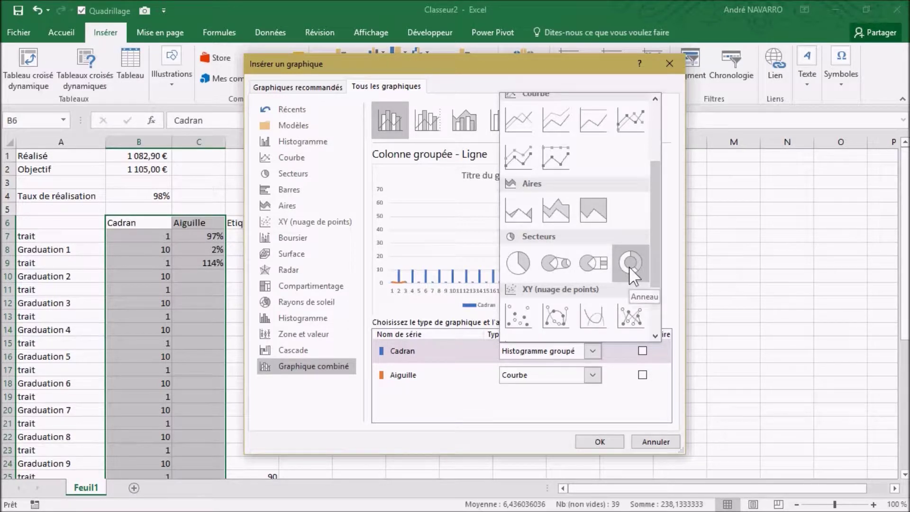
{"action": "left_click", "coordinate": [516, 262]}
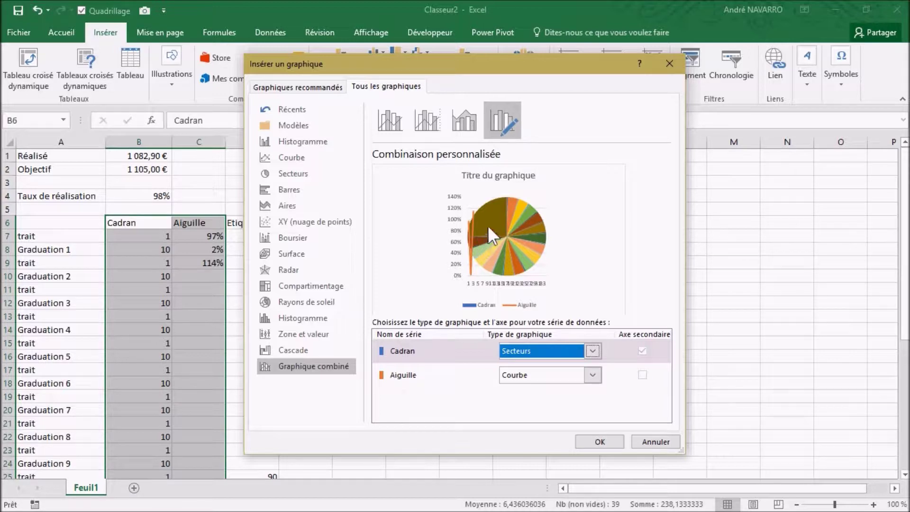
{"action": "left_click", "coordinate": [402, 383]}
{"action": "left_click", "coordinate": [592, 374]}
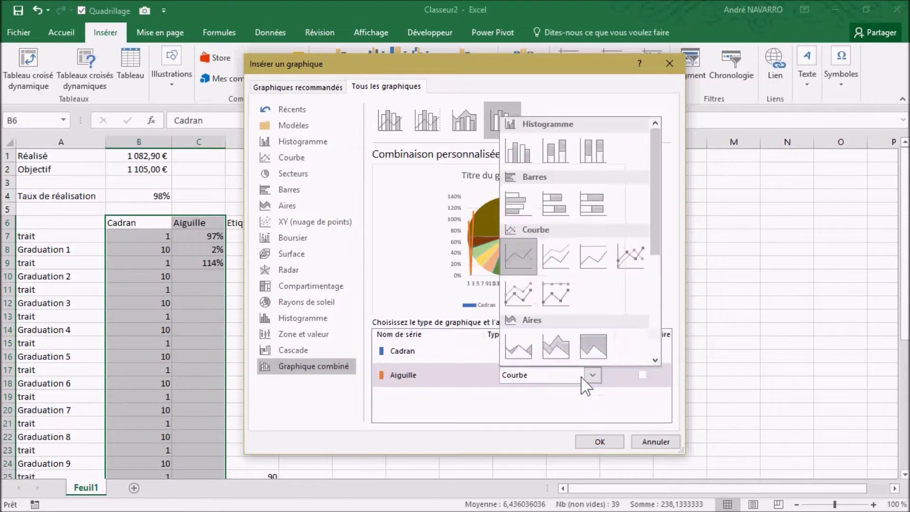
{"action": "scroll", "coordinate": [521, 284], "scroll_direction": "down", "scroll_amount": 3}
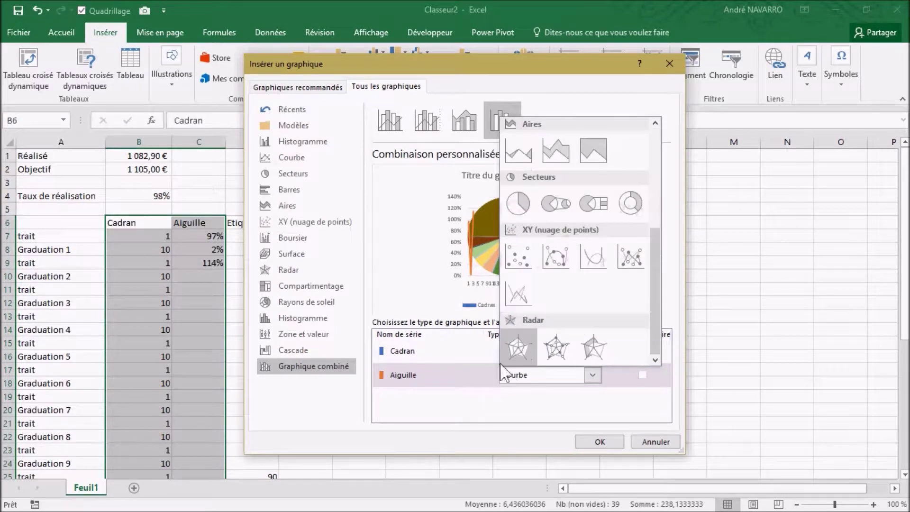
{"action": "left_click", "coordinate": [515, 203]}
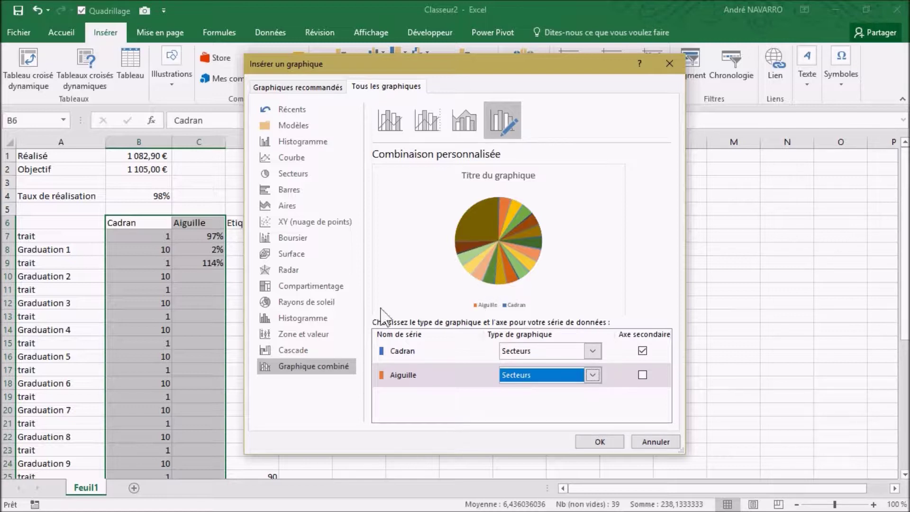
{"action": "left_click", "coordinate": [594, 442]}
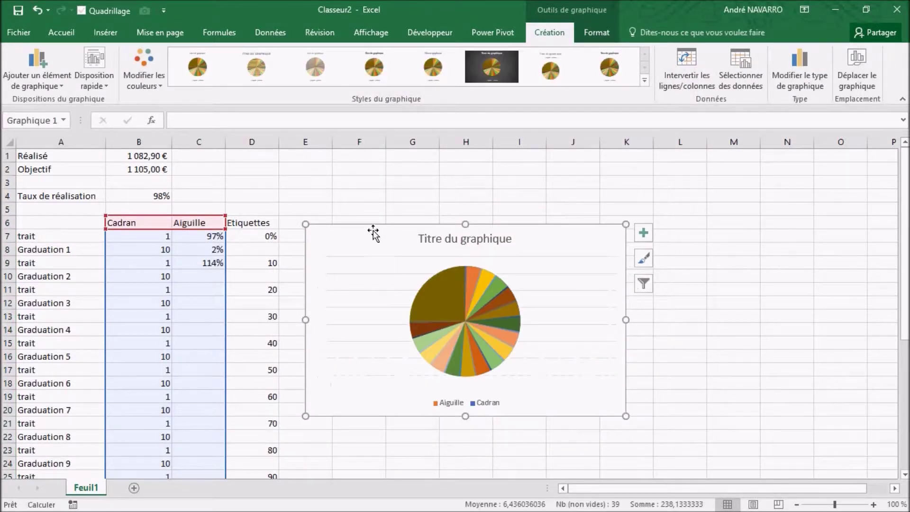
Move the pie chart up on the sheet so it starts around row 3, and delete its title and legend
{"action": "left_click_drag", "start_coordinate": [351, 227], "coordinate": [350, 175]}
{"action": "left_click", "coordinate": [503, 190]}
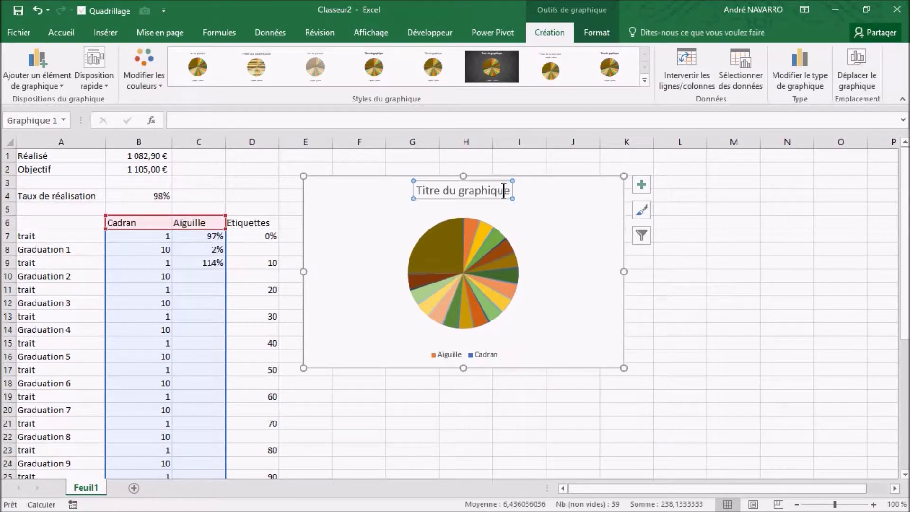
{"action": "key", "text": "Delete"}
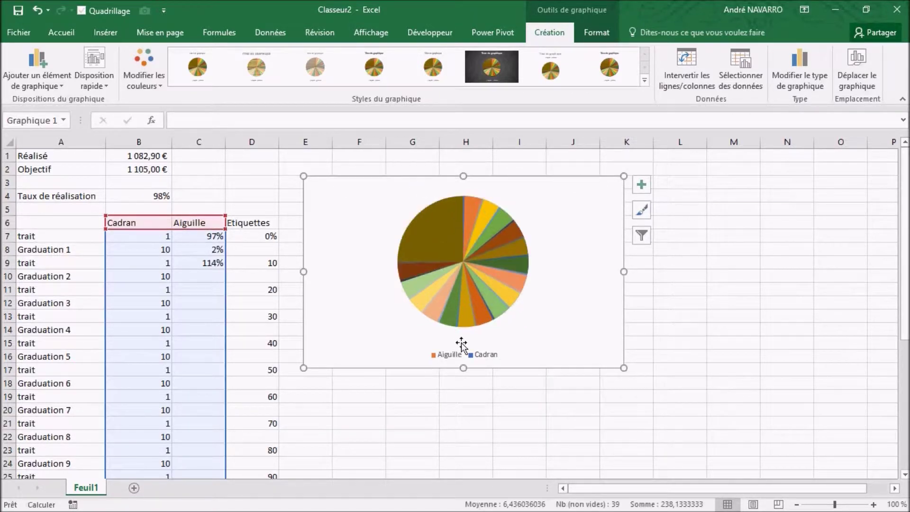
{"action": "left_click", "coordinate": [495, 360]}
{"action": "key", "text": "Delete"}
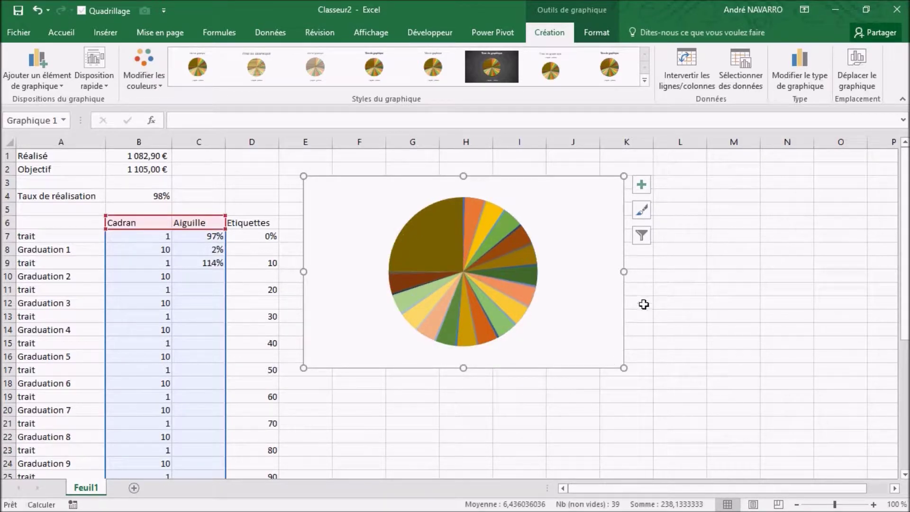
Resize the chart to a squarer, larger frame reaching about column K and row 24
{"action": "left_click_drag", "start_coordinate": [619, 274], "coordinate": [559, 271]}
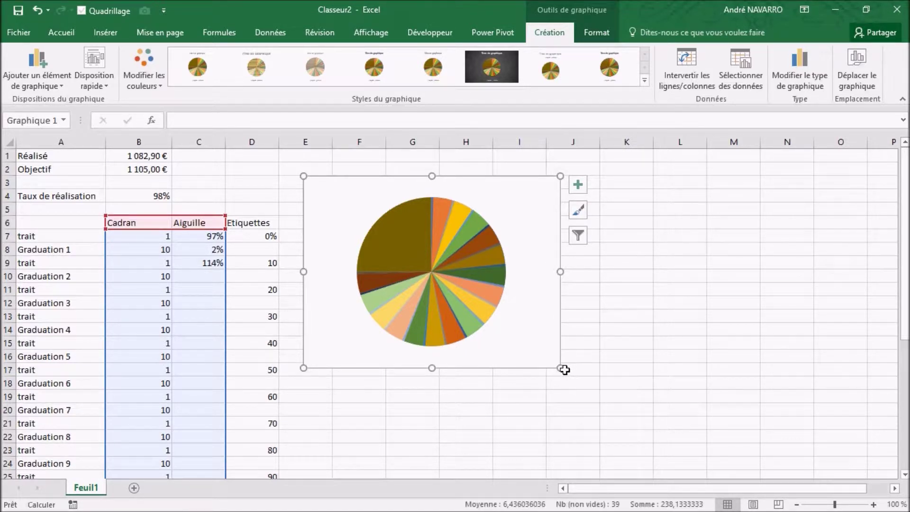
{"action": "left_click_drag", "start_coordinate": [562, 368], "coordinate": [653, 463]}
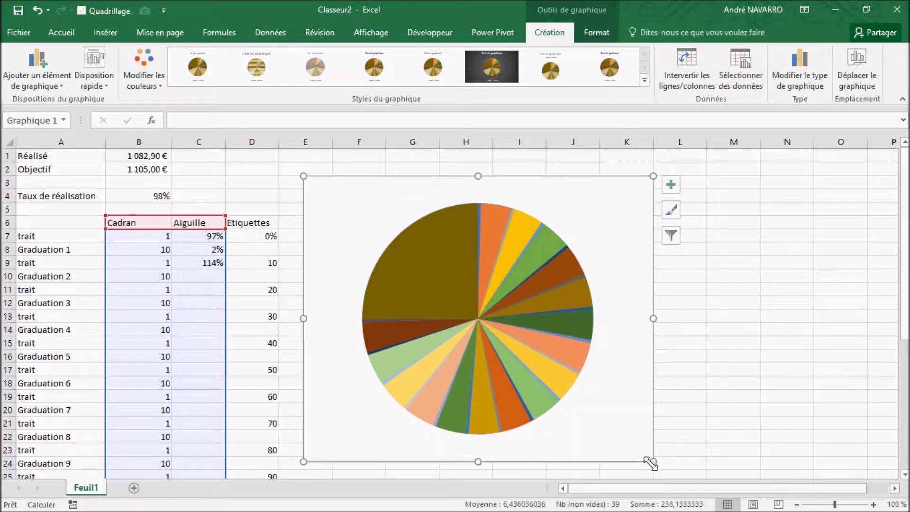
{"action": "left_click", "coordinate": [591, 322]}
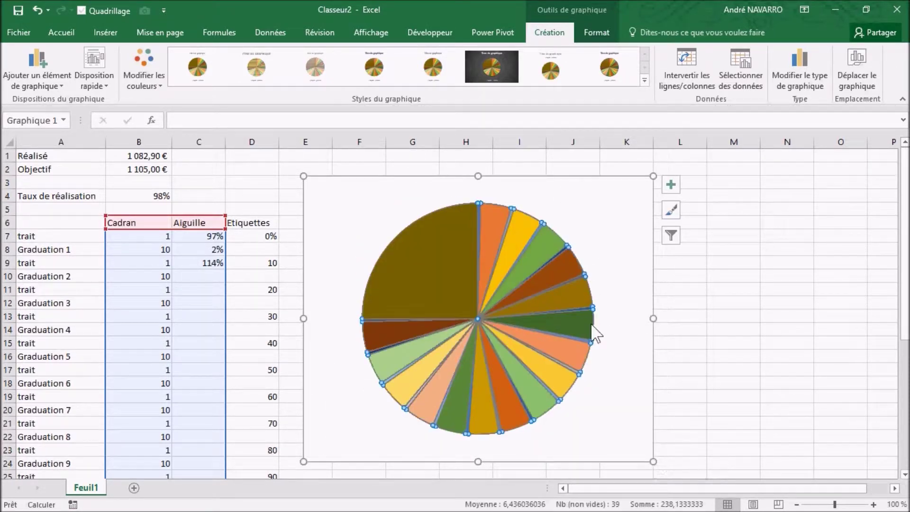
{"action": "left_click", "coordinate": [566, 221]}
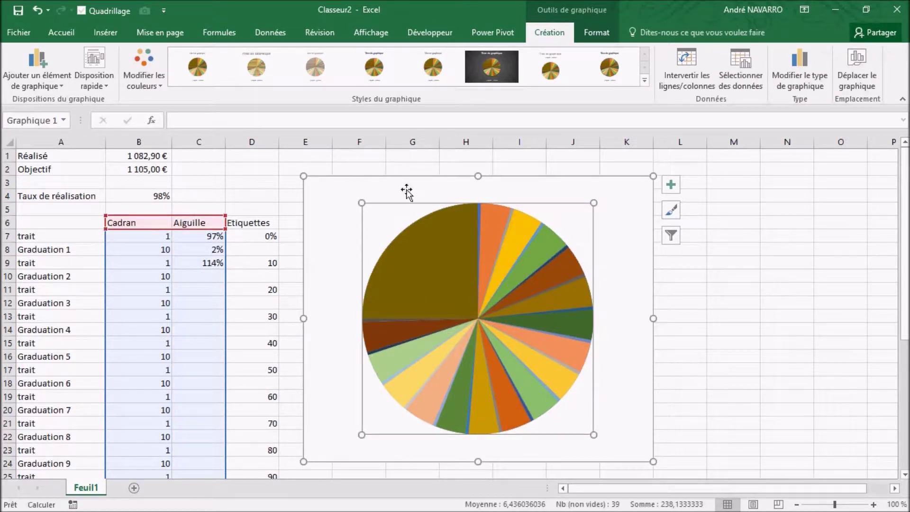
{"action": "left_click", "coordinate": [713, 398]}
{"action": "left_click", "coordinate": [635, 457]}
{"action": "scroll", "coordinate": [726, 415], "scroll_direction": "down", "scroll_amount": 2}
{"action": "scroll", "coordinate": [726, 415], "scroll_direction": "up", "scroll_amount": 2}
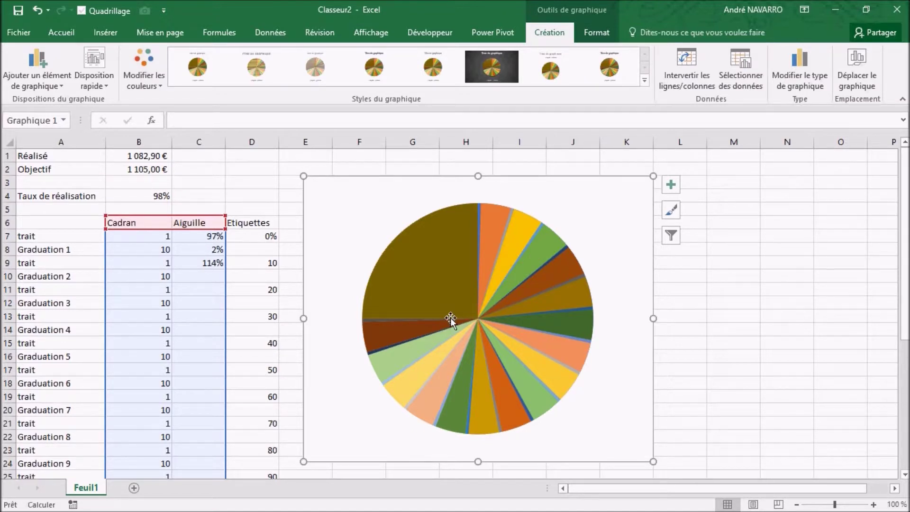
Open the series options of the Cadran series and set its first slice angle to 250°
{"action": "mouse_move", "coordinate": [434, 280]}
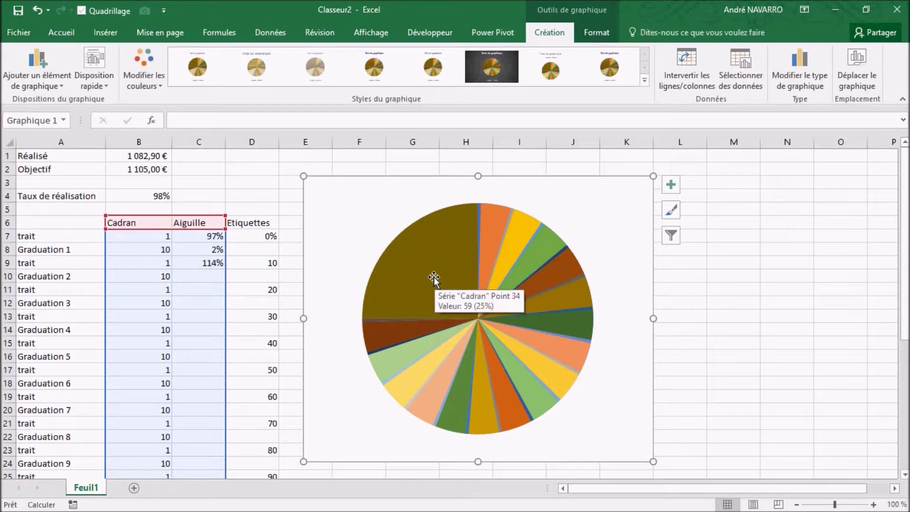
{"action": "double_click", "coordinate": [434, 279]}
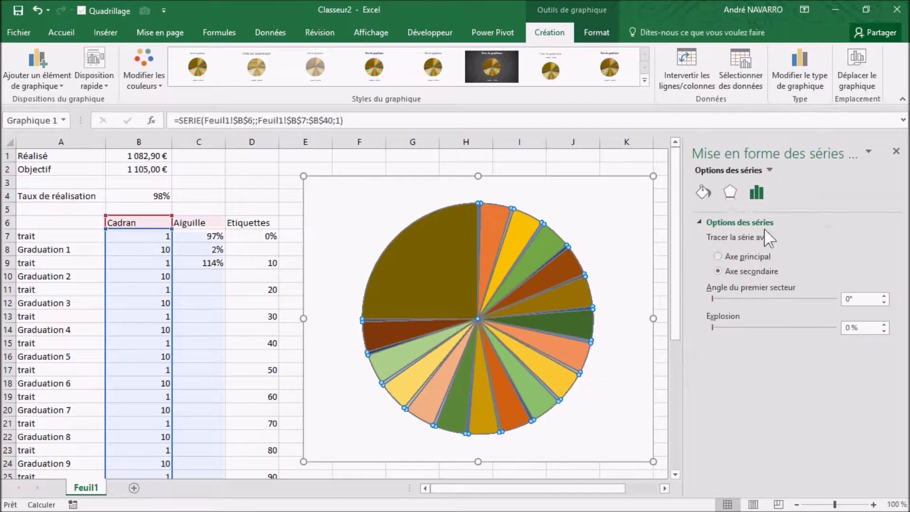
{"action": "left_click", "coordinate": [769, 170]}
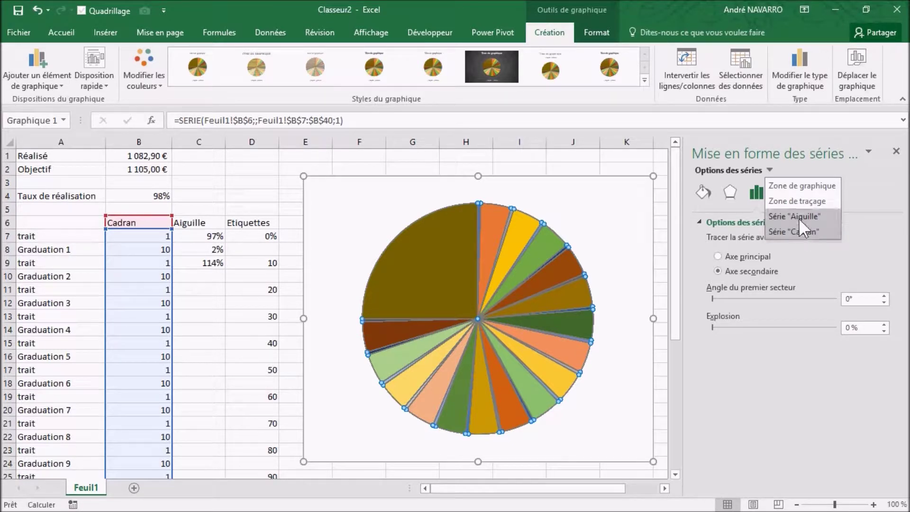
{"action": "left_click", "coordinate": [796, 232]}
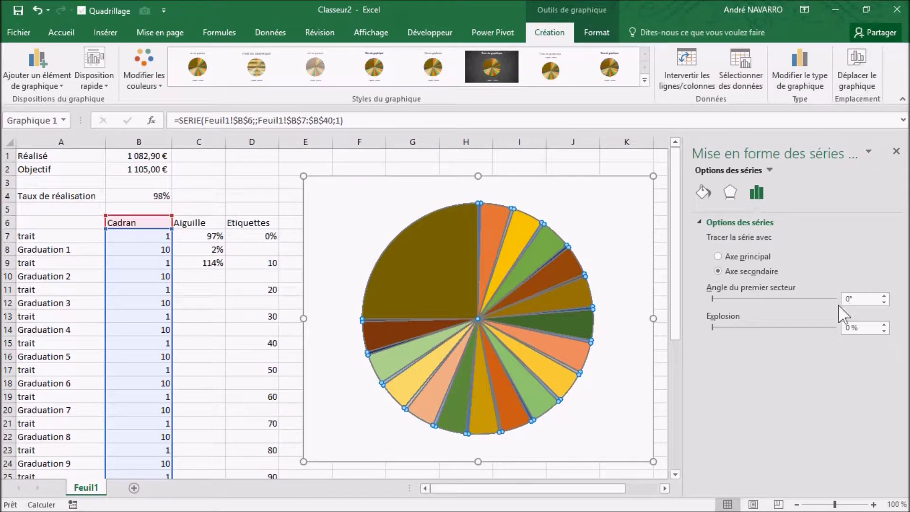
{"action": "left_click", "coordinate": [864, 298]}
{"action": "left_click_drag", "start_coordinate": [864, 297], "coordinate": [801, 308]}
{"action": "key", "text": "Return"}
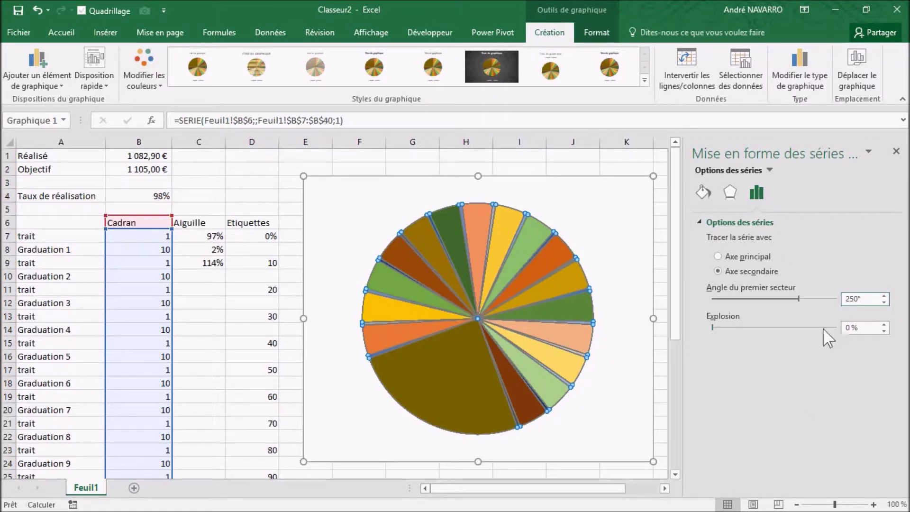
Fine-tune the Cadran series' first slice angle to 227° so the large Invisible slice sits centred at the bottom
{"action": "left_click", "coordinate": [883, 296]}
{"action": "left_click", "coordinate": [883, 295]}
{"action": "left_click", "coordinate": [883, 295]}
{"action": "left_click", "coordinate": [883, 295]}
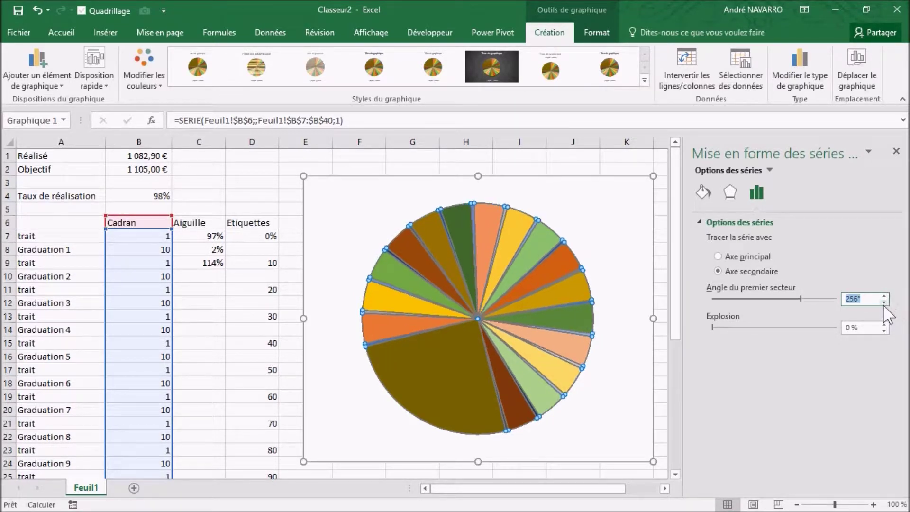
{"action": "left_click", "coordinate": [883, 301]}
{"action": "left_click", "coordinate": [883, 302]}
{"action": "left_click", "coordinate": [883, 301]}
{"action": "left_click", "coordinate": [883, 301]}
{"action": "left_click", "coordinate": [883, 301]}
{"action": "left_click", "coordinate": [883, 301]}
{"action": "left_click", "coordinate": [883, 301]}
{"action": "left_click", "coordinate": [883, 301]}
{"action": "left_click", "coordinate": [883, 302]}
{"action": "left_click", "coordinate": [883, 301]}
{"action": "left_click", "coordinate": [883, 301]}
{"action": "left_click", "coordinate": [883, 301]}
{"action": "left_click", "coordinate": [883, 302]}
{"action": "left_click", "coordinate": [883, 302]}
{"action": "left_click", "coordinate": [883, 301]}
{"action": "left_click", "coordinate": [883, 302]}
{"action": "left_click", "coordinate": [883, 301]}
{"action": "left_click", "coordinate": [883, 302]}
{"action": "left_click", "coordinate": [883, 302]}
{"action": "left_click", "coordinate": [883, 301]}
{"action": "left_click", "coordinate": [883, 301]}
{"action": "left_click", "coordinate": [883, 302]}
{"action": "left_click", "coordinate": [883, 301]}
{"action": "left_click", "coordinate": [883, 301]}
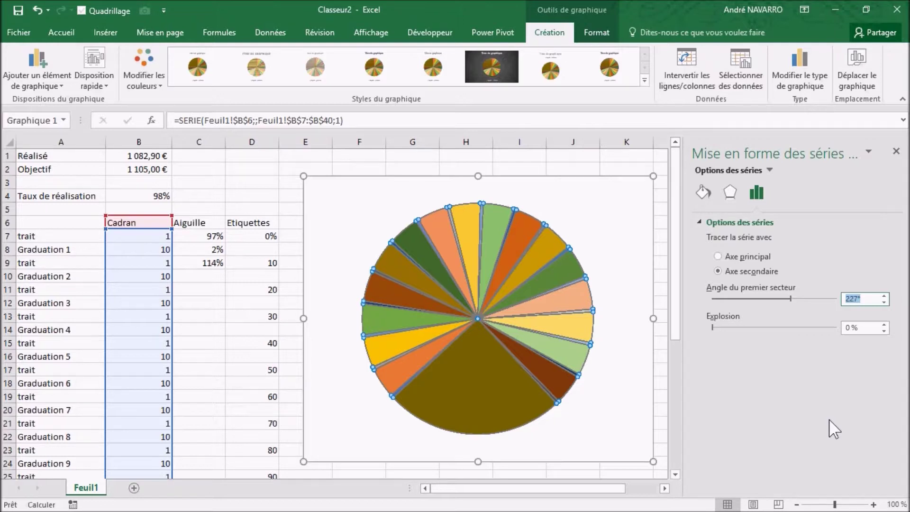
Fill all slices of the Cadran series with white from the theme colours
{"action": "mouse_move", "coordinate": [488, 397]}
{"action": "left_click", "coordinate": [596, 32]}
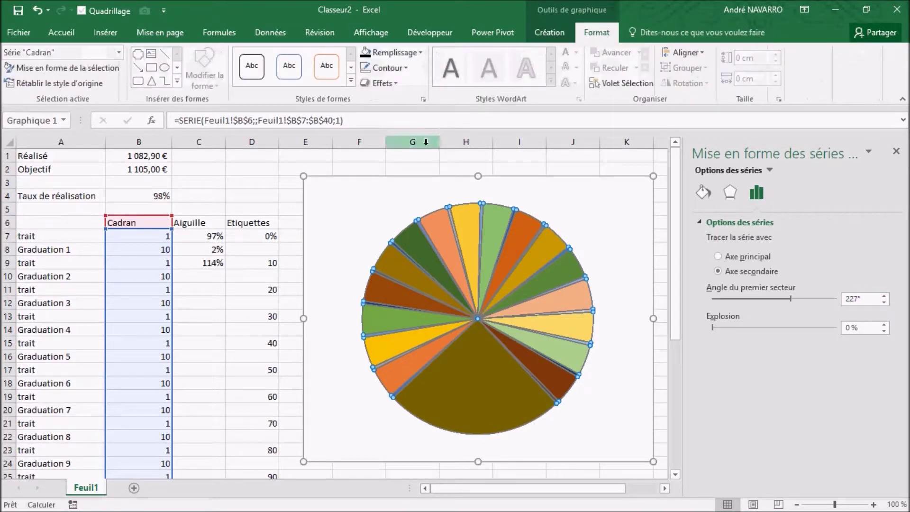
{"action": "left_click", "coordinate": [402, 54]}
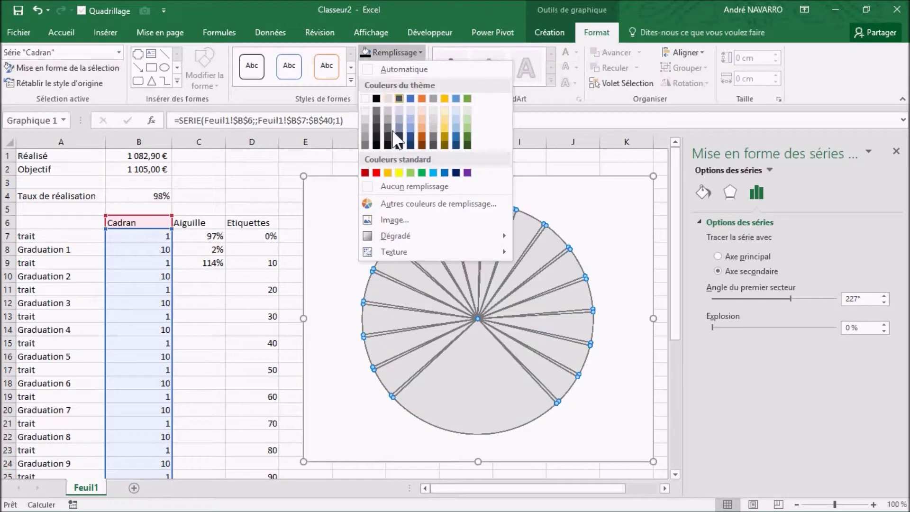
{"action": "key", "text": "Escape"}
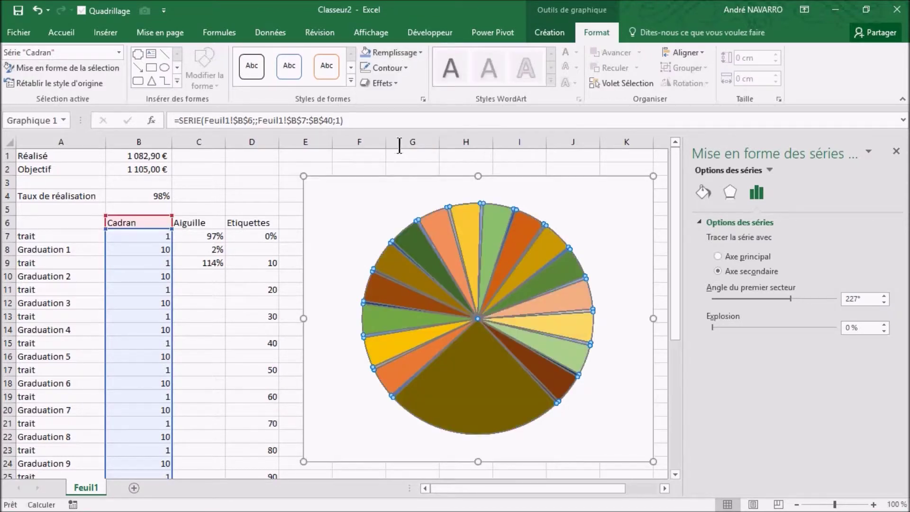
{"action": "left_click", "coordinate": [387, 53]}
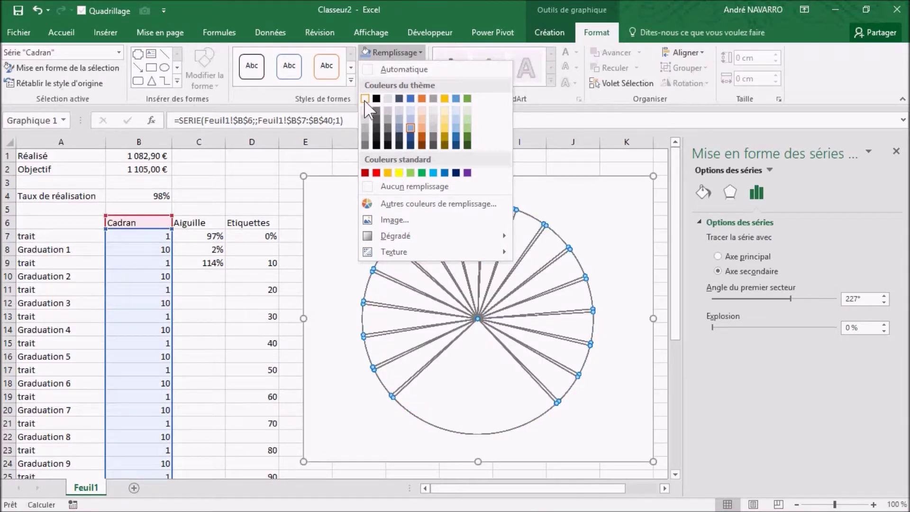
{"action": "left_click", "coordinate": [365, 98]}
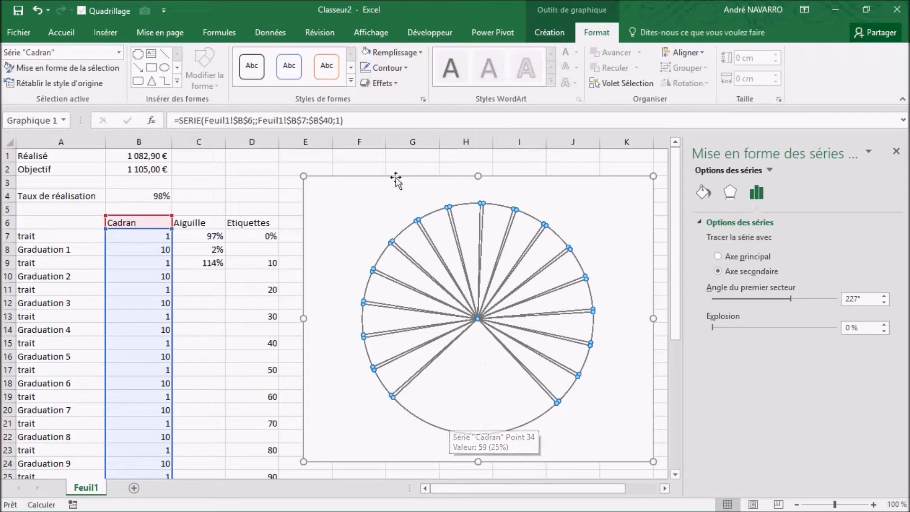
Remove the outline from all slices of the Cadran series, then deselect the series by selecting the chart area
{"action": "left_click", "coordinate": [390, 68]}
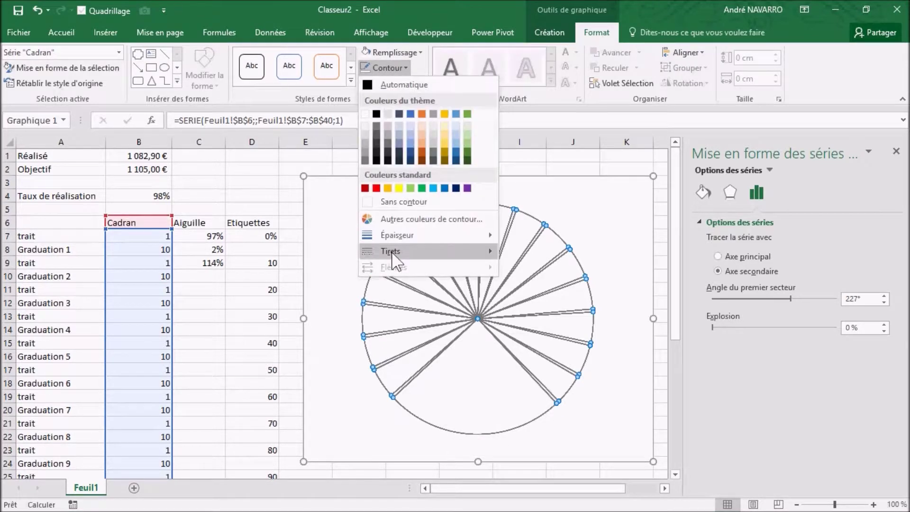
{"action": "left_click", "coordinate": [400, 200]}
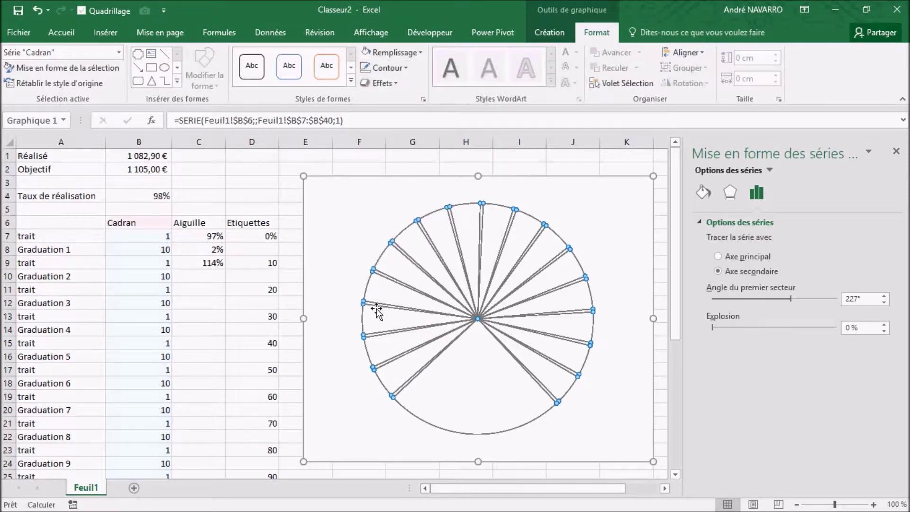
{"action": "left_click", "coordinate": [344, 201]}
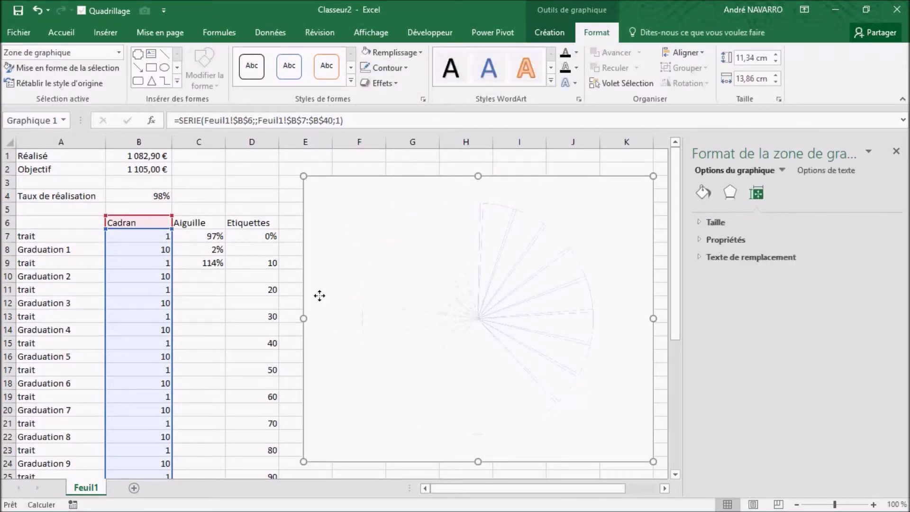
Give the chart area a solid black fill
{"action": "right_click", "coordinate": [332, 196]}
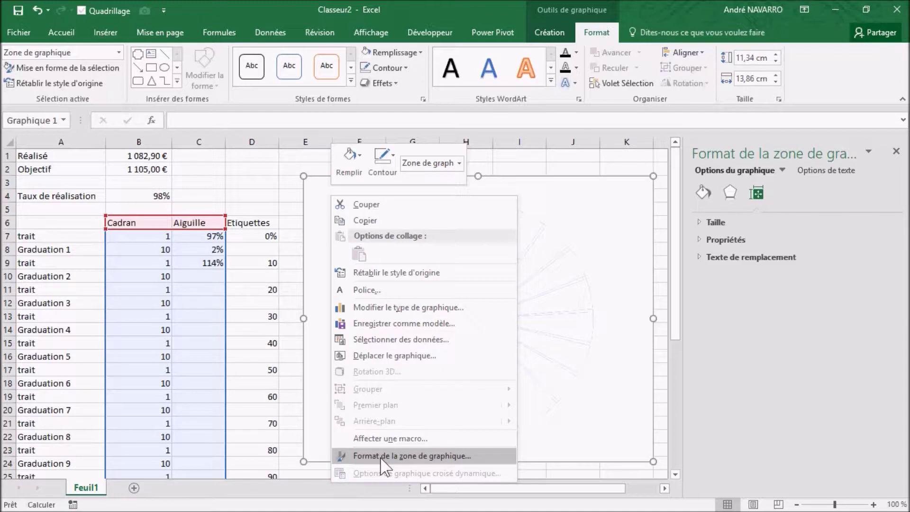
{"action": "left_click", "coordinate": [317, 192]}
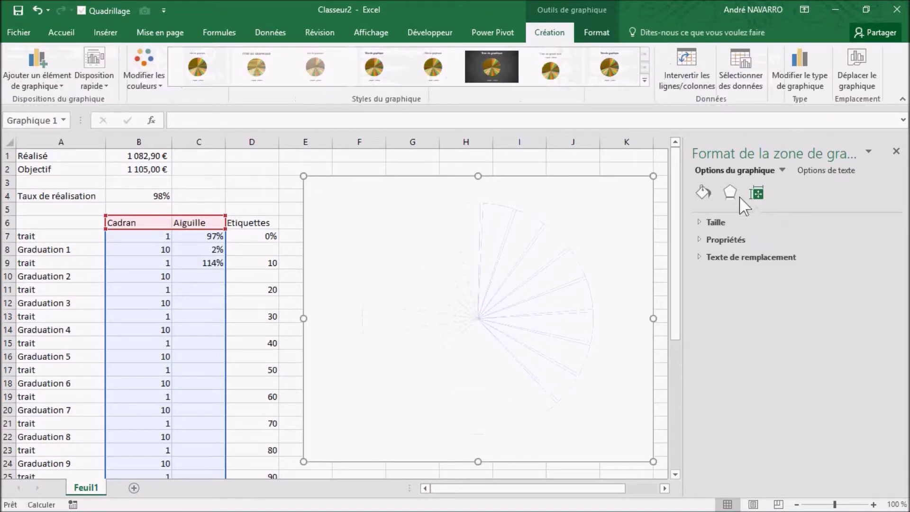
{"action": "left_click", "coordinate": [704, 190]}
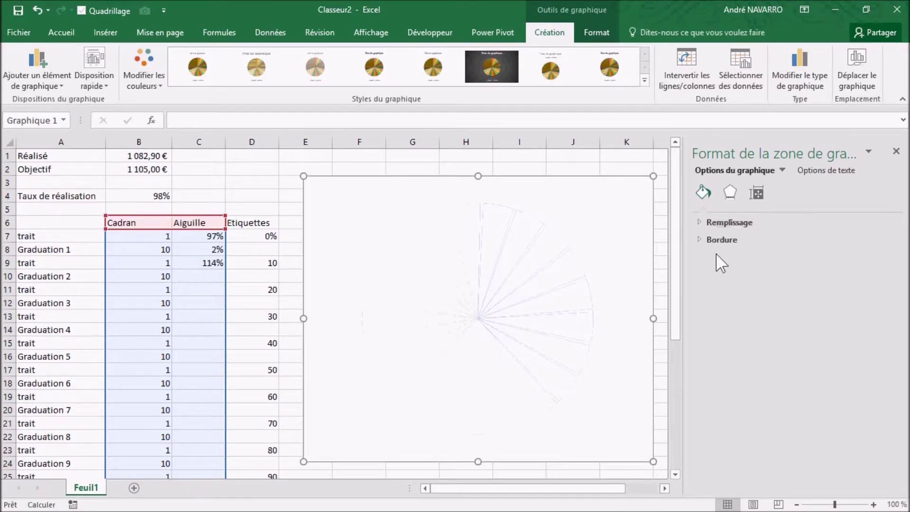
{"action": "left_click", "coordinate": [736, 223]}
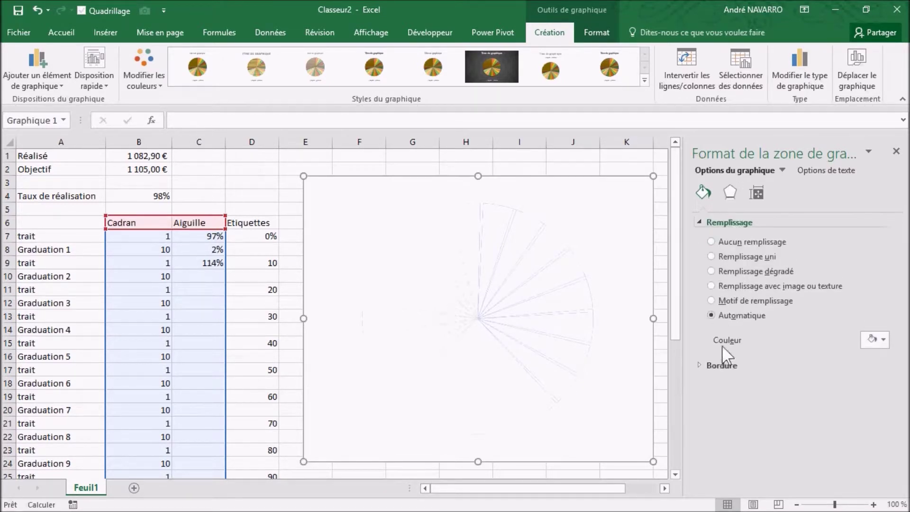
{"action": "left_click", "coordinate": [760, 260]}
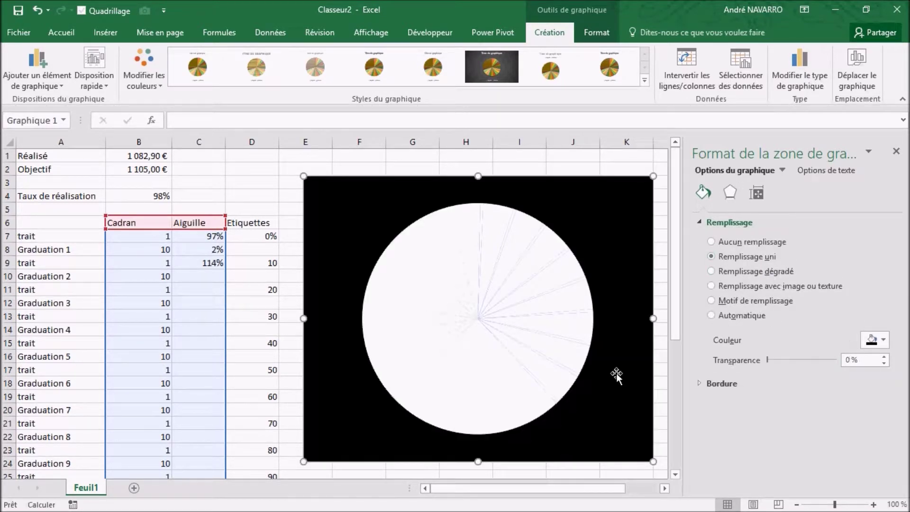
{"action": "left_click", "coordinate": [884, 344]}
{"action": "left_click", "coordinate": [812, 370]}
{"action": "left_click_drag", "start_coordinate": [331, 217], "coordinate": [329, 220]}
Set only the large bottom slice of the Cadran series (Point 34) to no fill
{"action": "left_click", "coordinate": [442, 271]}
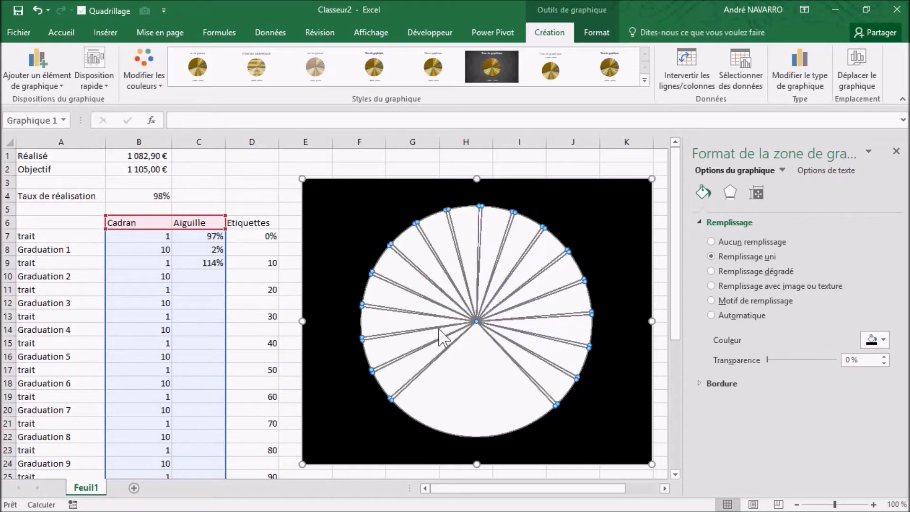
{"action": "left_click", "coordinate": [466, 390]}
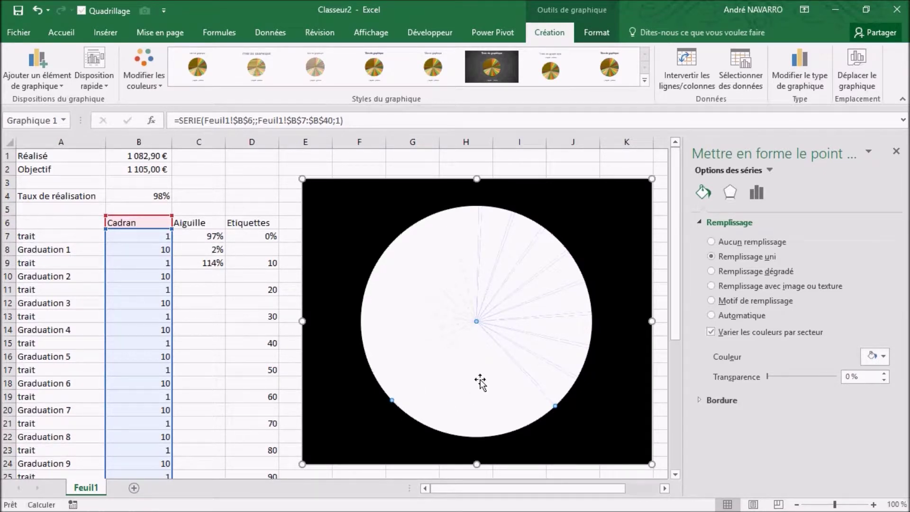
{"action": "left_click", "coordinate": [596, 34]}
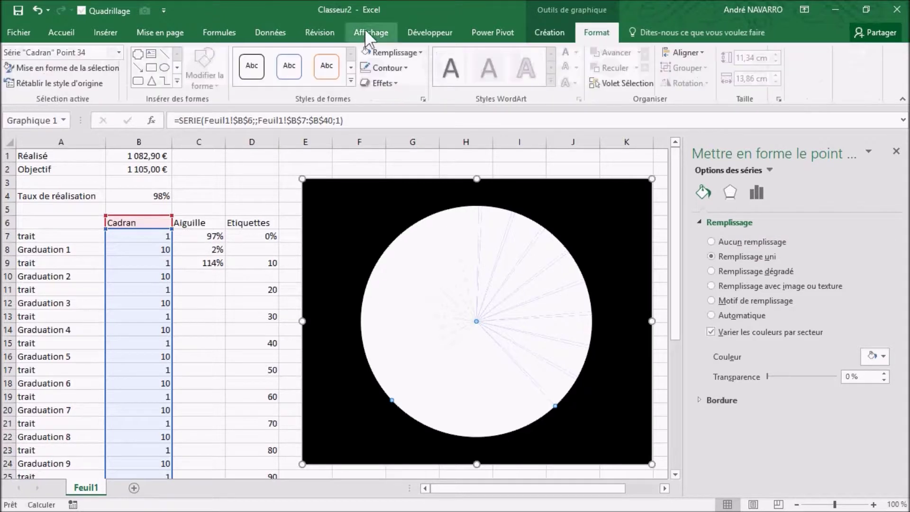
{"action": "left_click", "coordinate": [392, 53]}
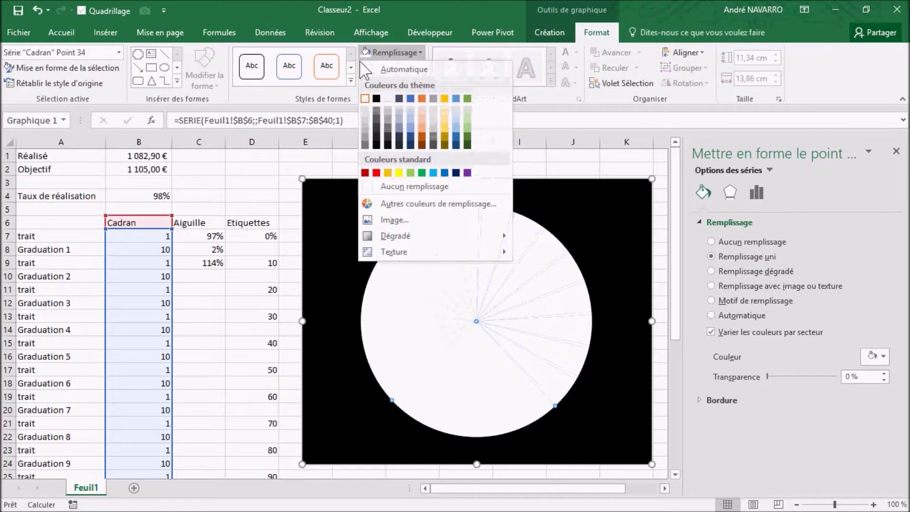
{"action": "left_click", "coordinate": [398, 188]}
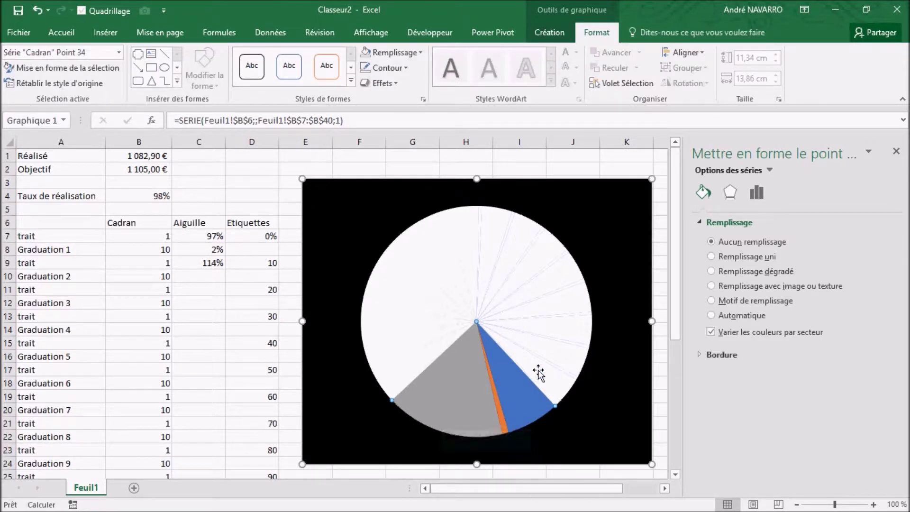
Set the wide graduation slices Point 32 and Point 30 of the Cadran series to no fill, leaving the thin trait slices white
{"action": "left_click", "coordinate": [554, 382]}
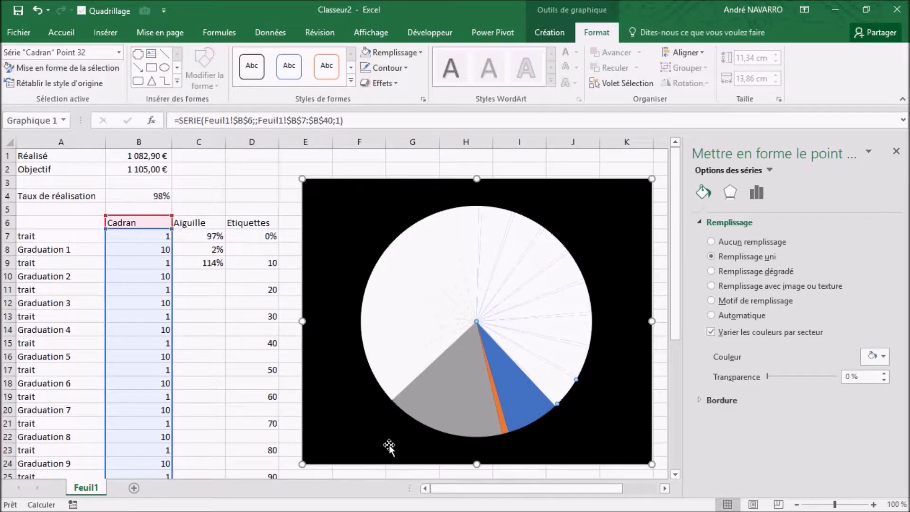
{"action": "left_click", "coordinate": [394, 52]}
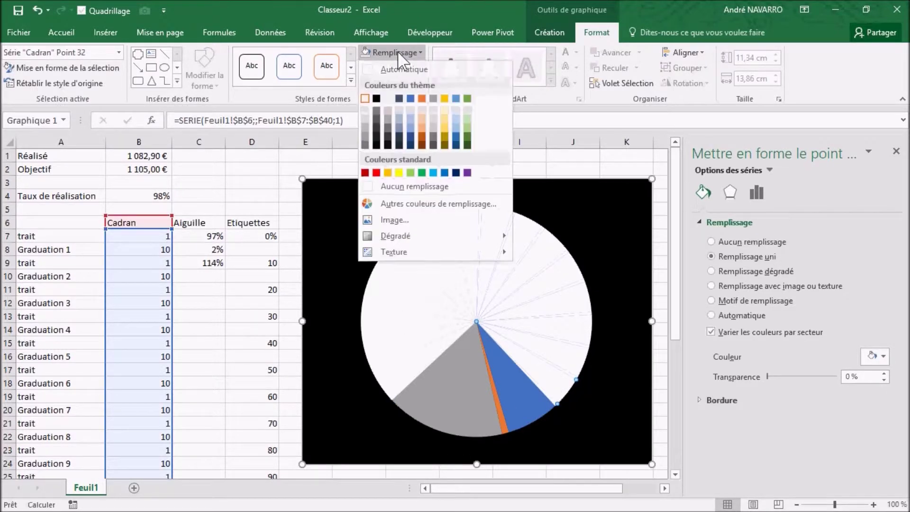
{"action": "left_click", "coordinate": [431, 190]}
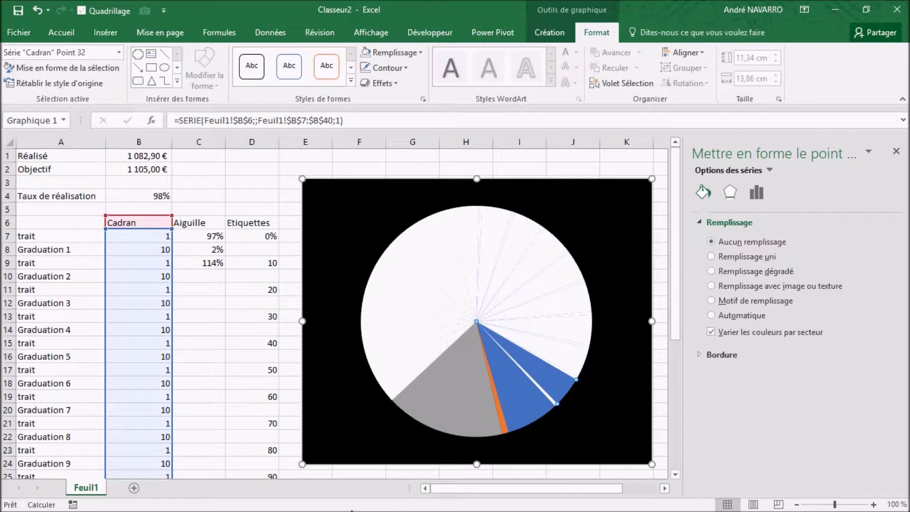
{"action": "left_click", "coordinate": [570, 363]}
{"action": "left_click", "coordinate": [579, 371]}
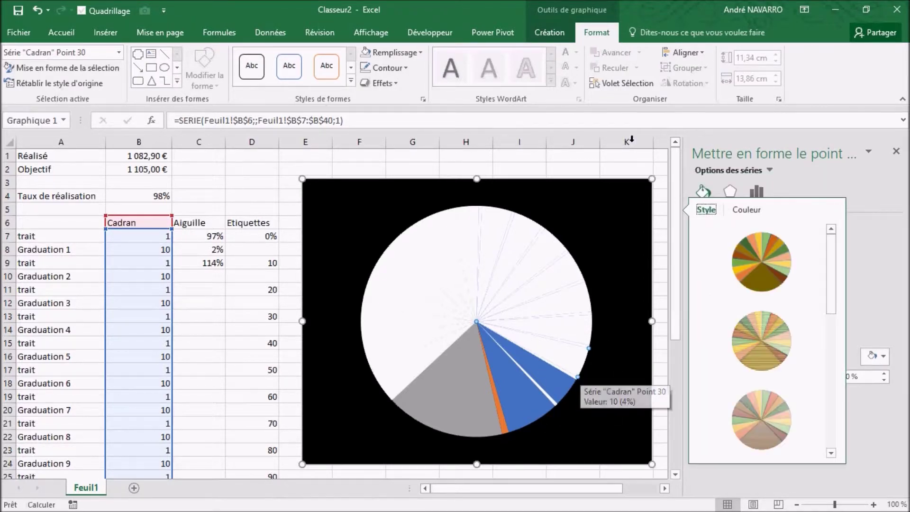
{"action": "left_click", "coordinate": [562, 356]}
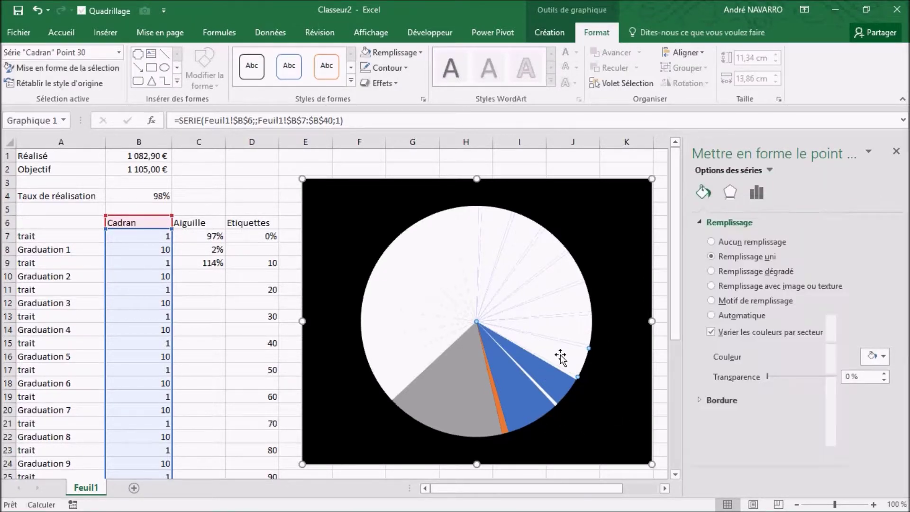
{"action": "key", "text": "alt+n"}
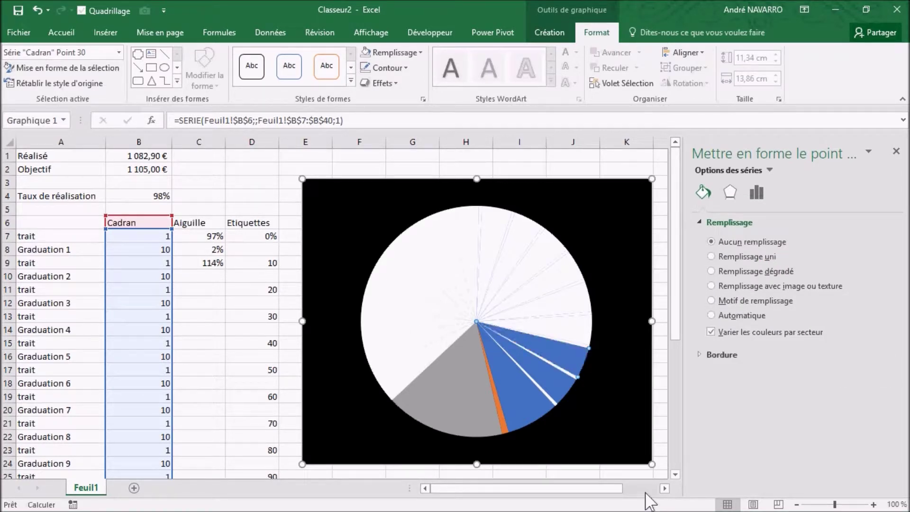
Remove the fill from the Cadran series' wide graduation slices at even points 28 down to 18, one by one
{"action": "left_click", "coordinate": [563, 330]}
{"action": "key", "text": "alt+n"}
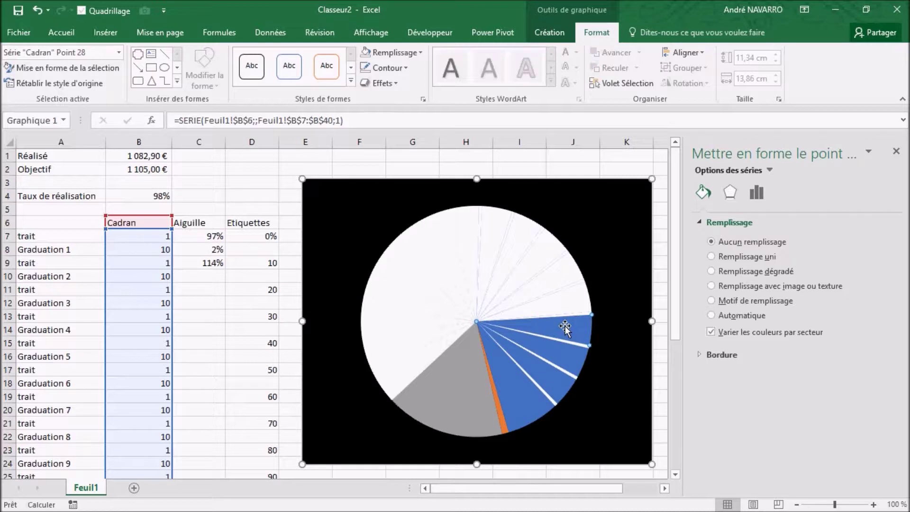
{"action": "left_click", "coordinate": [568, 297]}
{"action": "key", "text": "alt+n"}
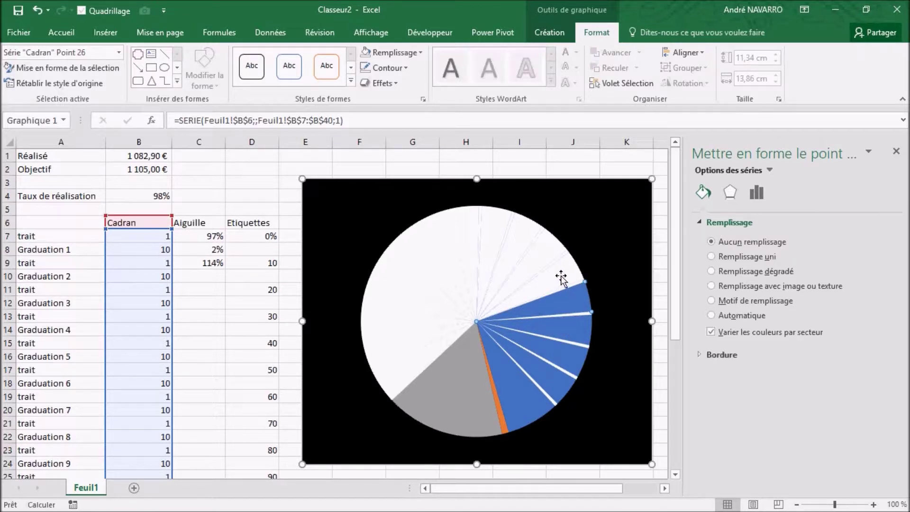
{"action": "left_click", "coordinate": [553, 282]}
{"action": "key", "text": "alt+n"}
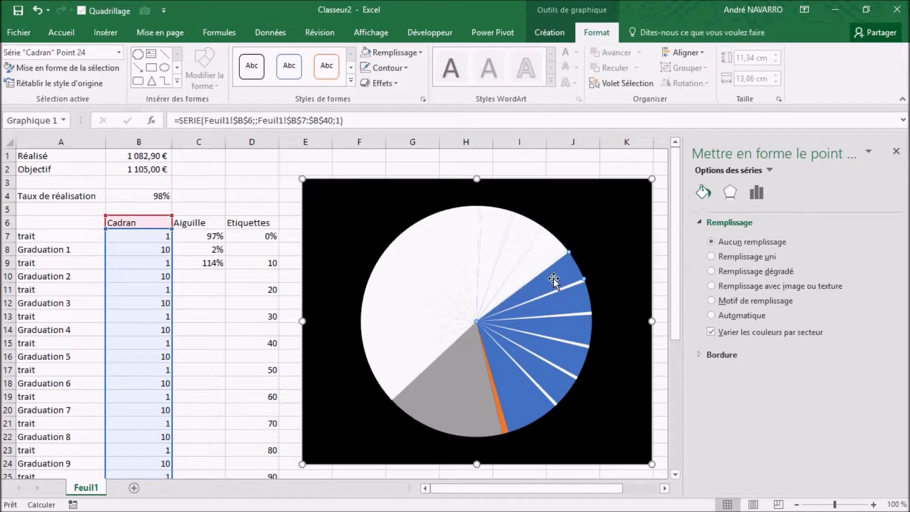
{"action": "left_click", "coordinate": [539, 264]}
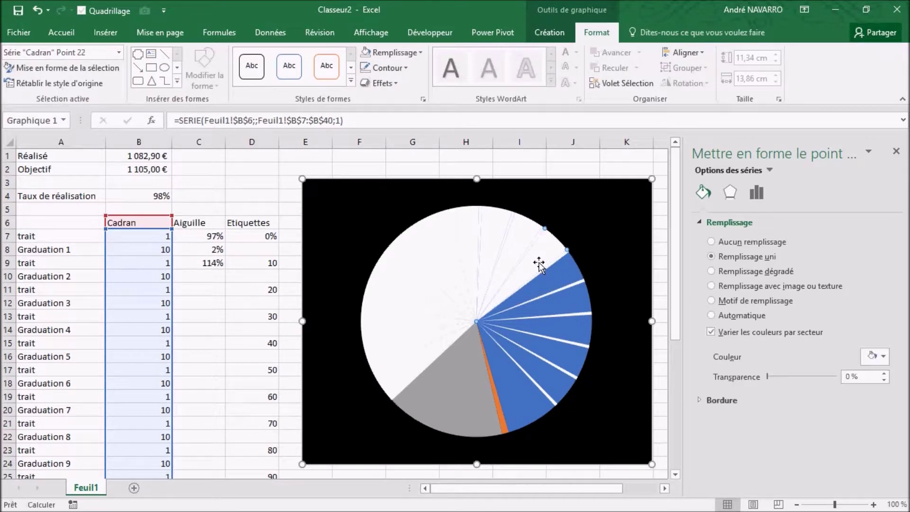
{"action": "key", "text": "alt+n"}
{"action": "left_click", "coordinate": [509, 242]}
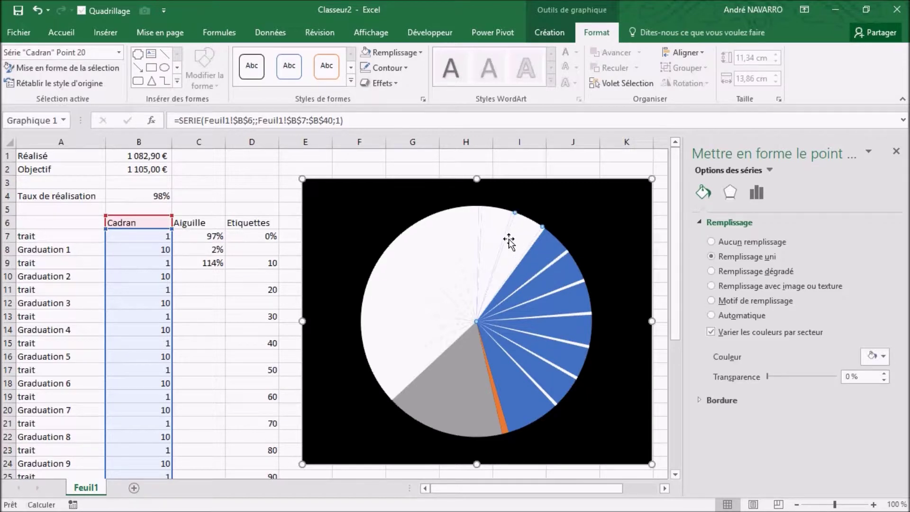
{"action": "key", "text": "alt+n"}
{"action": "left_click", "coordinate": [491, 230]}
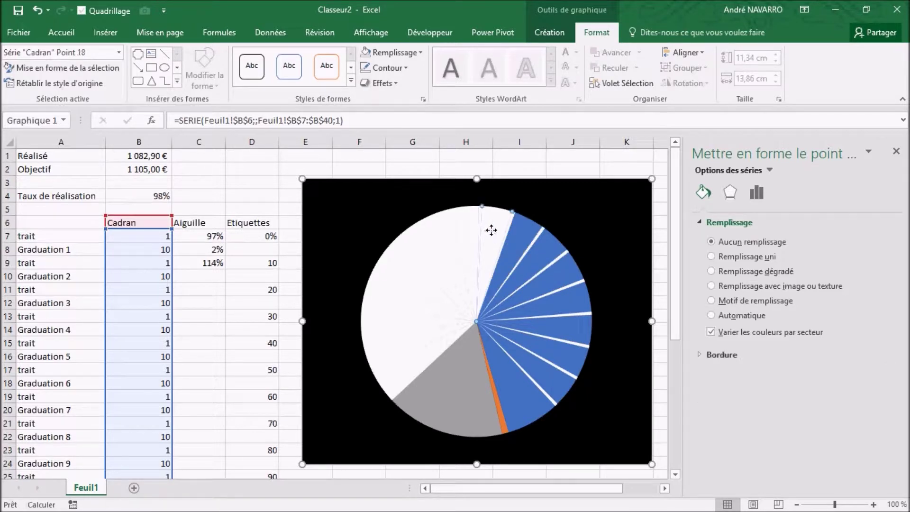
{"action": "key", "text": "alt+n"}
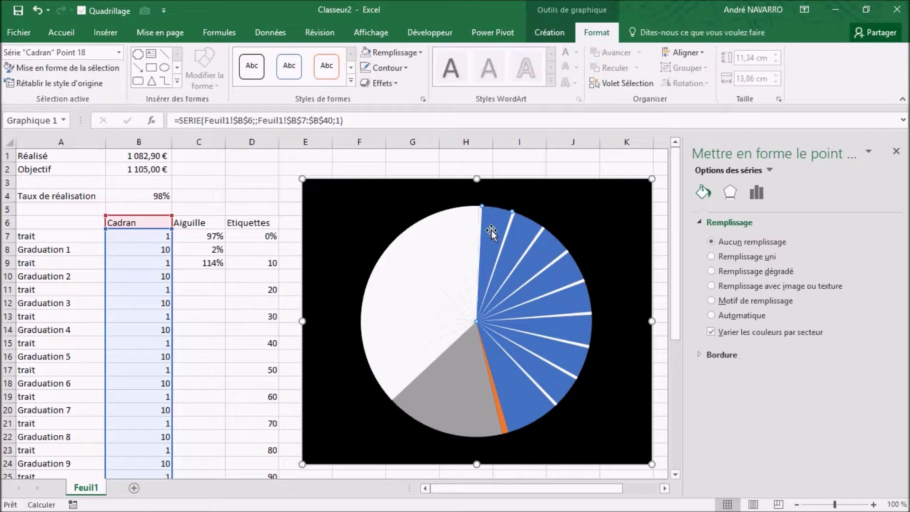
Remove the fill from the Cadran series' wide graduation slices at even points 16 down to 6, one by one
{"action": "left_click", "coordinate": [463, 229]}
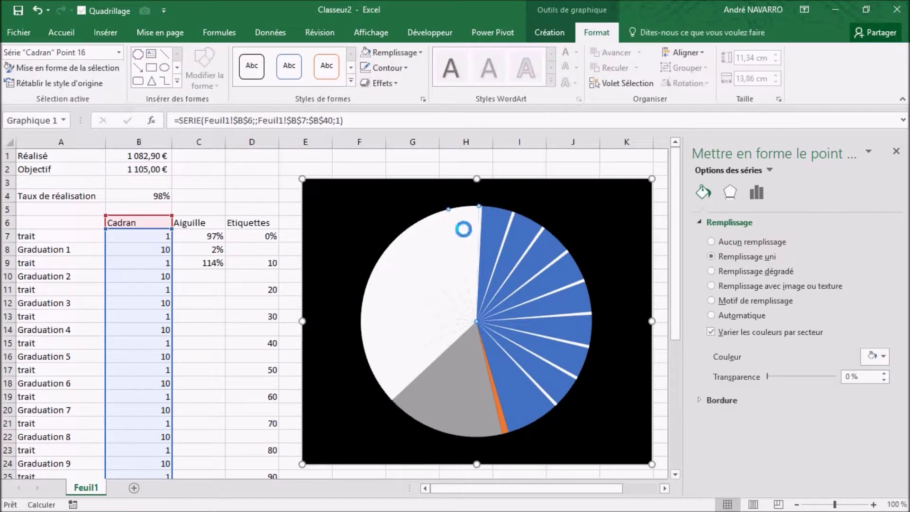
{"action": "key", "text": "alt+n"}
{"action": "left_click", "coordinate": [437, 242]}
{"action": "key", "text": "alt+n"}
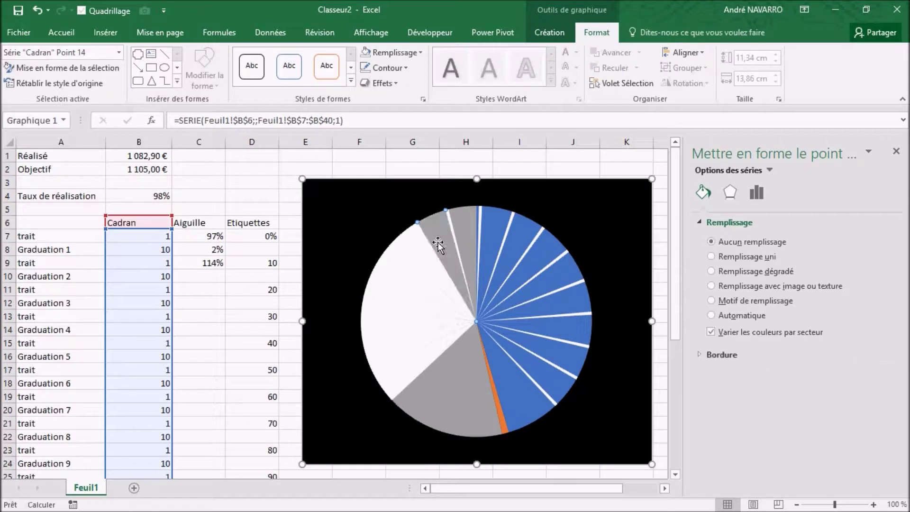
{"action": "key", "text": "alt+u"}
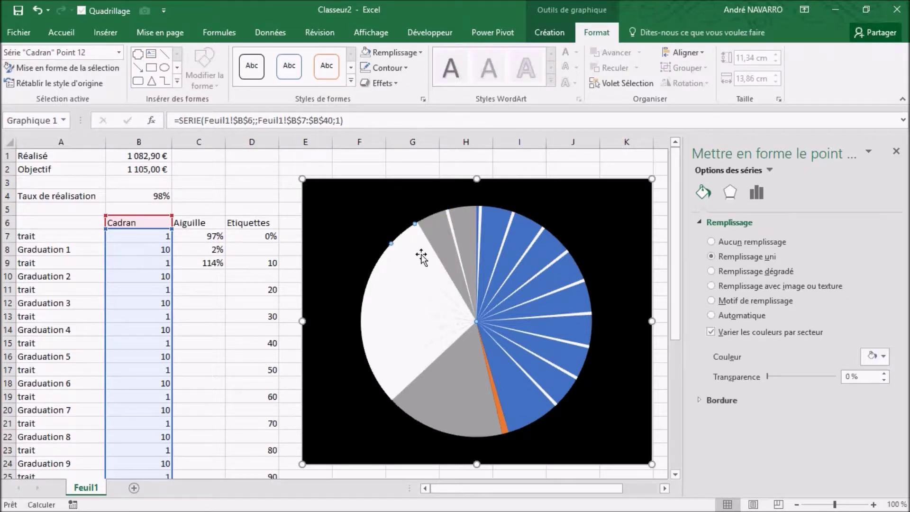
{"action": "key", "text": "alt+n"}
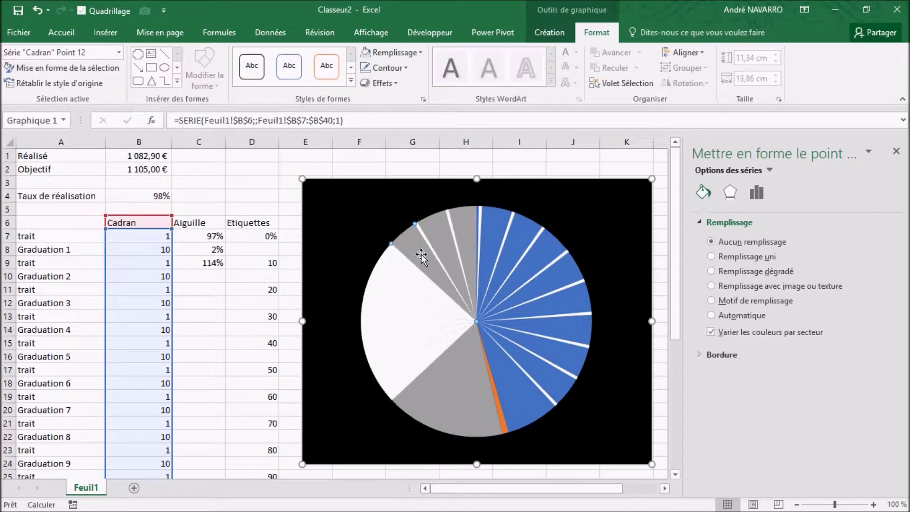
{"action": "left_click", "coordinate": [401, 273]}
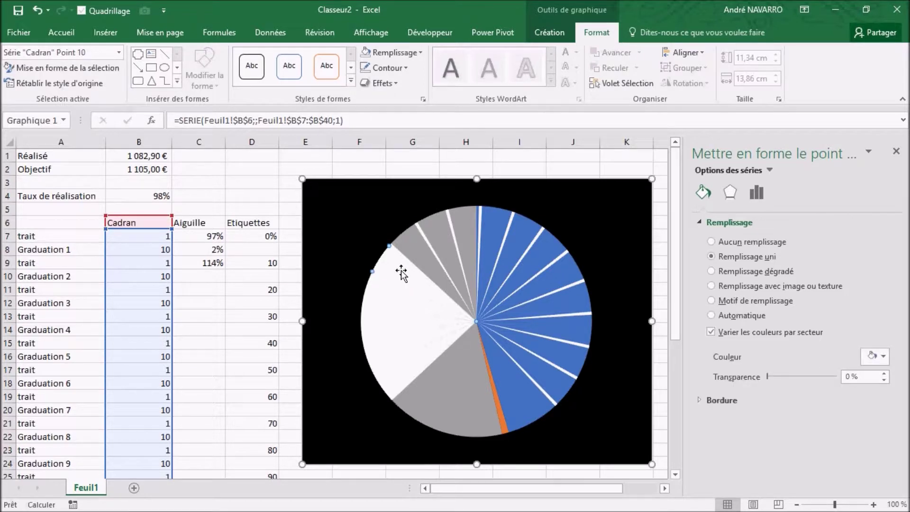
{"action": "key", "text": "alt+n"}
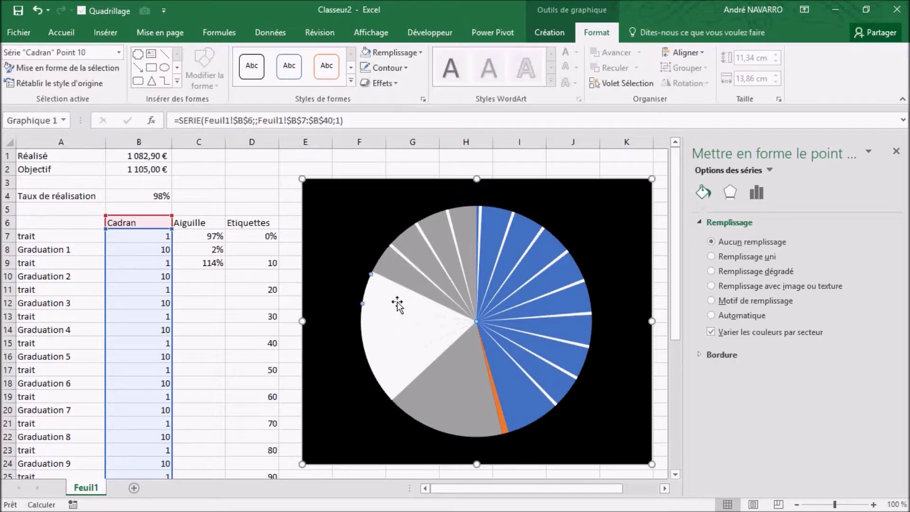
{"action": "left_click", "coordinate": [397, 305]}
{"action": "key", "text": "alt+n"}
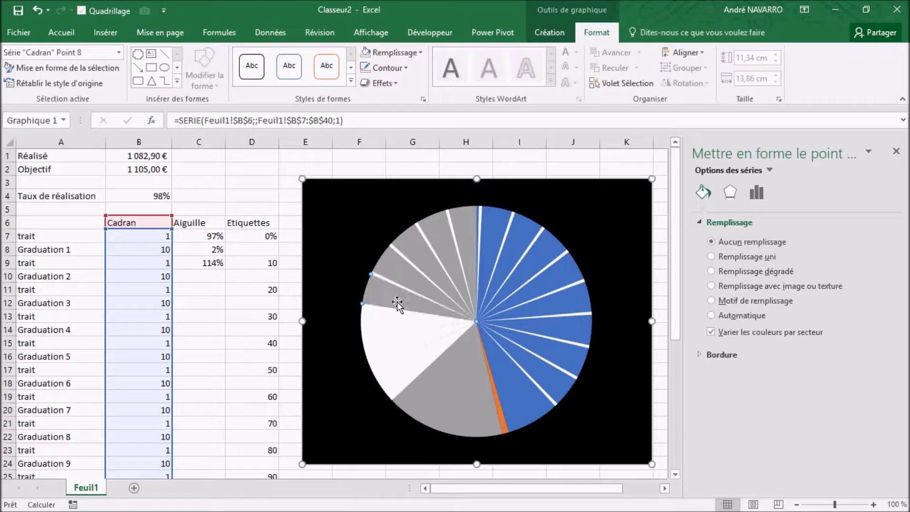
{"action": "left_click", "coordinate": [389, 326]}
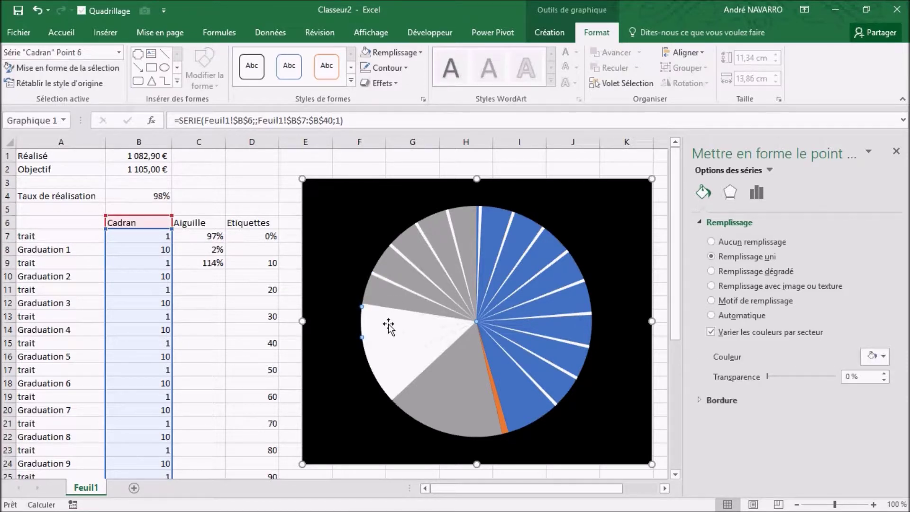
{"action": "key", "text": "alt+n"}
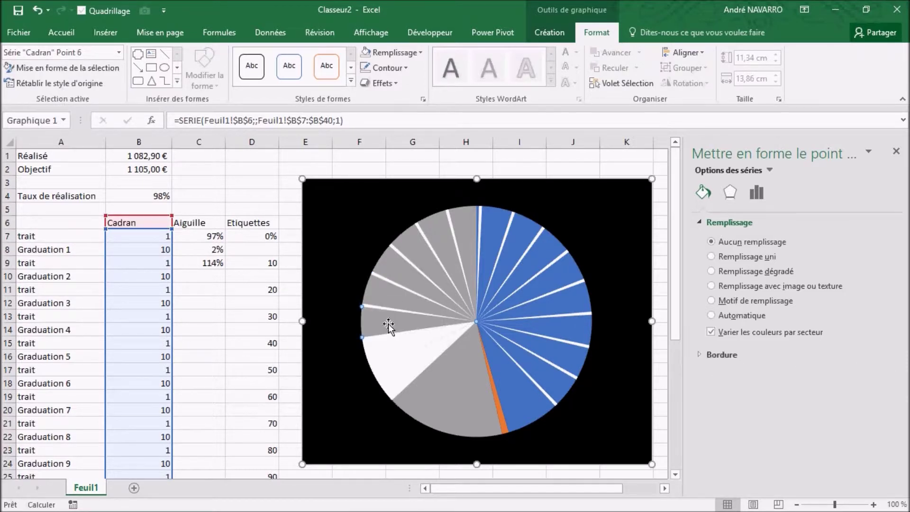
Remove the fill from the Cadran series' last wide graduation slices, Point 4 and Point 2
{"action": "left_click", "coordinate": [390, 348]}
{"action": "key", "text": "alt+n"}
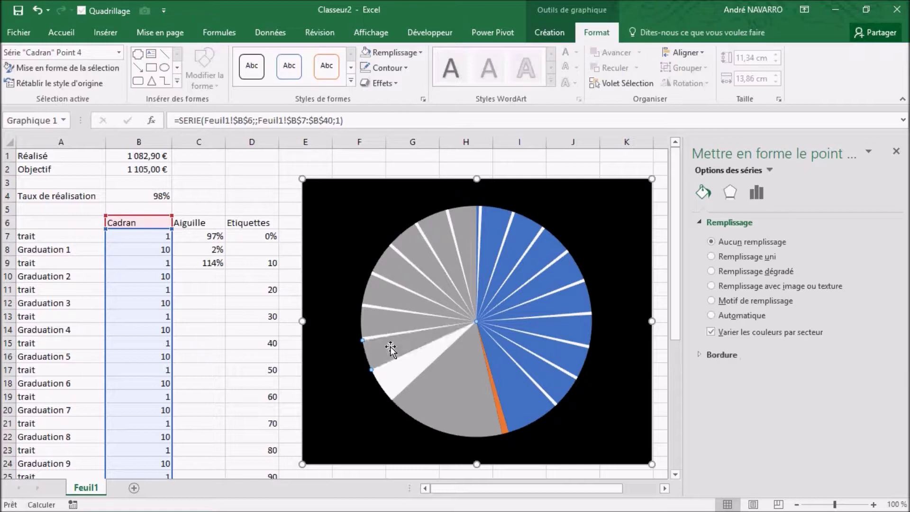
{"action": "left_click", "coordinate": [404, 373]}
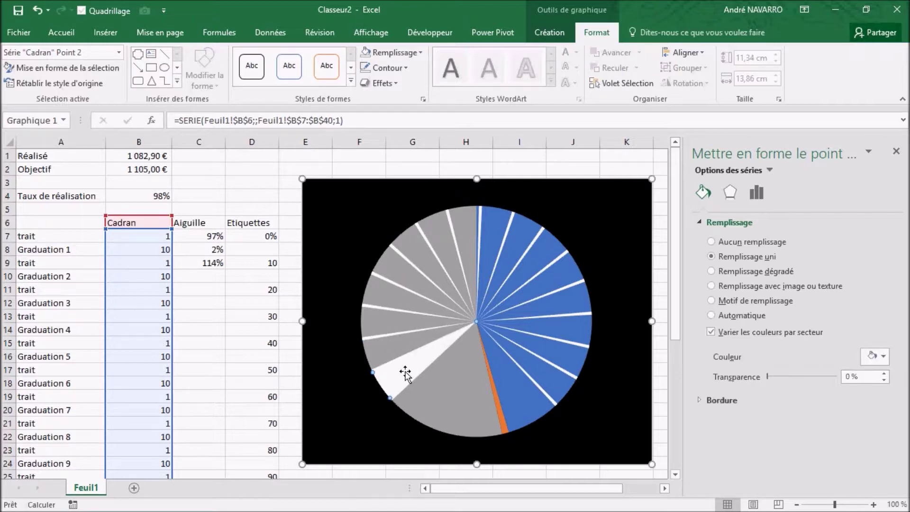
{"action": "key", "text": "alt+n"}
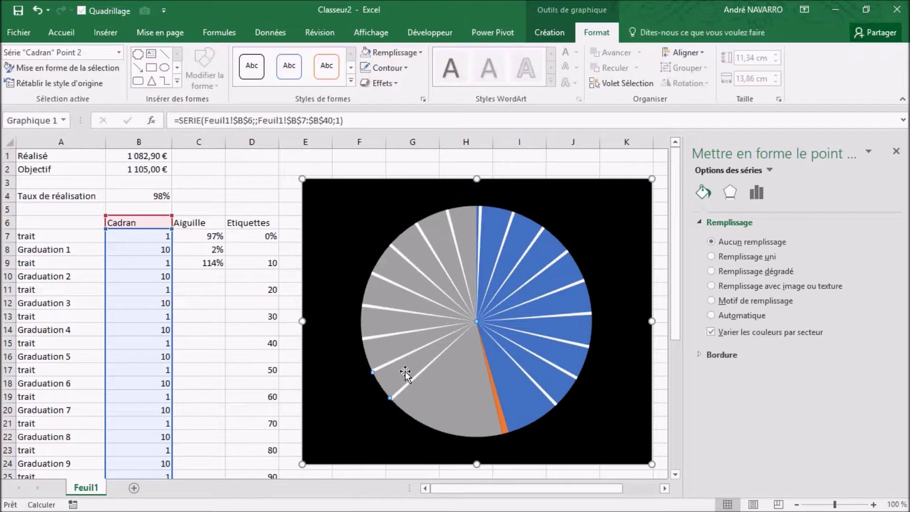
Set the explosion of the whole Cadran series to 400 %
{"action": "left_click", "coordinate": [757, 192]}
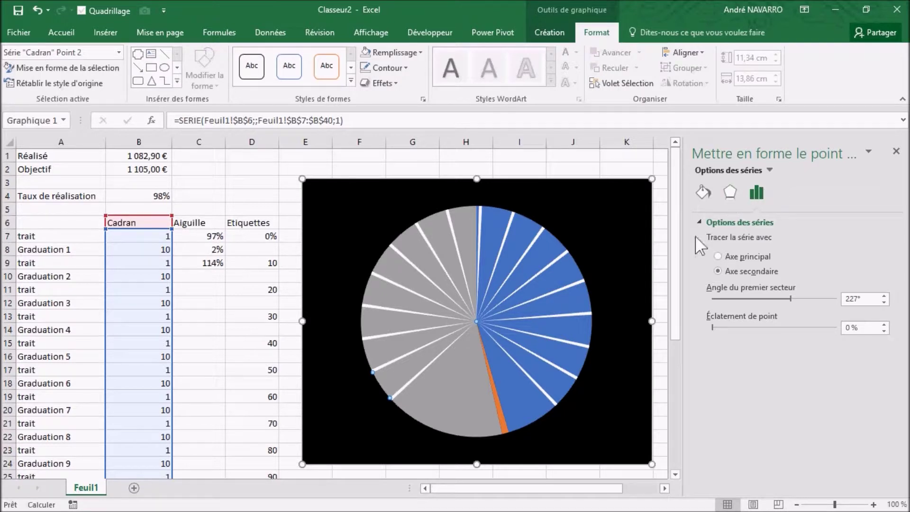
{"action": "left_click", "coordinate": [420, 377]}
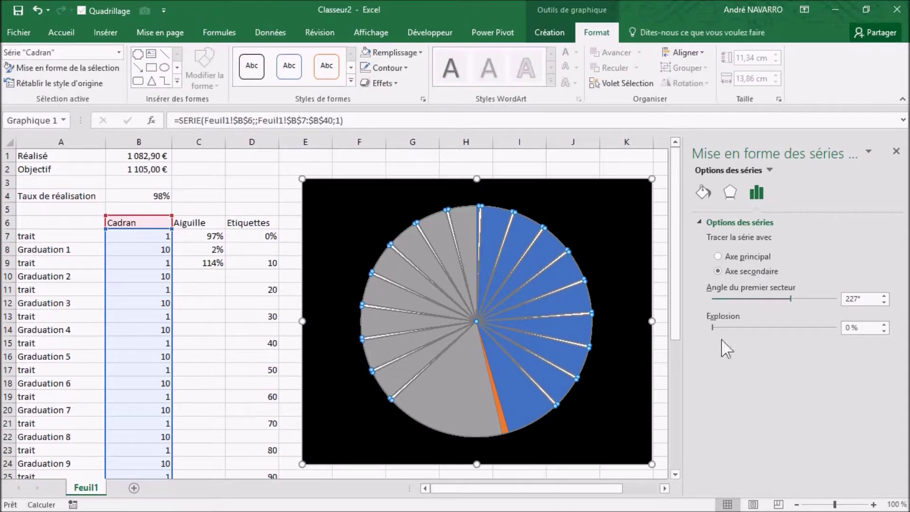
{"action": "left_click_drag", "start_coordinate": [711, 327], "coordinate": [860, 339]}
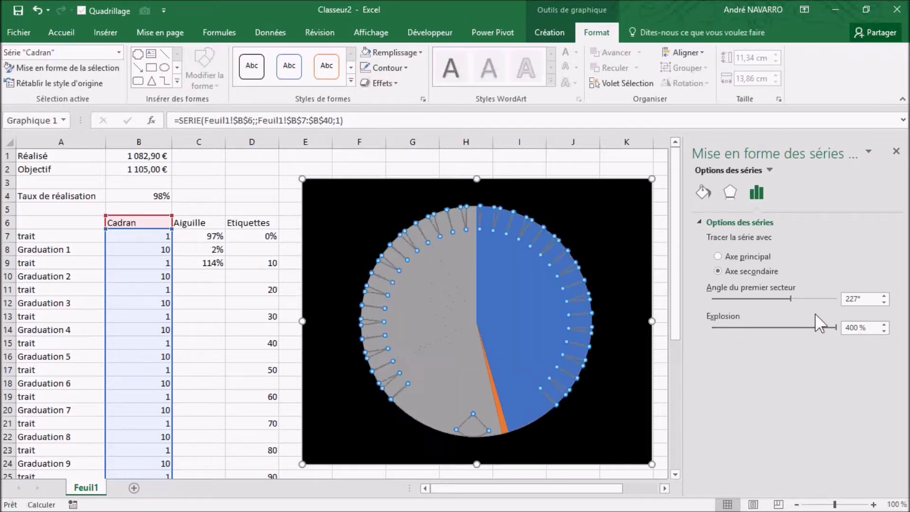
{"action": "left_click_drag", "start_coordinate": [834, 326], "coordinate": [860, 329]}
Add data labels to the Cadran series and turn off their Valeur content
{"action": "right_click", "coordinate": [573, 354]}
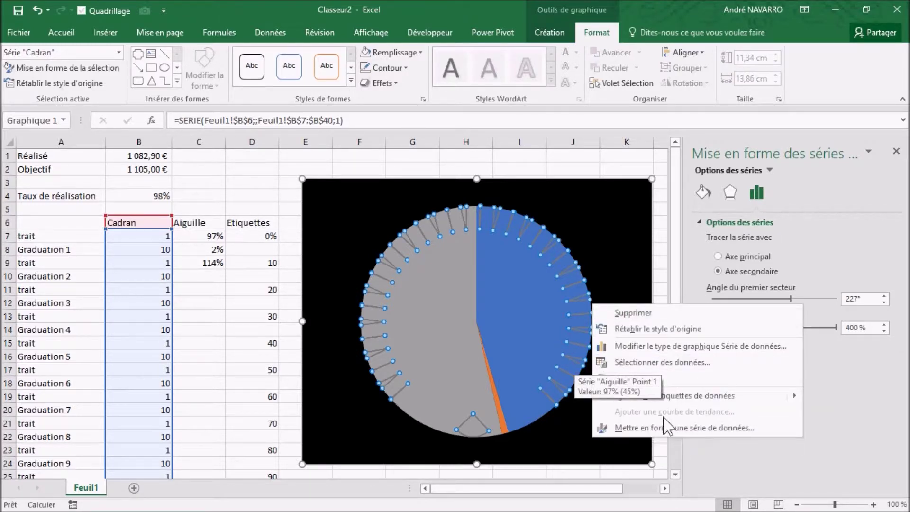
{"action": "key", "text": "Escape"}
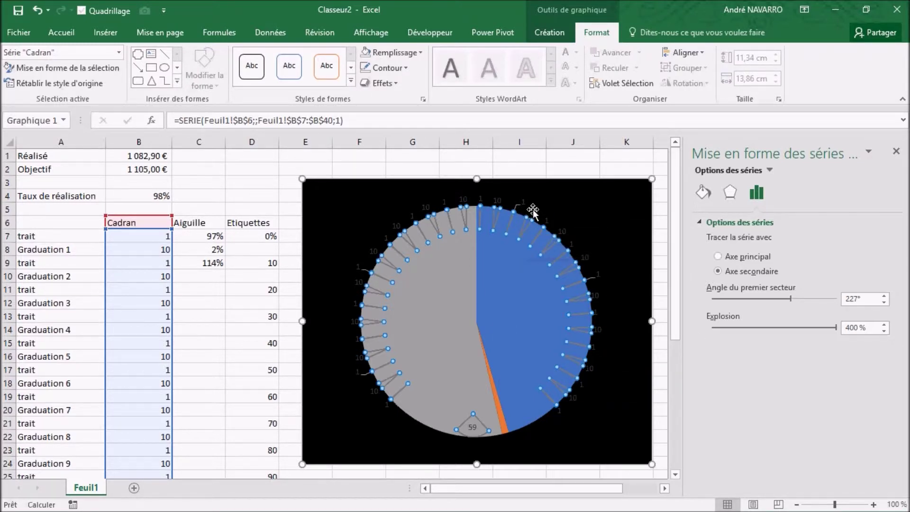
{"action": "left_click", "coordinate": [545, 221]}
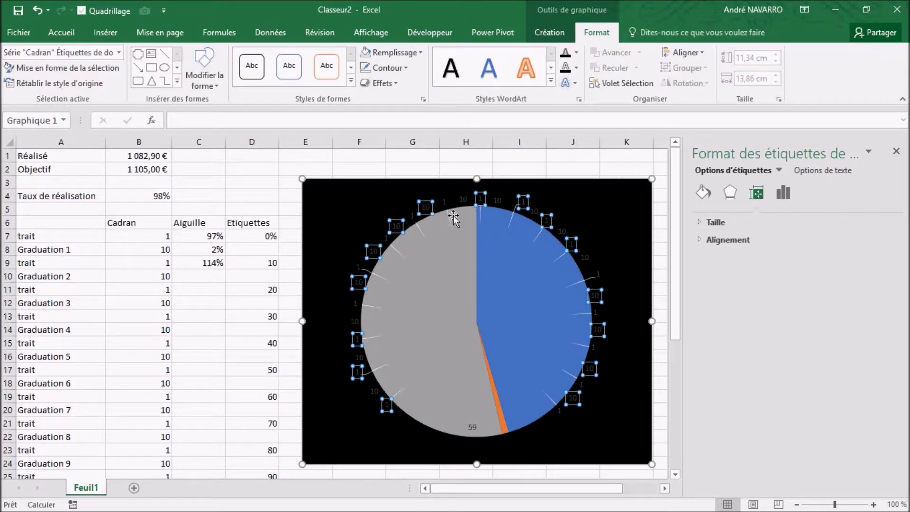
{"action": "left_click", "coordinate": [783, 192]}
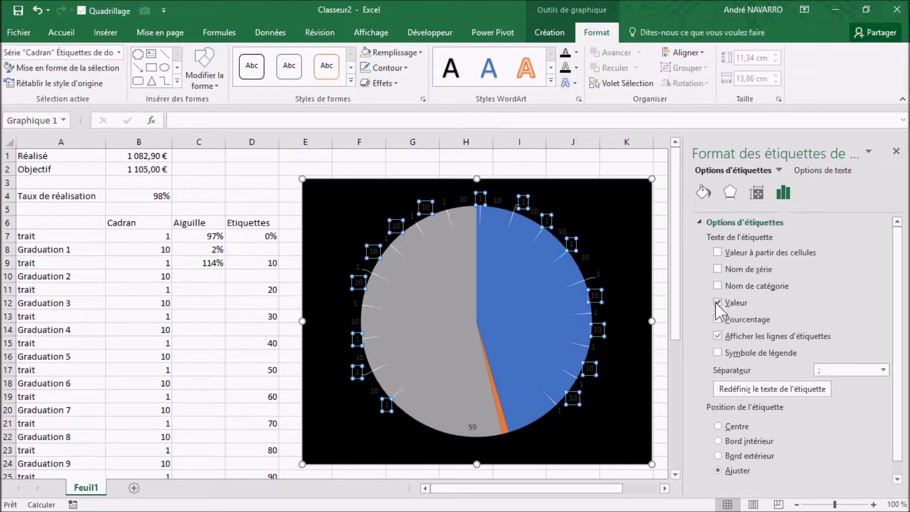
{"action": "left_click", "coordinate": [716, 302]}
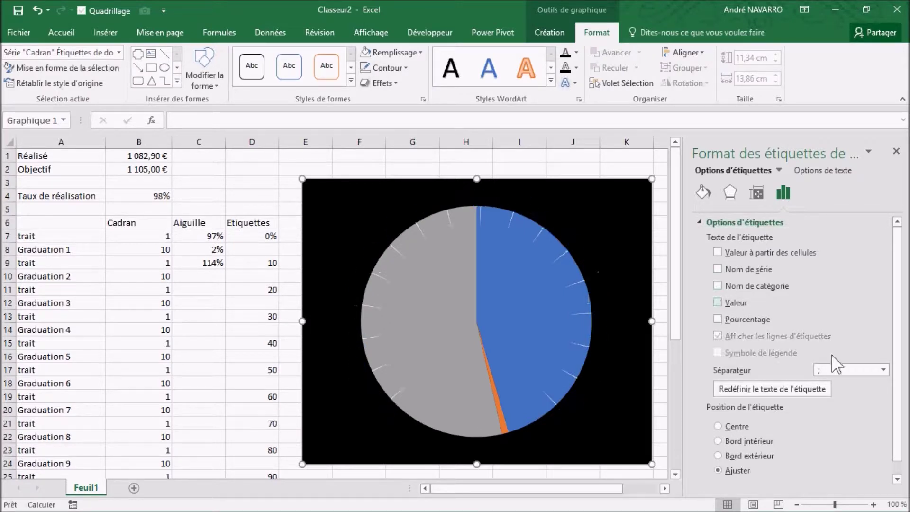
Take the Cadran data labels' text from the Etiquettes cells D7:D40
{"action": "left_click", "coordinate": [717, 252]}
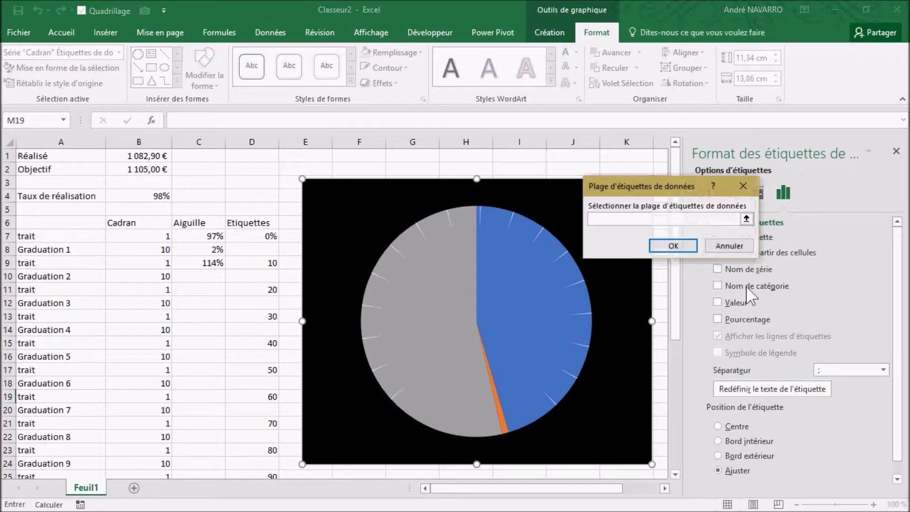
{"action": "left_click_drag", "start_coordinate": [249, 233], "coordinate": [236, 450]}
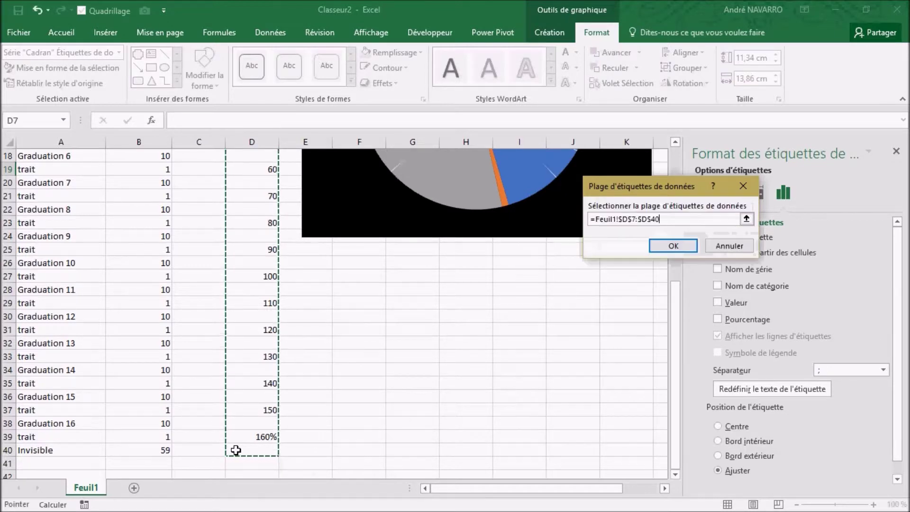
{"action": "left_click", "coordinate": [682, 245]}
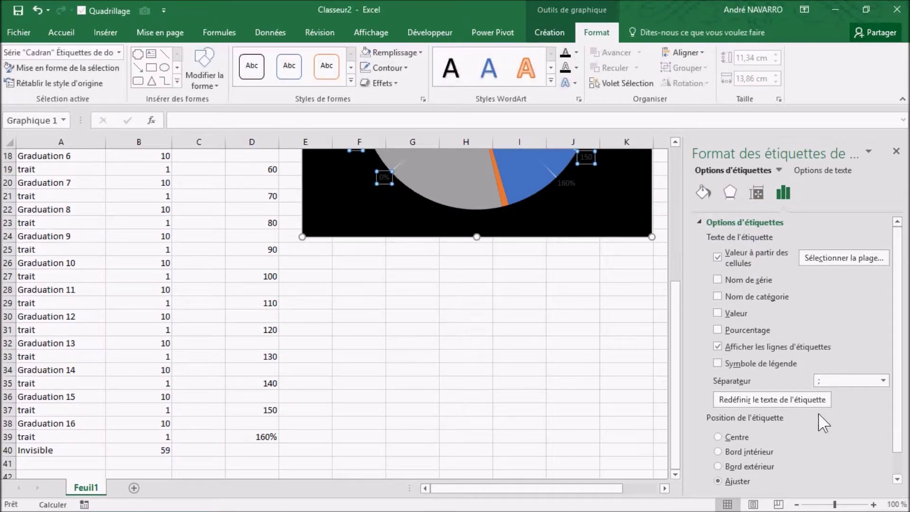
Set the font colour of the Cadran data labels to white
{"action": "scroll", "coordinate": [493, 332], "scroll_direction": "up", "scroll_amount": 6}
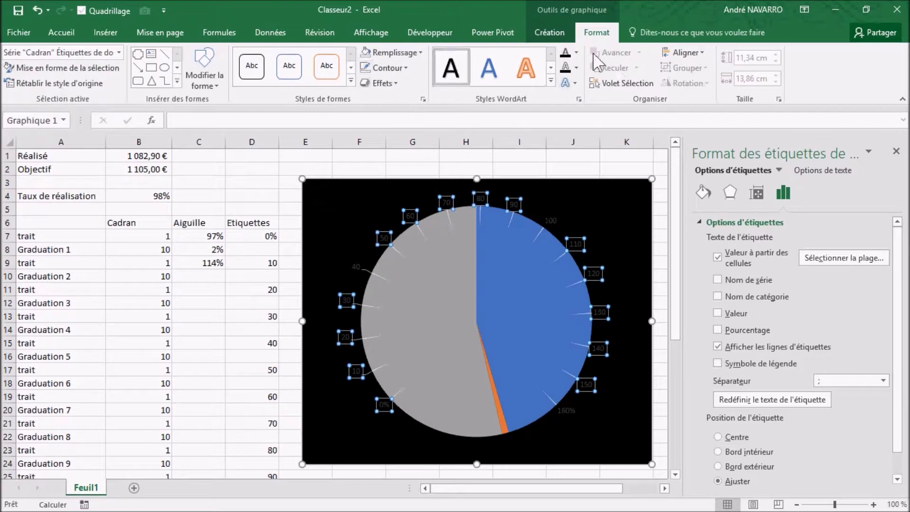
{"action": "left_click", "coordinate": [61, 33]}
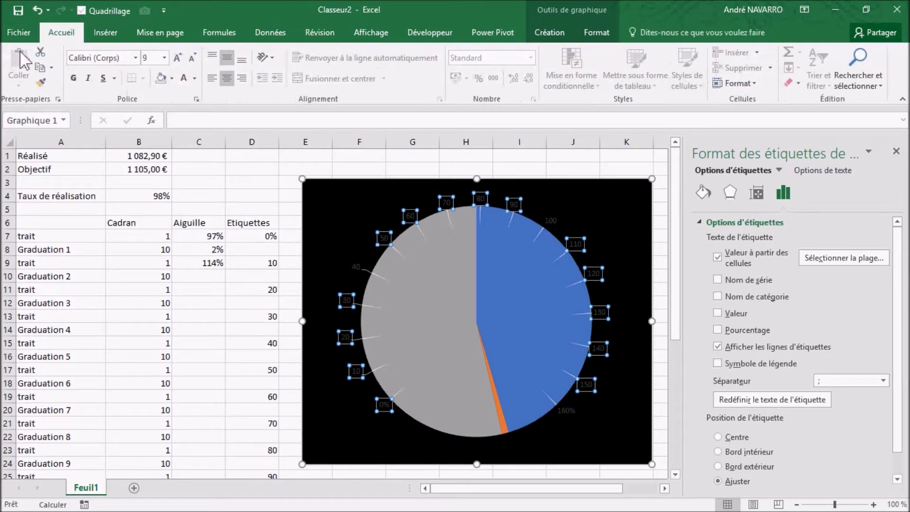
{"action": "left_click", "coordinate": [184, 78]}
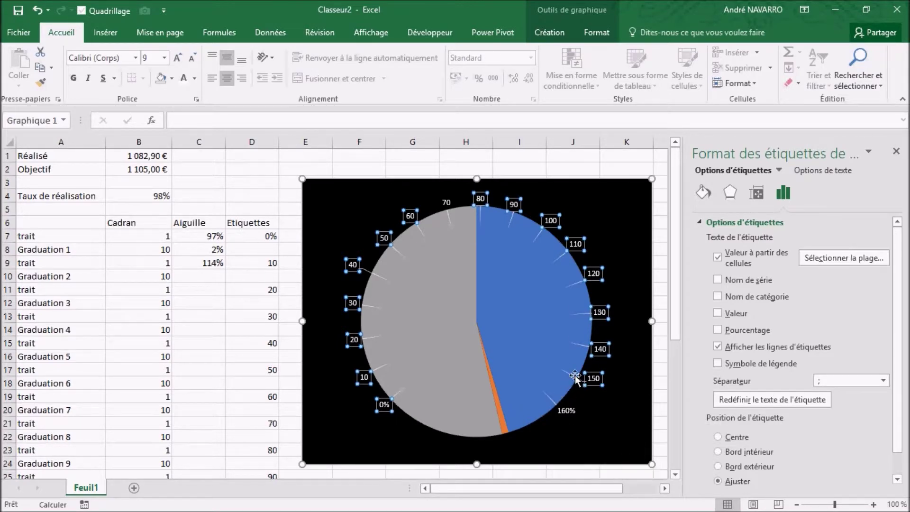
Set the Aiguille series' first slice angle to 227°, matching the Cadran series
{"action": "left_click", "coordinate": [567, 423]}
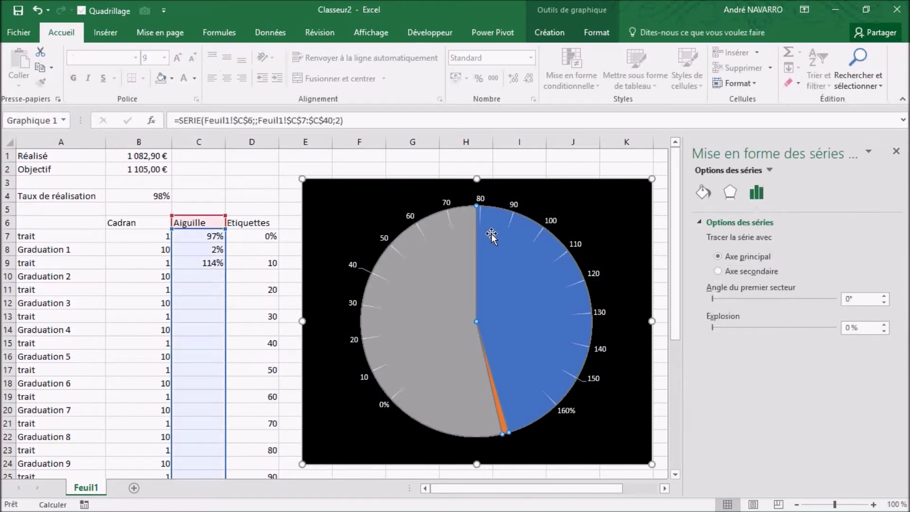
{"action": "left_click", "coordinate": [480, 216]}
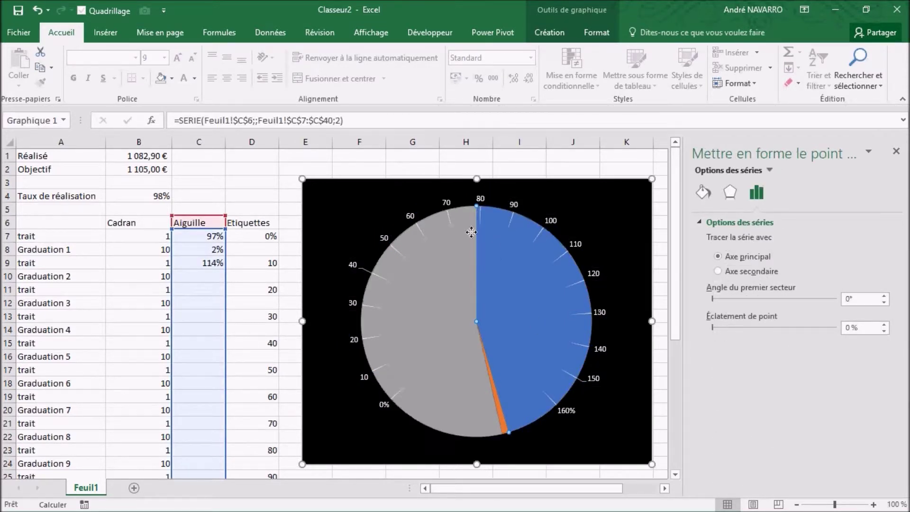
{"action": "left_click", "coordinate": [769, 169]}
{"action": "left_click", "coordinate": [793, 232]}
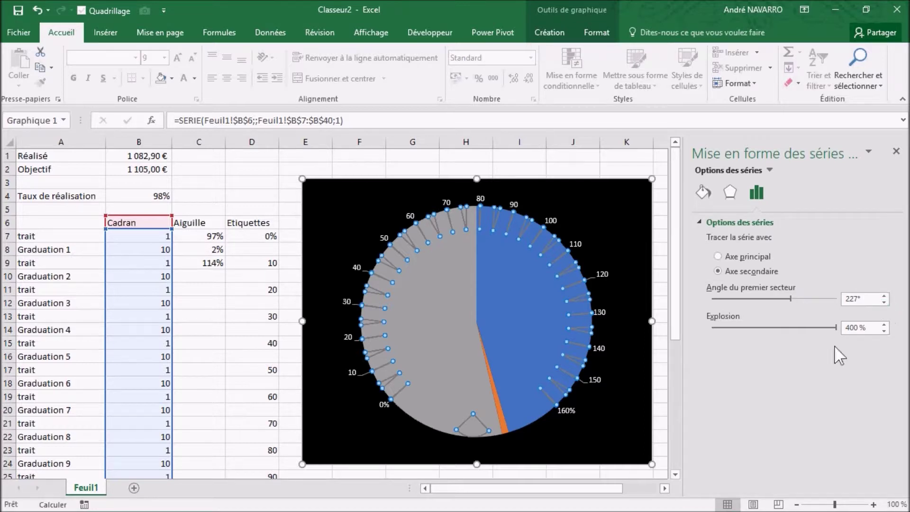
{"action": "left_click", "coordinate": [496, 276]}
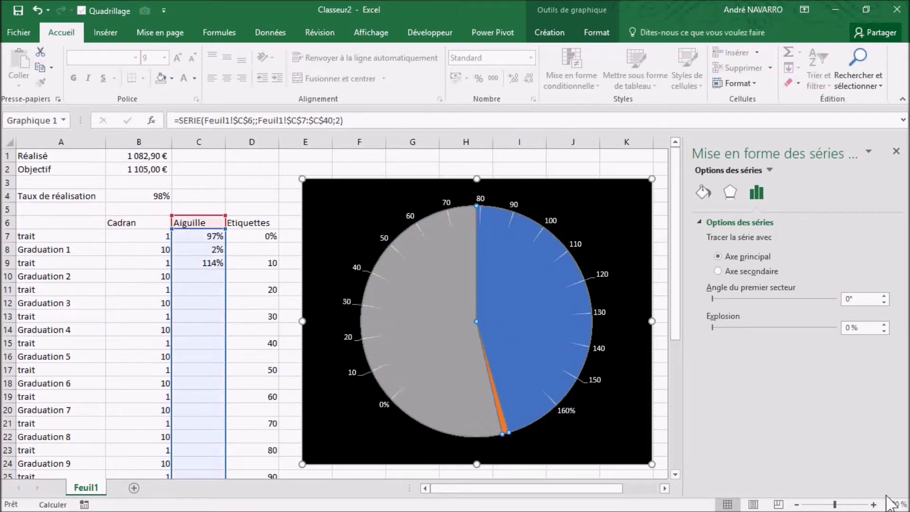
{"action": "left_click_drag", "start_coordinate": [865, 299], "coordinate": [828, 296]}
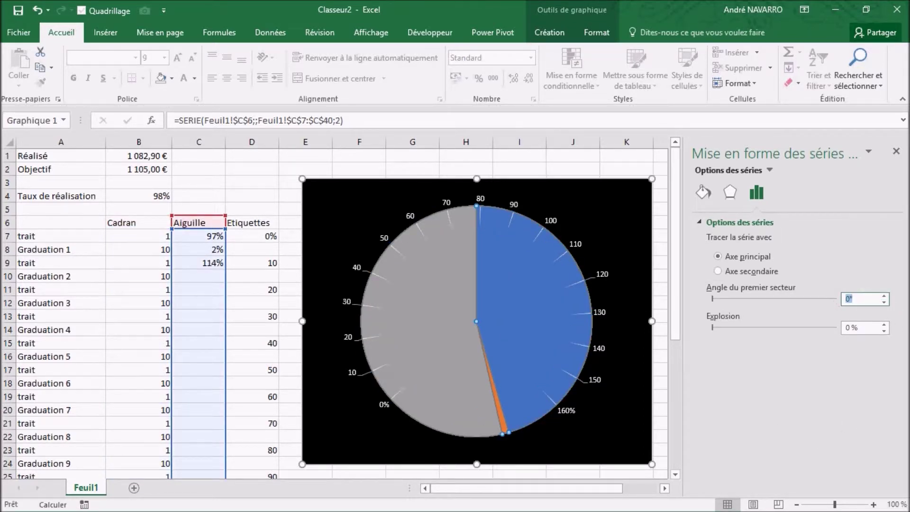
{"action": "key", "text": "Return"}
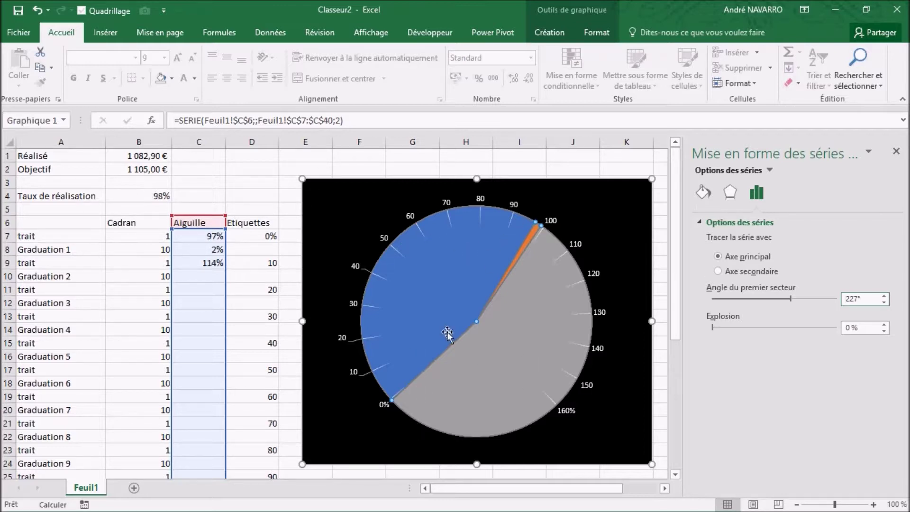
Set the large blue slice of the Aiguille series (Point 1) to no fill and no outline
{"action": "left_click", "coordinate": [444, 279]}
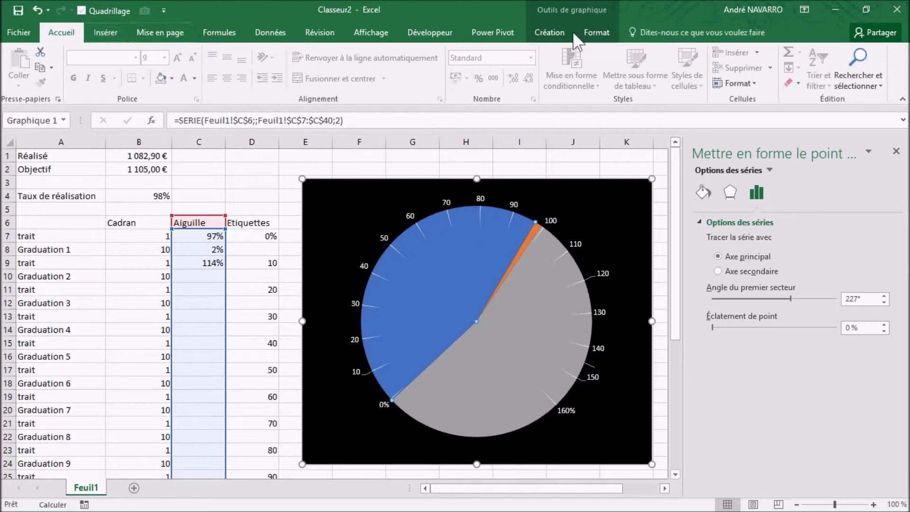
{"action": "left_click", "coordinate": [598, 32]}
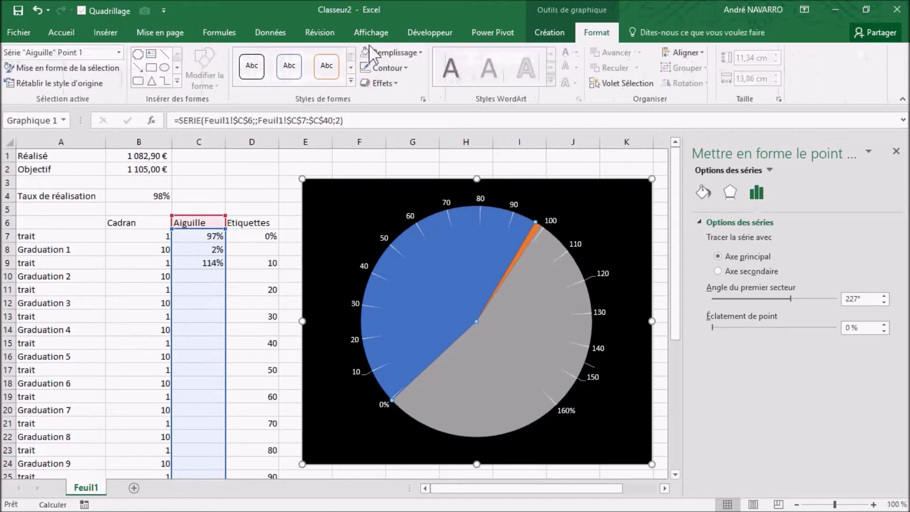
{"action": "left_click", "coordinate": [402, 53]}
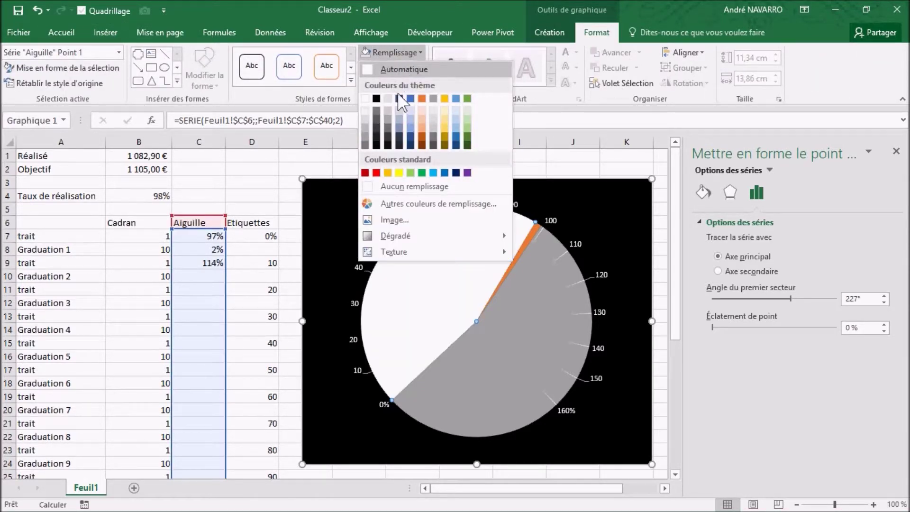
{"action": "left_click", "coordinate": [383, 187]}
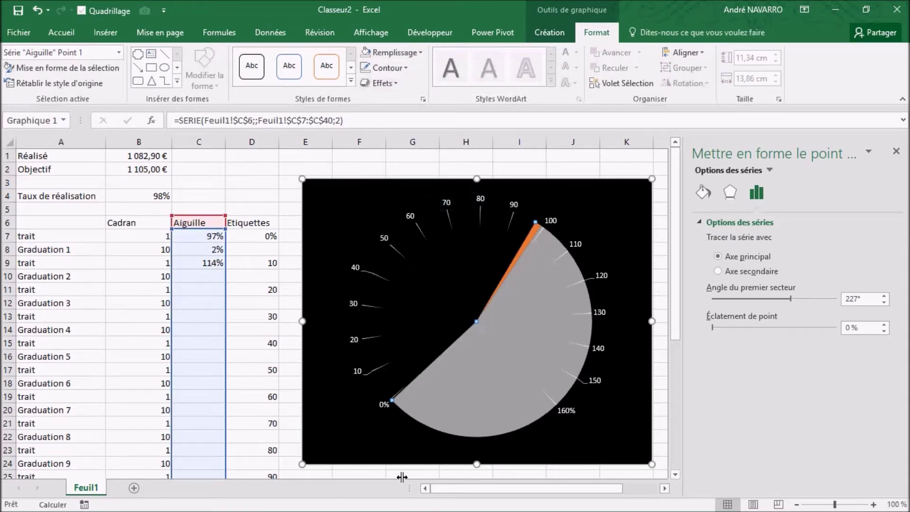
{"action": "left_click", "coordinate": [385, 68]}
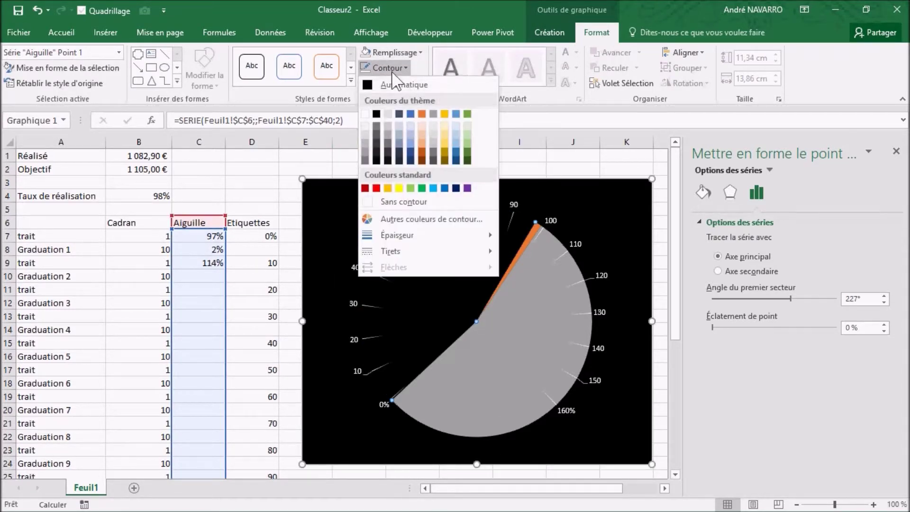
{"action": "left_click", "coordinate": [401, 202]}
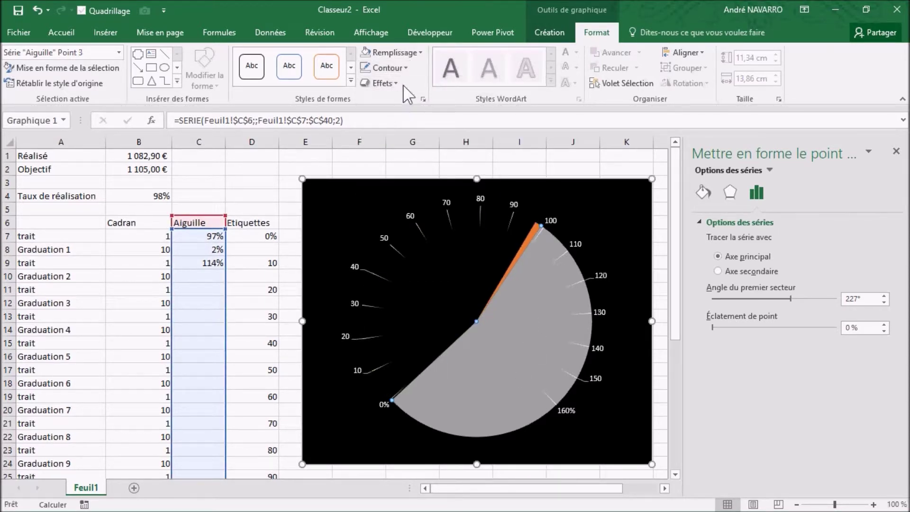
Set the large grey slice of the Aiguille series (Point 3) to no fill and no outline
{"action": "left_click", "coordinate": [390, 52]}
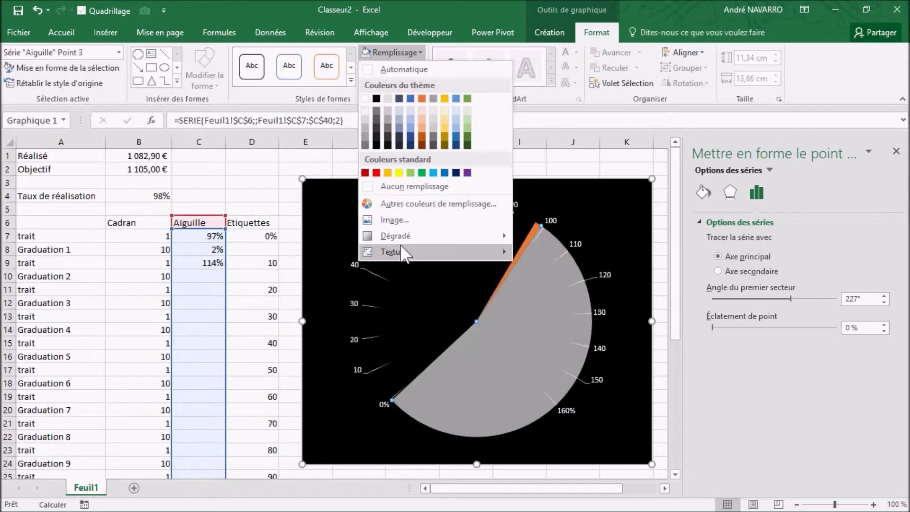
{"action": "left_click", "coordinate": [400, 186]}
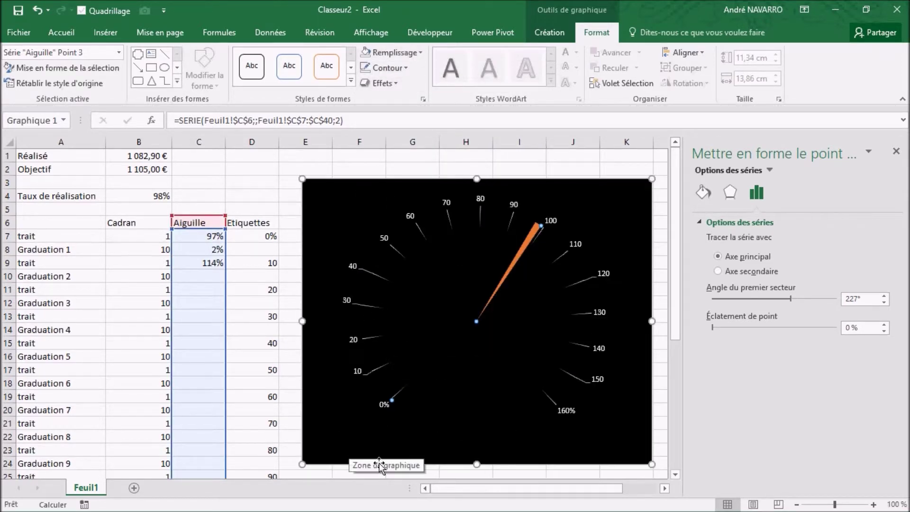
{"action": "left_click", "coordinate": [381, 68]}
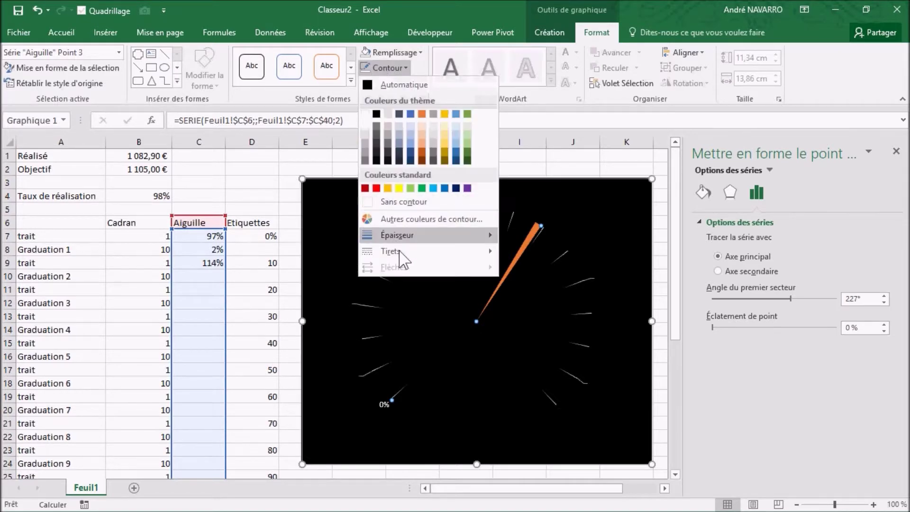
{"action": "left_click", "coordinate": [410, 203]}
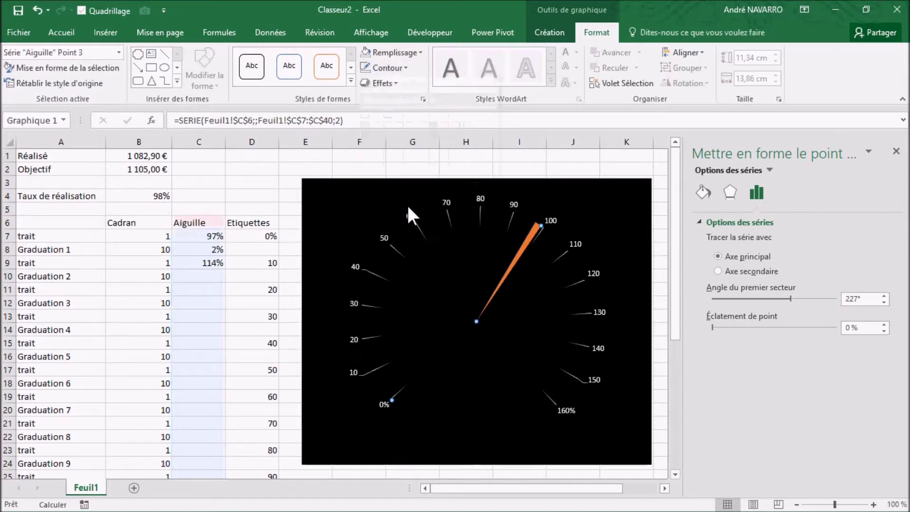
Pull the orange needle slice of the Aiguille series (Point 2) outward to a 5 % point explosion
{"action": "left_click", "coordinate": [524, 246]}
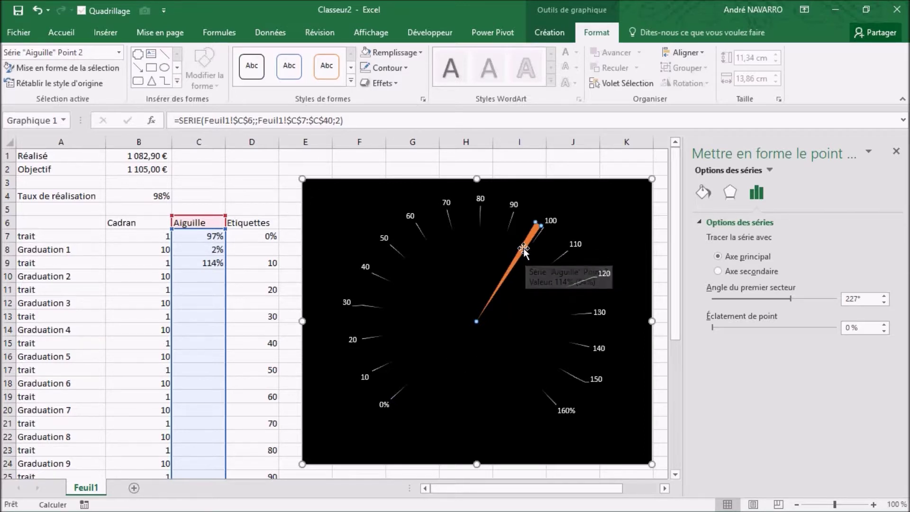
{"action": "left_click_drag", "start_coordinate": [527, 243], "coordinate": [479, 380]}
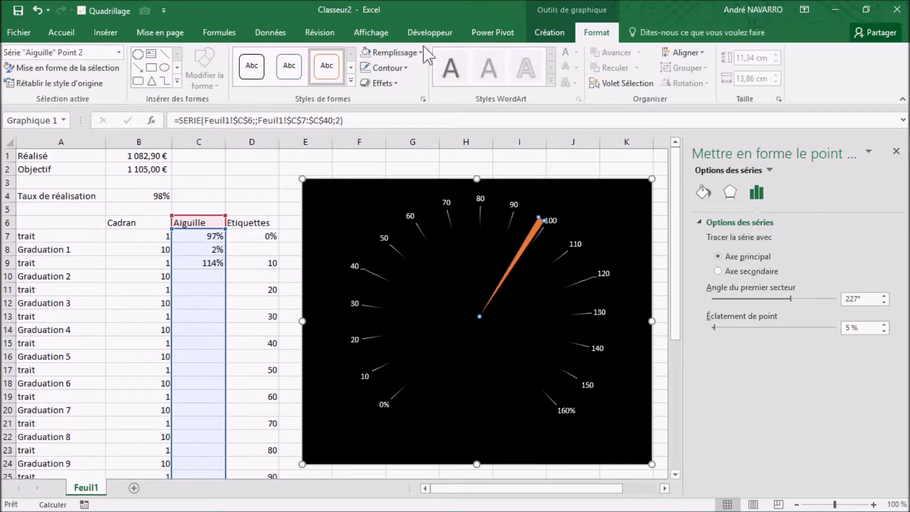
Fill the needle slice of the Aiguille series (Point 2) with red
{"action": "left_click", "coordinate": [393, 54]}
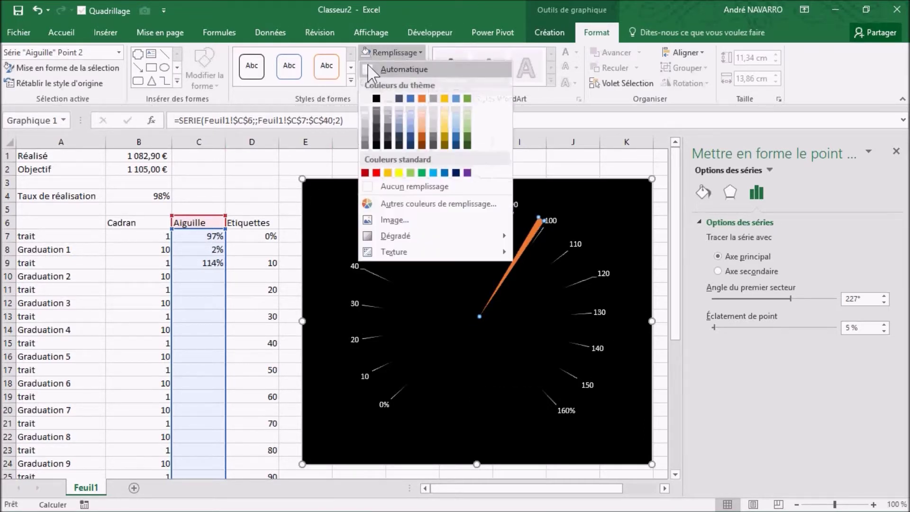
{"action": "key", "text": "Escape"}
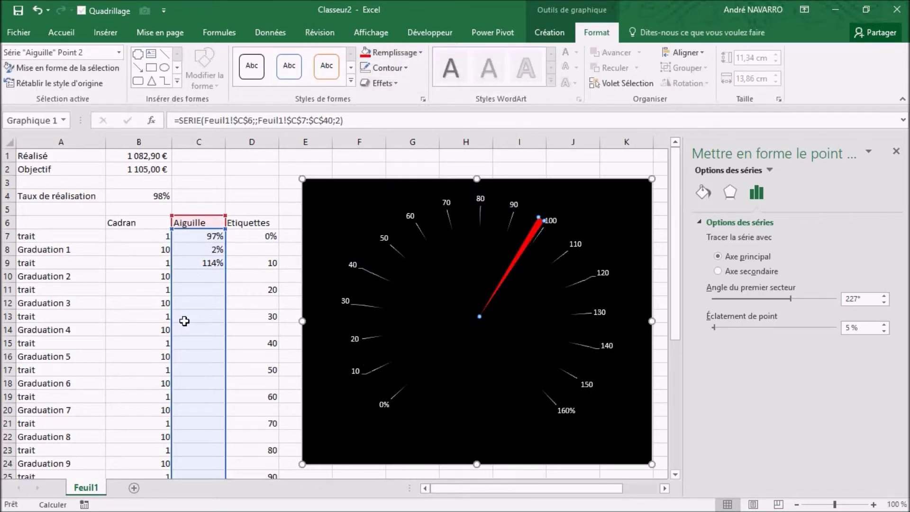
Narrow the needle by setting the Aiguille value in C8 to 1,5 %
{"action": "left_click", "coordinate": [193, 252]}
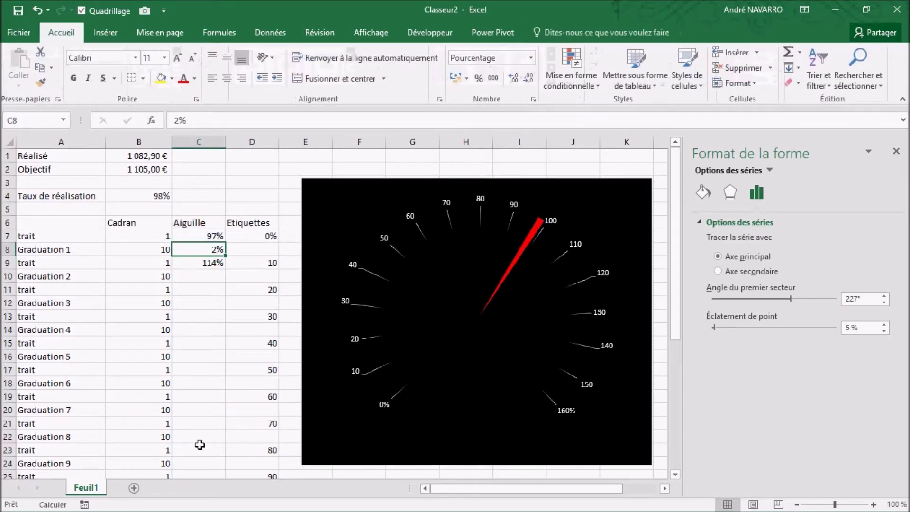
{"action": "type", "text": "1,5"}
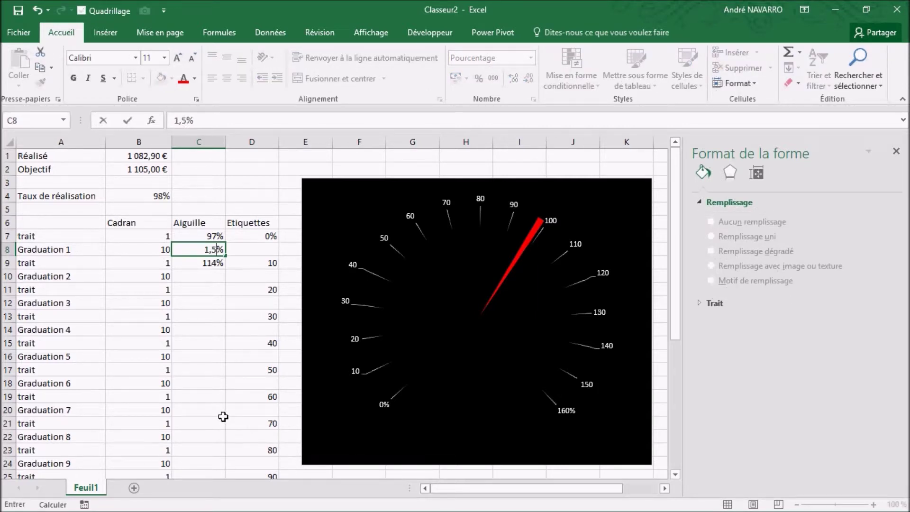
{"action": "key", "text": "Return"}
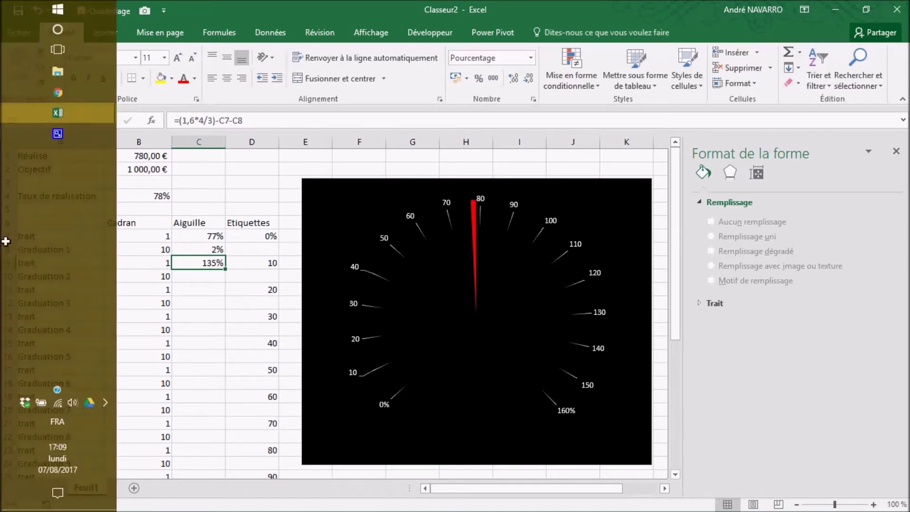
Set the needle thickness value in C8 to 1 %
{"action": "left_click", "coordinate": [205, 249]}
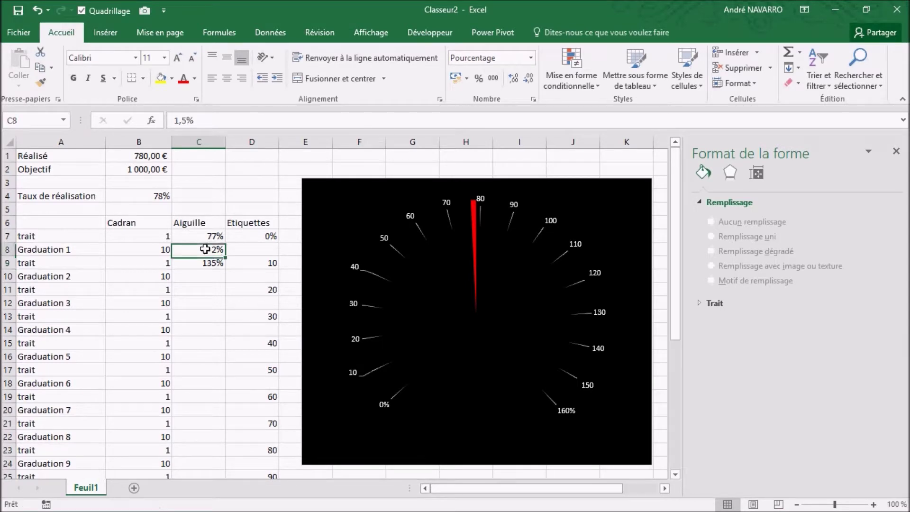
{"action": "type", "text": "1"}
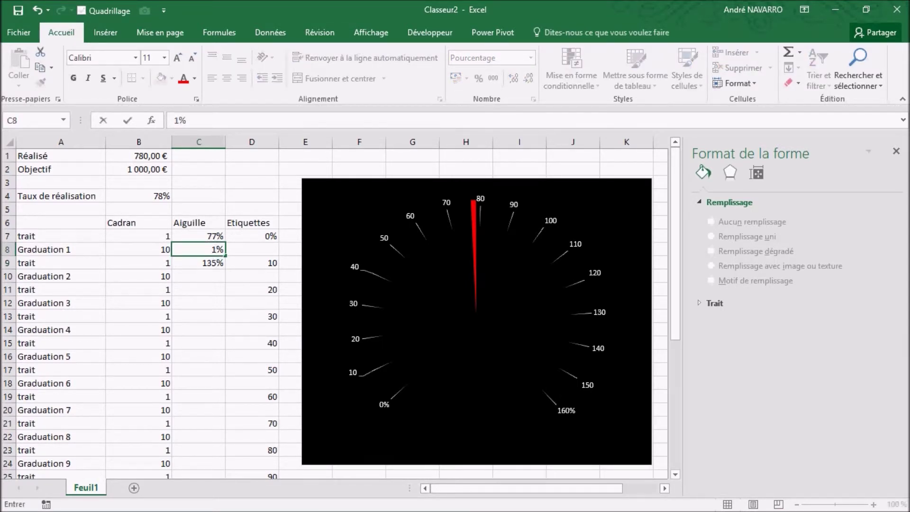
{"action": "key", "text": "Return"}
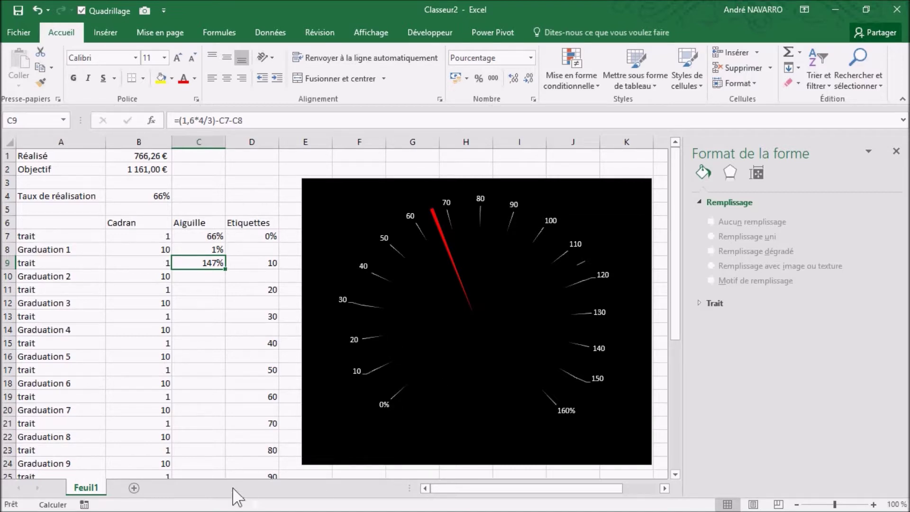
Draw a circle about 5,08 cm in diameter centred on the needle's base in the middle of the dial
{"action": "left_click", "coordinate": [105, 32]}
{"action": "left_click", "coordinate": [170, 76]}
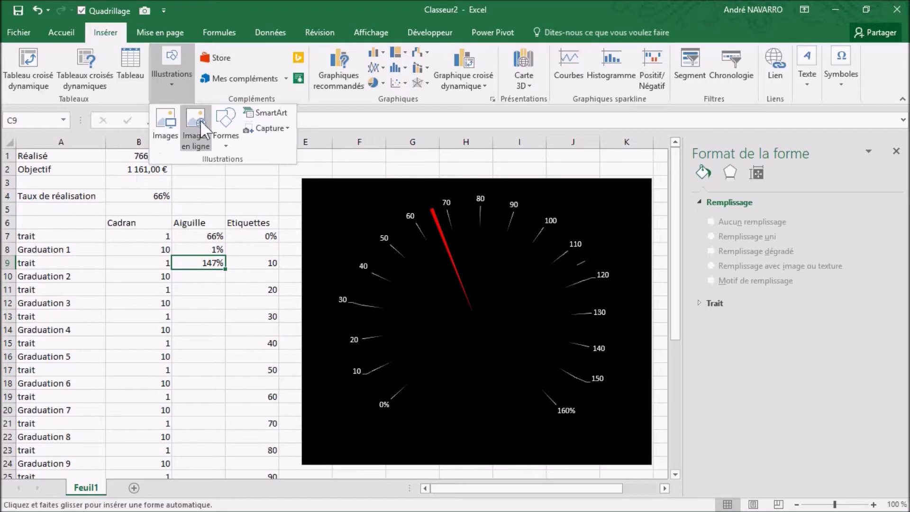
{"action": "left_click", "coordinate": [221, 119]}
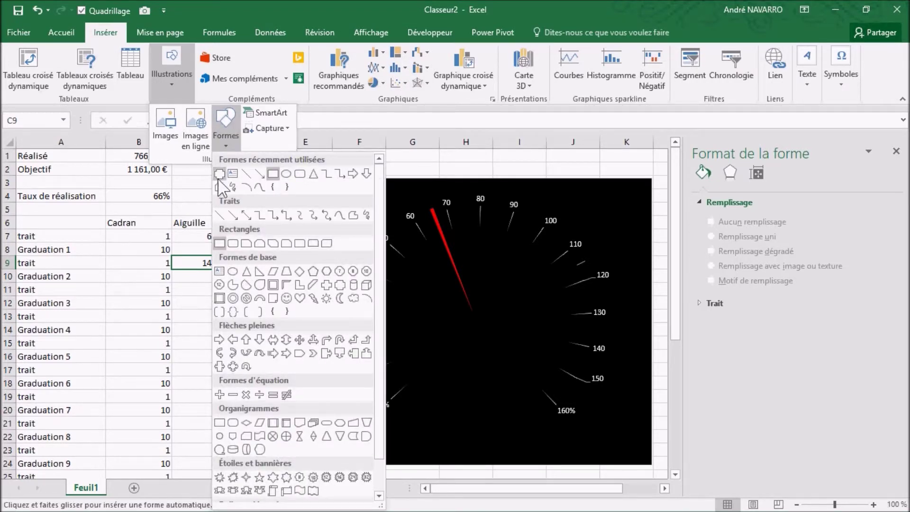
{"action": "left_click", "coordinate": [286, 174]}
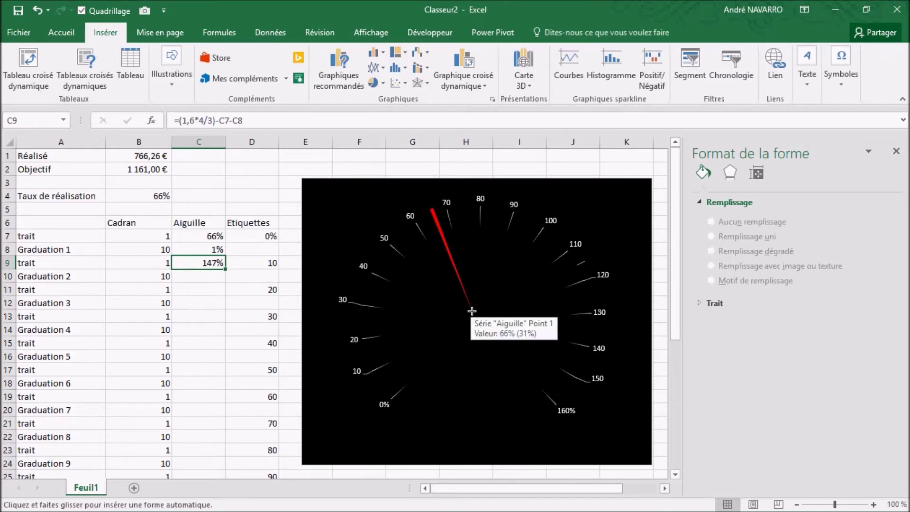
{"action": "left_click_drag", "start_coordinate": [472, 310], "coordinate": [535, 359]}
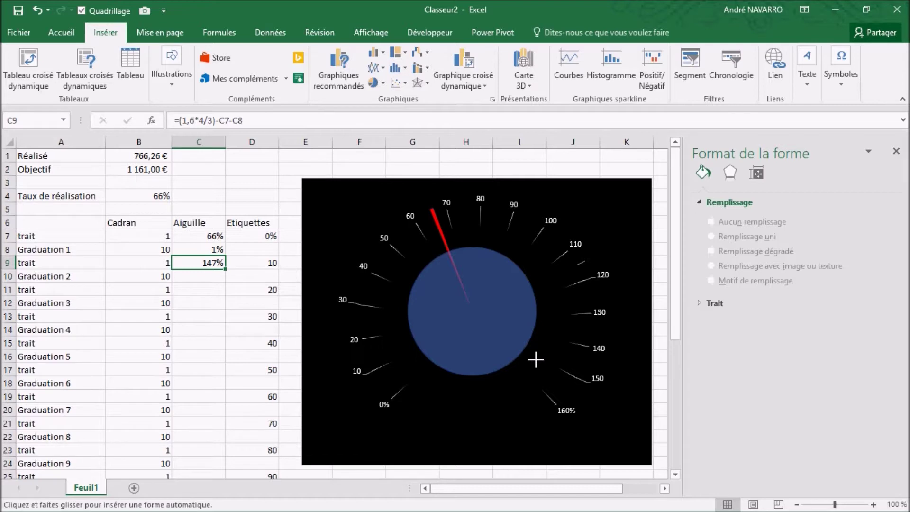
{"action": "left_click_drag", "start_coordinate": [535, 360], "coordinate": [536, 360]}
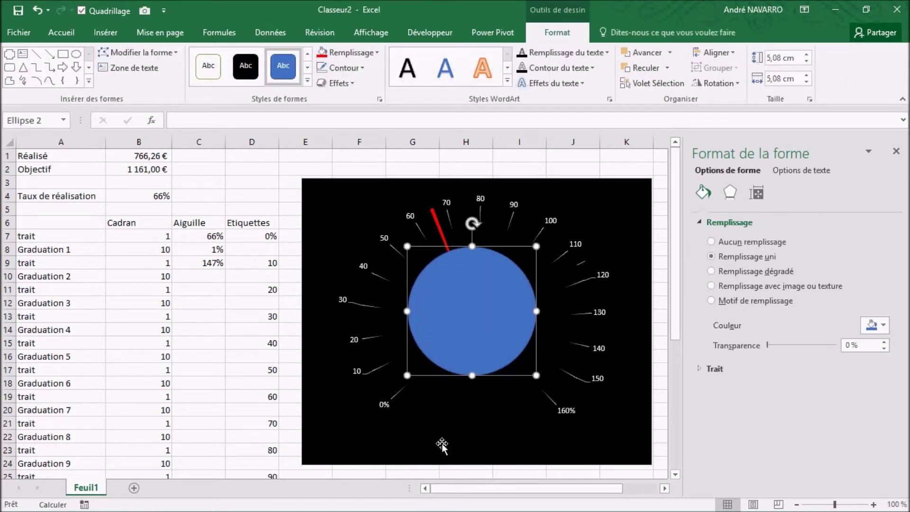
Give the circle over the dial a black fill and no outline
{"action": "left_click", "coordinate": [339, 54]}
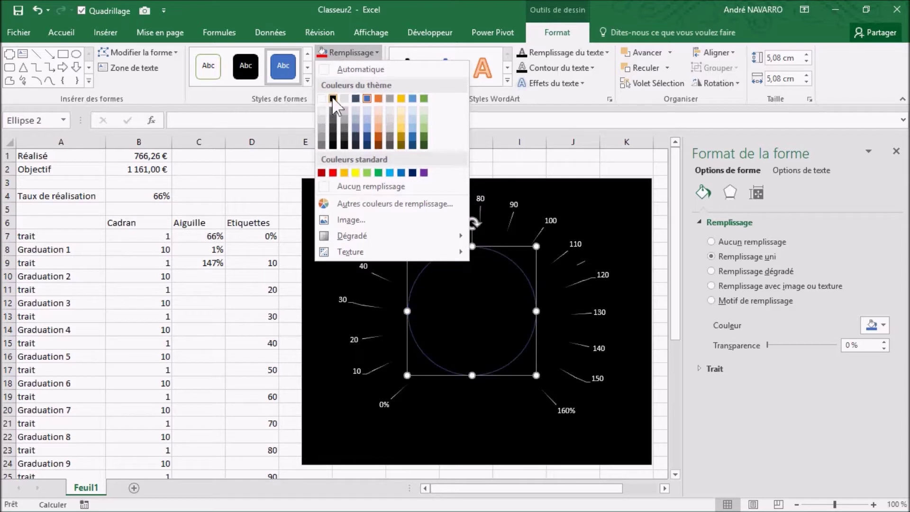
{"action": "left_click", "coordinate": [332, 96]}
{"action": "left_click", "coordinate": [339, 68]}
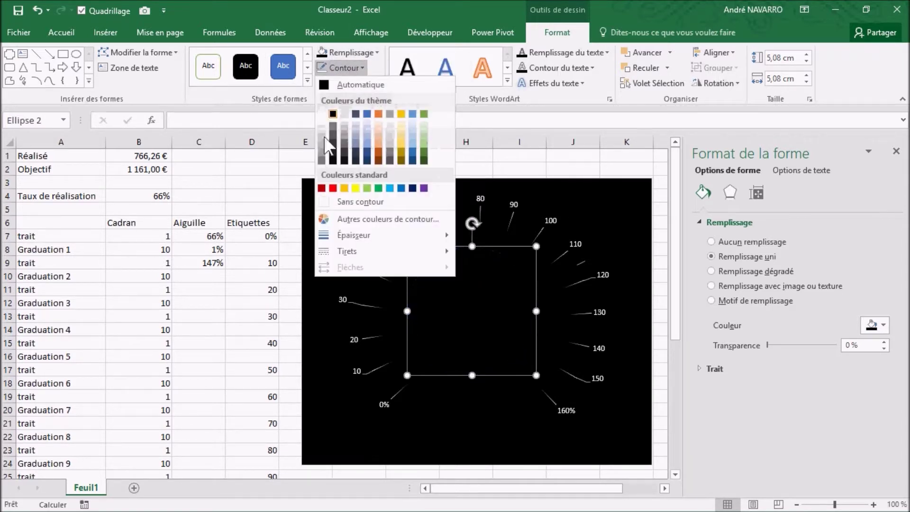
{"action": "left_click", "coordinate": [357, 201]}
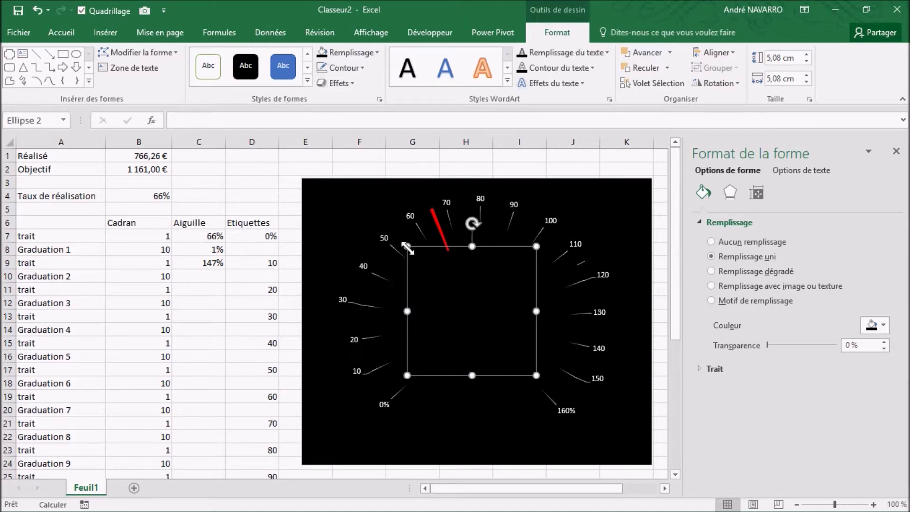
Try smaller diameters of about 3,97 cm and 4,82 cm for the black circle, and restore it to 5,08 cm
{"action": "left_click_drag", "start_coordinate": [406, 246], "coordinate": [421, 260]}
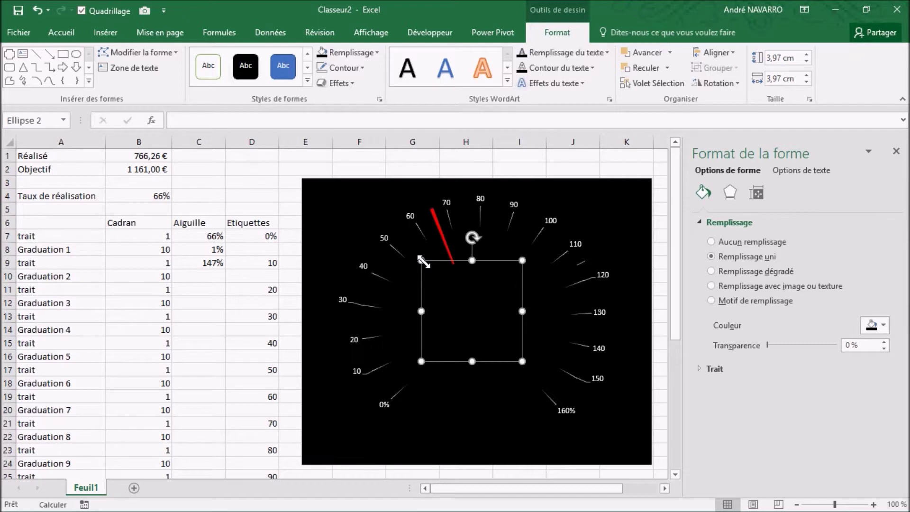
{"action": "left_click_drag", "start_coordinate": [421, 260], "coordinate": [410, 250]}
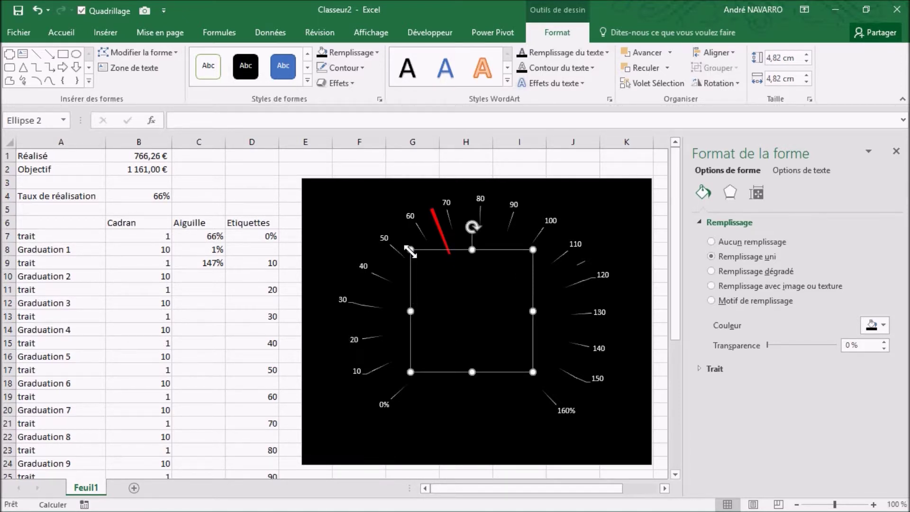
{"action": "left_click_drag", "start_coordinate": [410, 251], "coordinate": [406, 246]}
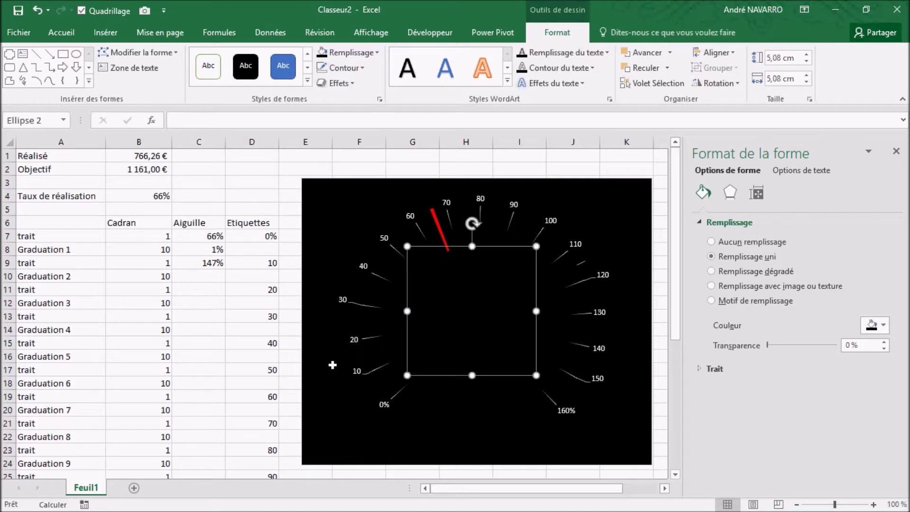
Align the black circle and the chart with each other, centred horizontally and in the middle vertically
{"action": "left_click", "coordinate": [322, 190]}
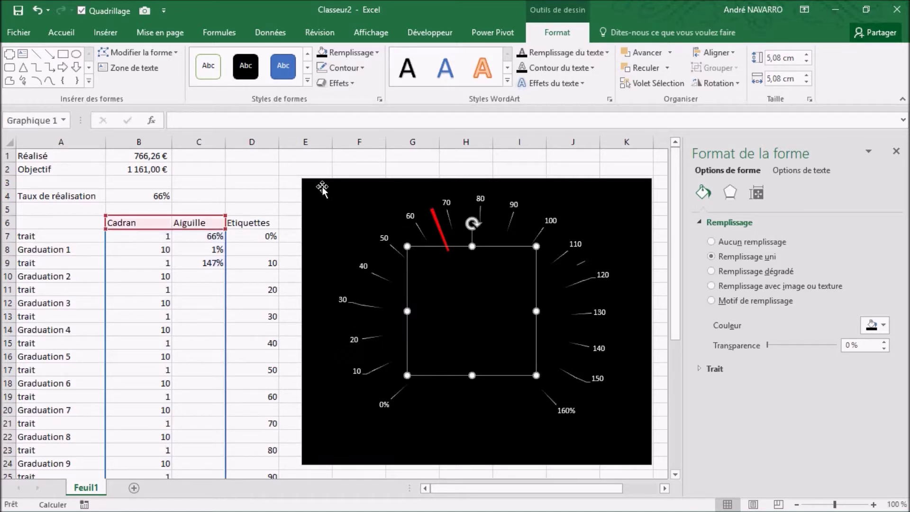
{"action": "left_click", "coordinate": [472, 296]}
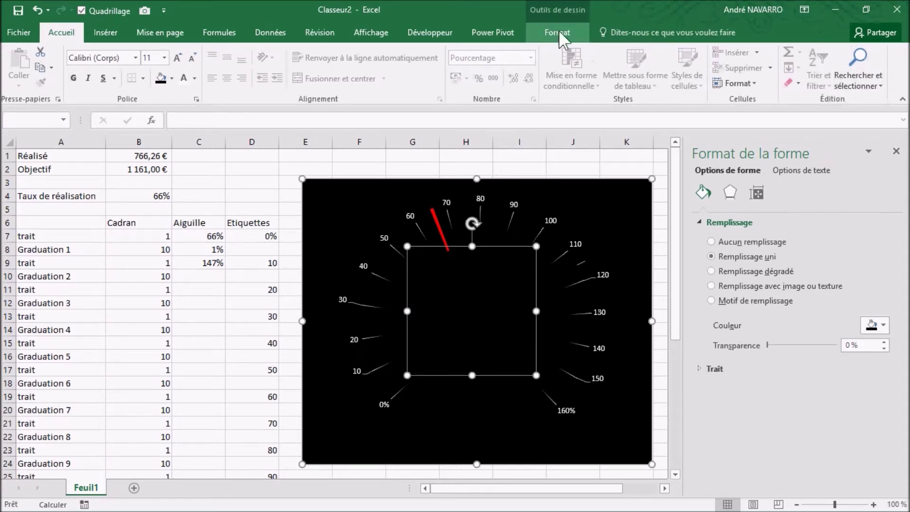
{"action": "left_click", "coordinate": [580, 34]}
{"action": "left_click", "coordinate": [711, 51]}
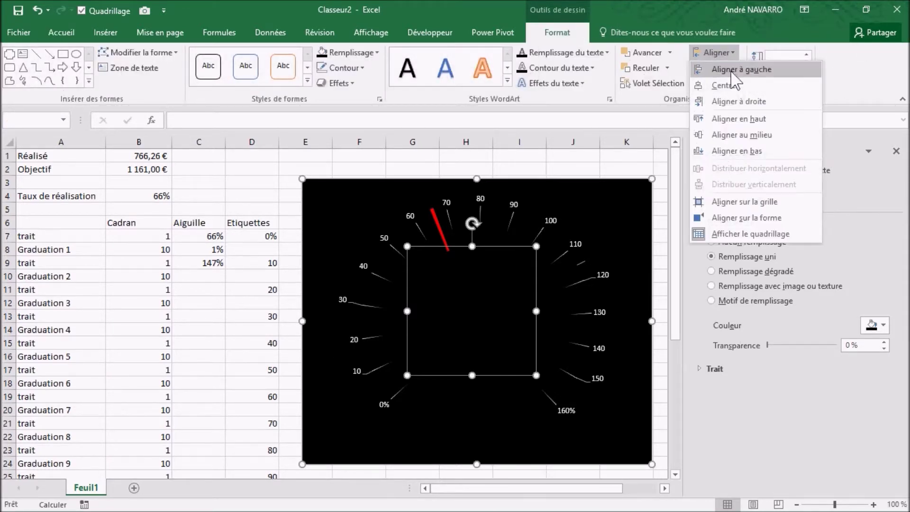
{"action": "left_click", "coordinate": [733, 90]}
{"action": "left_click", "coordinate": [732, 52]}
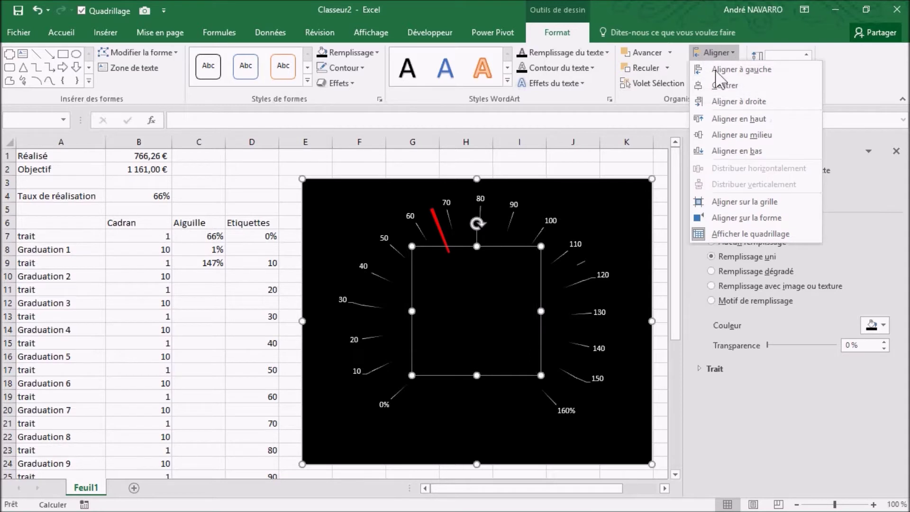
{"action": "left_click", "coordinate": [733, 134]}
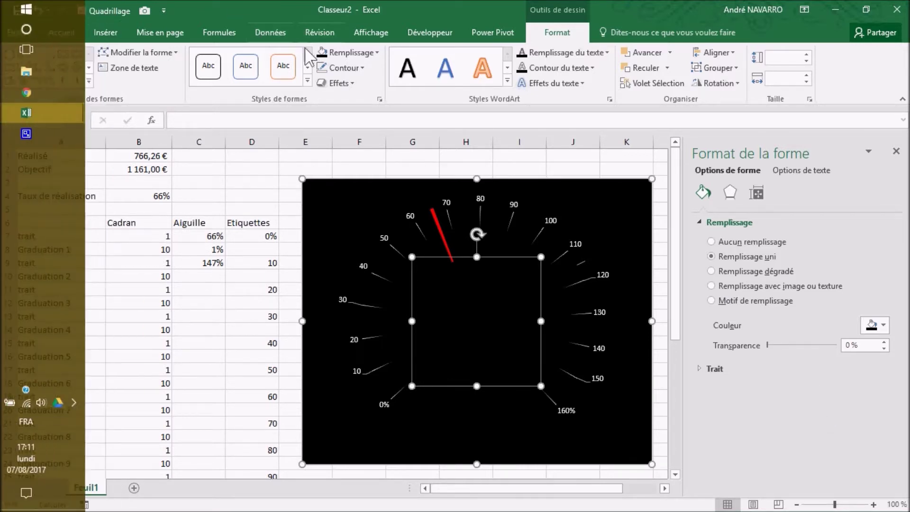
Draw a rectangle about 3,97 cm wide and 0,82 cm high in the upper half of the black circle
{"action": "left_click", "coordinate": [103, 33]}
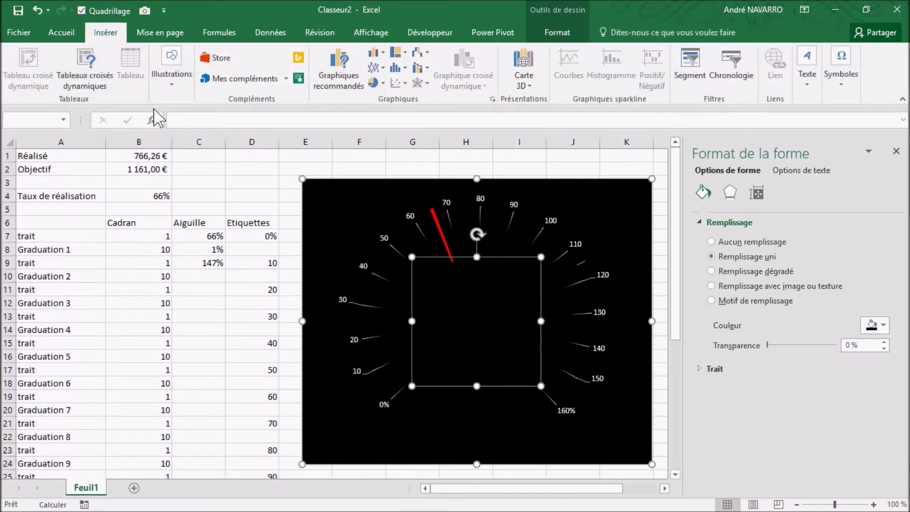
{"action": "left_click", "coordinate": [171, 78]}
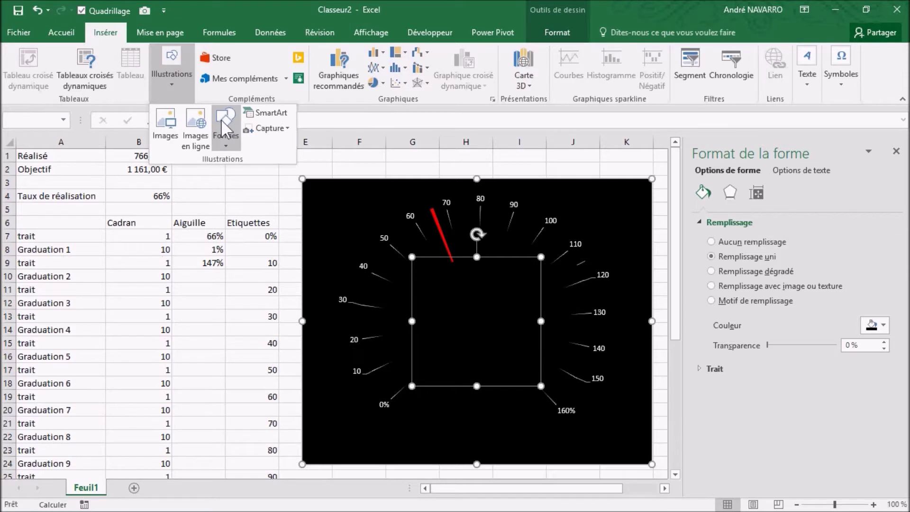
{"action": "left_click", "coordinate": [225, 127]}
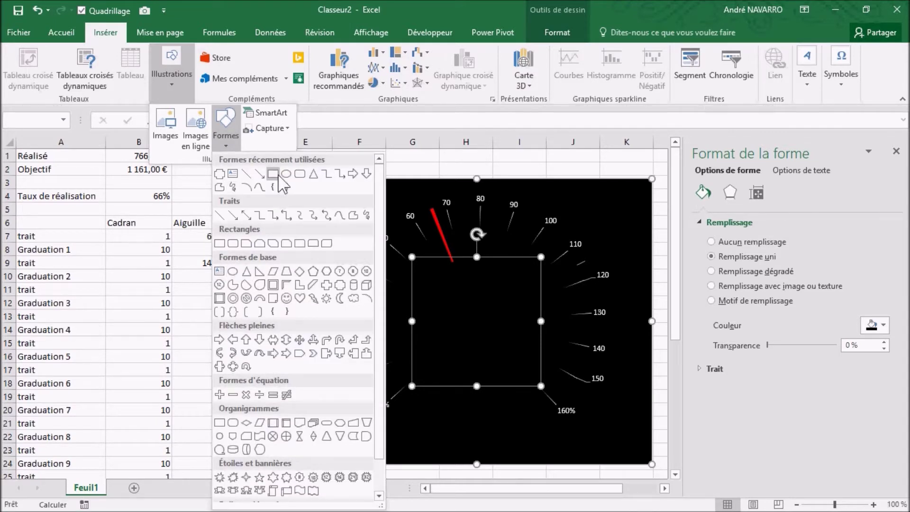
{"action": "left_click", "coordinate": [274, 175]}
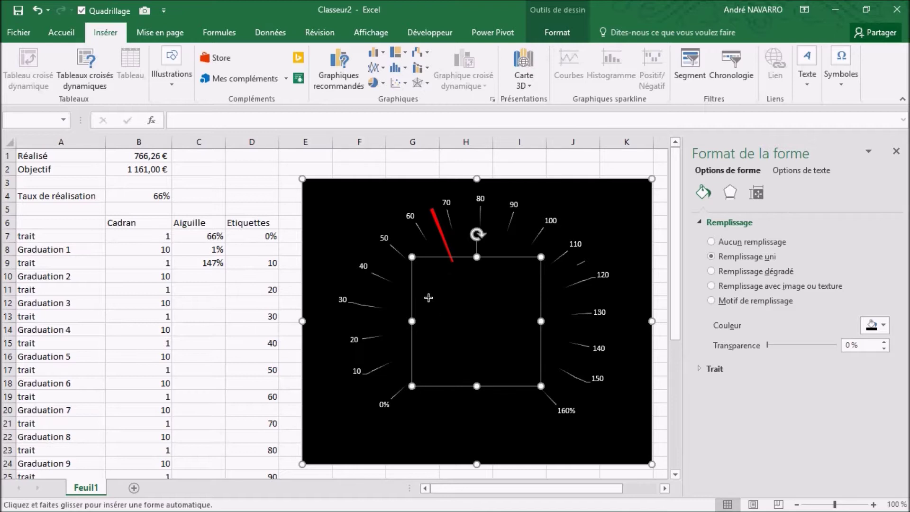
{"action": "left_click_drag", "start_coordinate": [432, 298], "coordinate": [528, 311]}
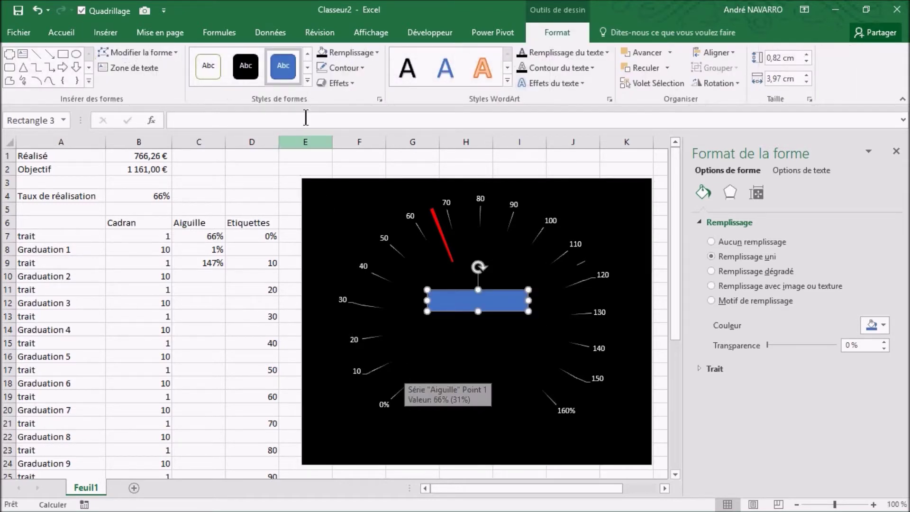
Link the rectangle's text to cell A4 (Taux de réalisation) with the formula =$A$4
{"action": "left_click", "coordinate": [254, 114]}
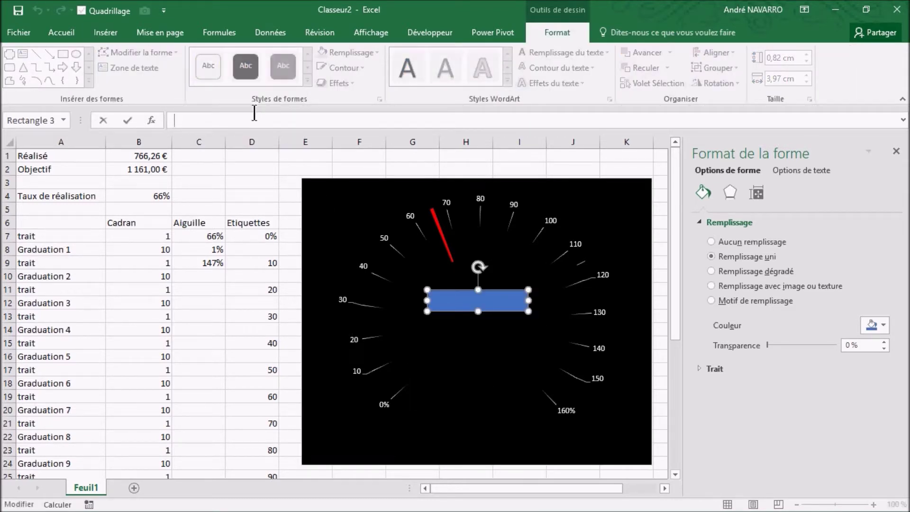
{"action": "type", "text": "="}
{"action": "left_click", "coordinate": [62, 195]}
{"action": "key", "text": "Return"}
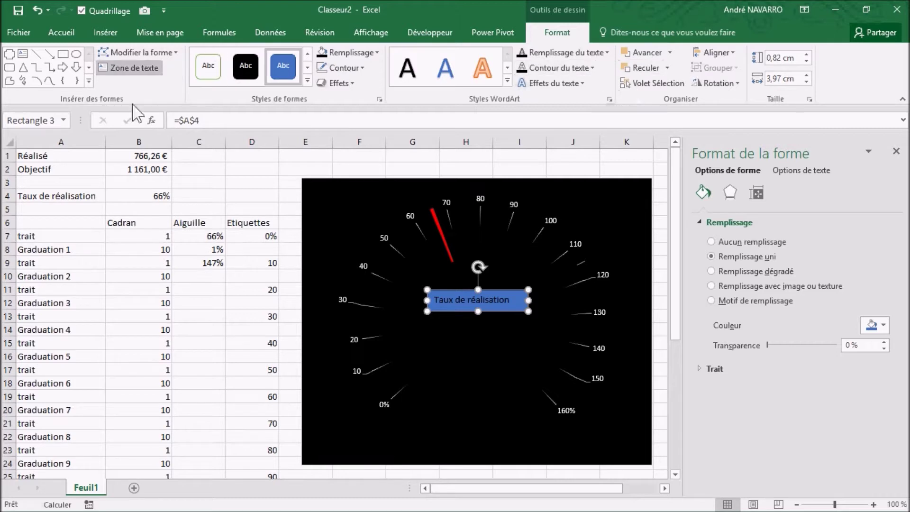
Centre the rectangle's text horizontally and vertically and enlarge its font by one size
{"action": "left_click", "coordinate": [64, 30]}
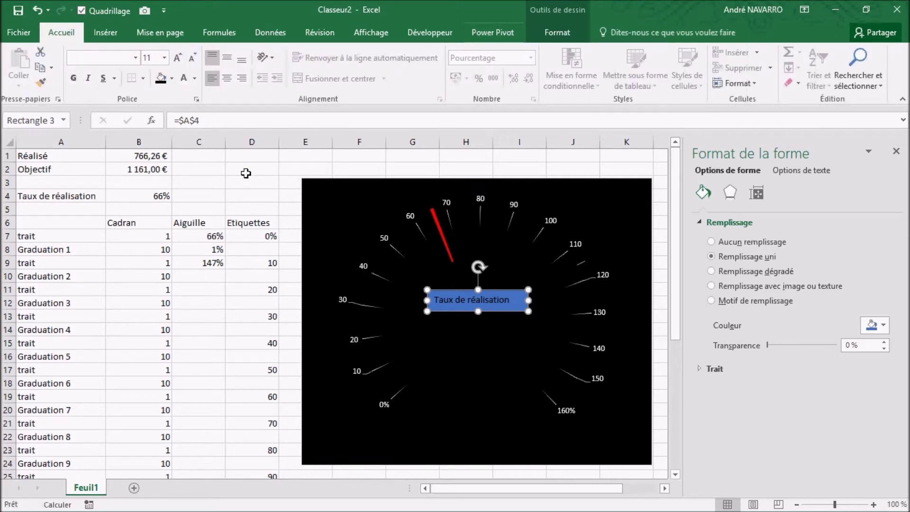
{"action": "left_click", "coordinate": [222, 79]}
{"action": "left_click", "coordinate": [226, 57]}
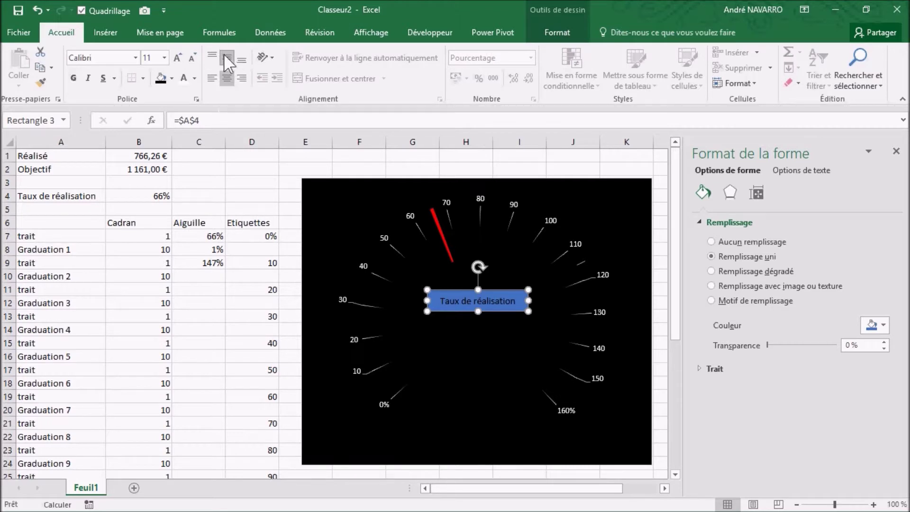
{"action": "left_click", "coordinate": [179, 58]}
Remove the fill and the outline from the rectangle labelled Taux de réalisation
{"action": "left_click", "coordinate": [557, 31]}
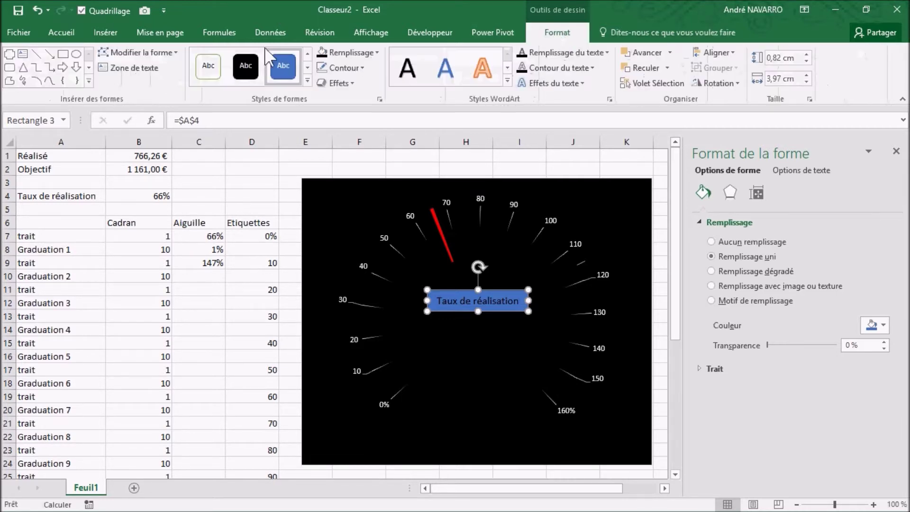
{"action": "left_click", "coordinate": [375, 53]}
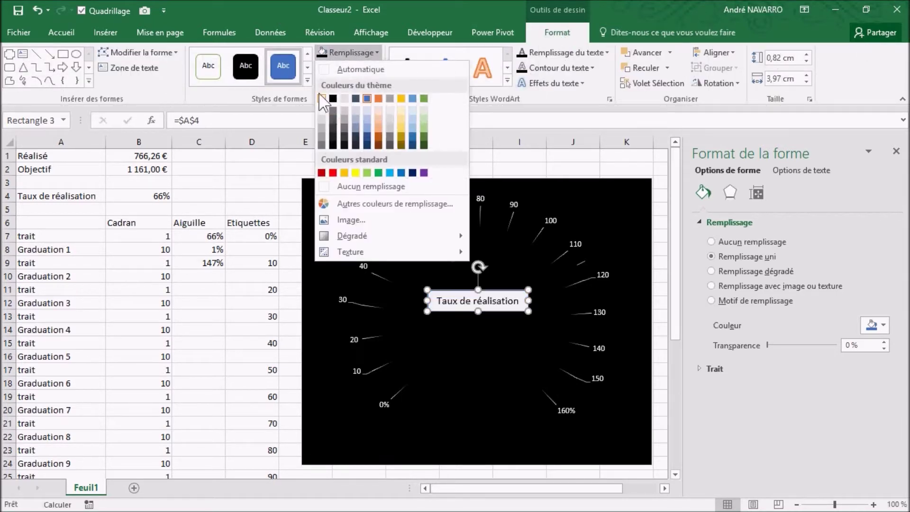
{"action": "left_click", "coordinate": [356, 186]}
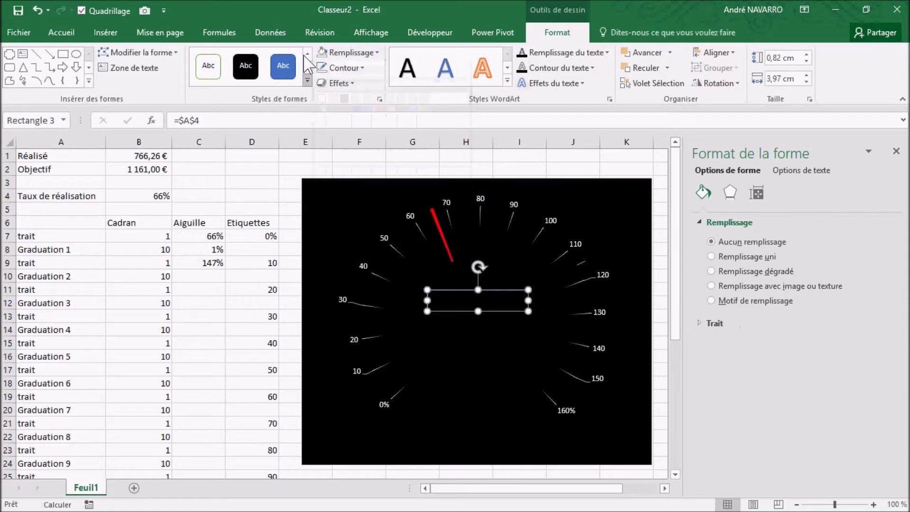
{"action": "left_click", "coordinate": [341, 67]}
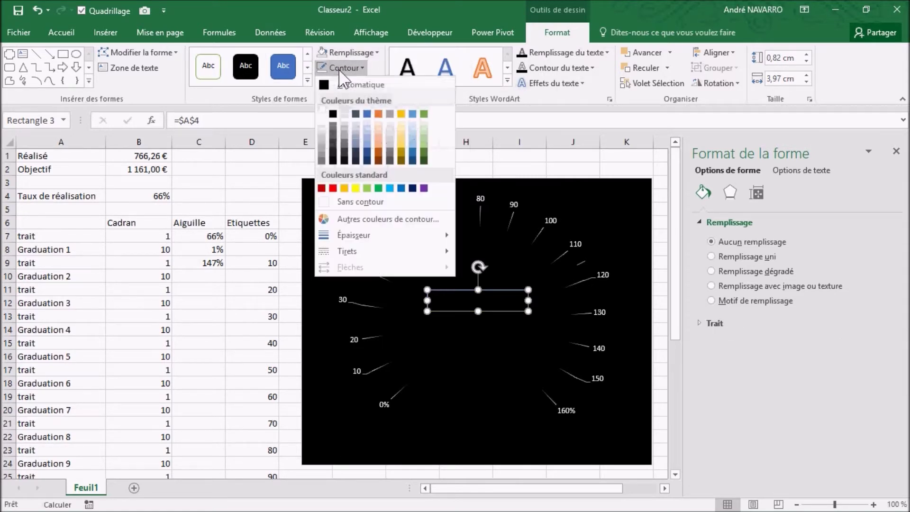
{"action": "left_click", "coordinate": [357, 201]}
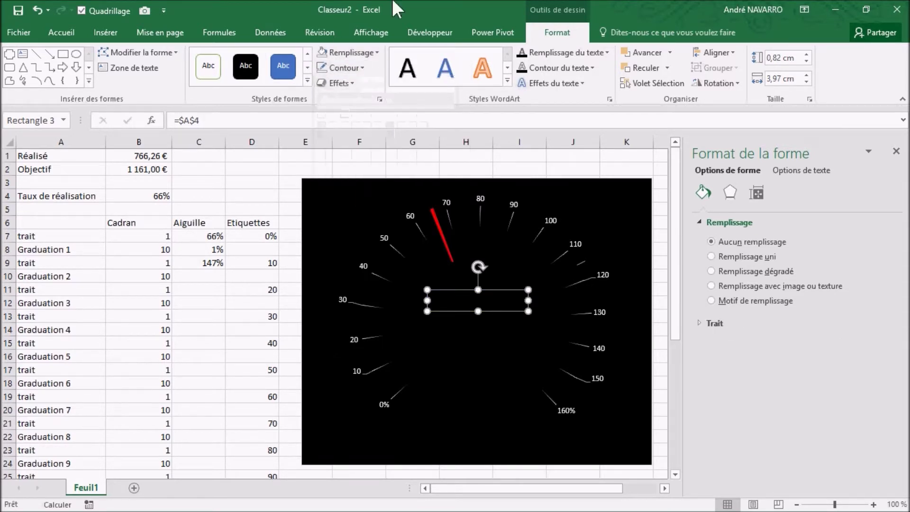
Apply the light grey WordArt style from the third row to the Taux de réalisation label and widen its box to about 5,29 cm
{"action": "left_click", "coordinate": [507, 81]}
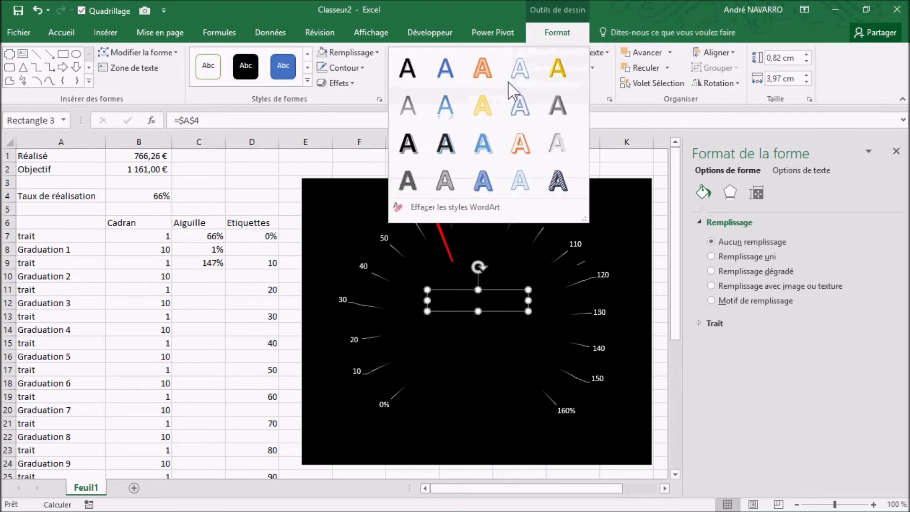
{"action": "left_click", "coordinate": [557, 142]}
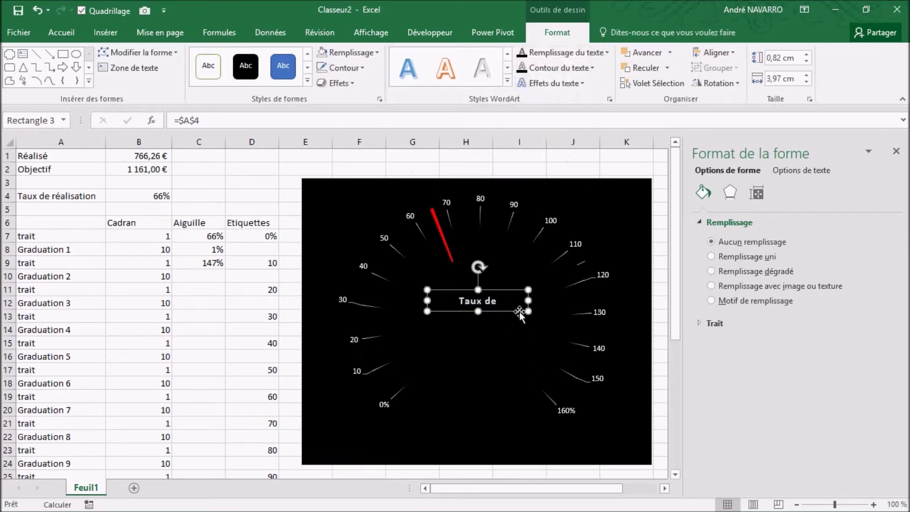
{"action": "left_click_drag", "start_coordinate": [529, 302], "coordinate": [546, 301]}
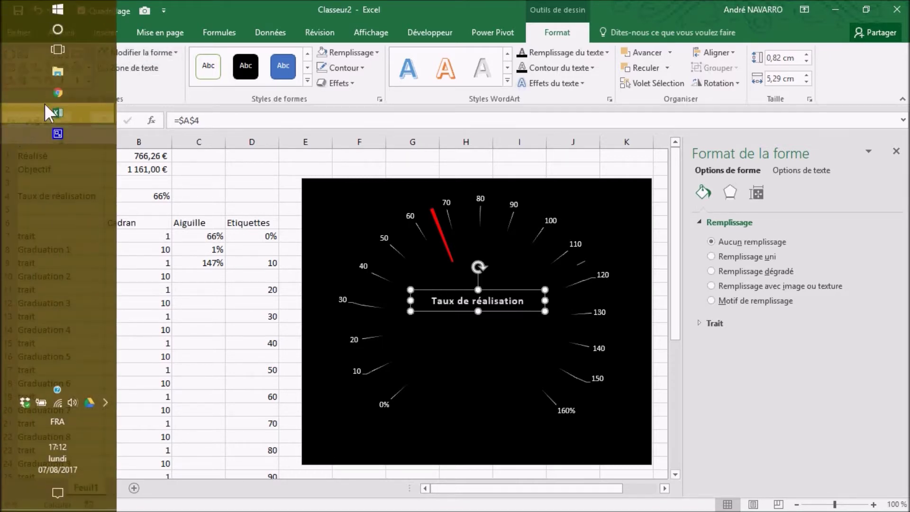
Draw a plaque shape about 4,31 cm wide and 2,65 cm high below the Taux de réalisation label
{"action": "left_click", "coordinate": [88, 81]}
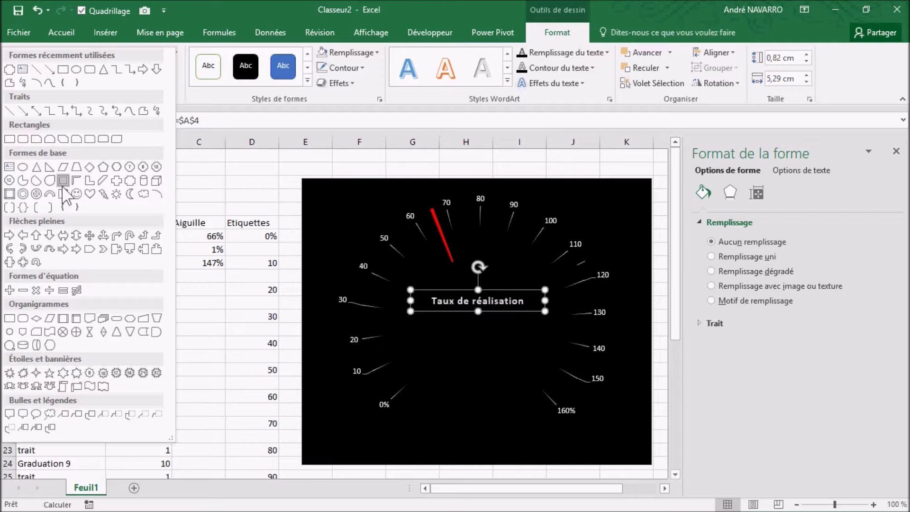
{"action": "left_click", "coordinate": [129, 181]}
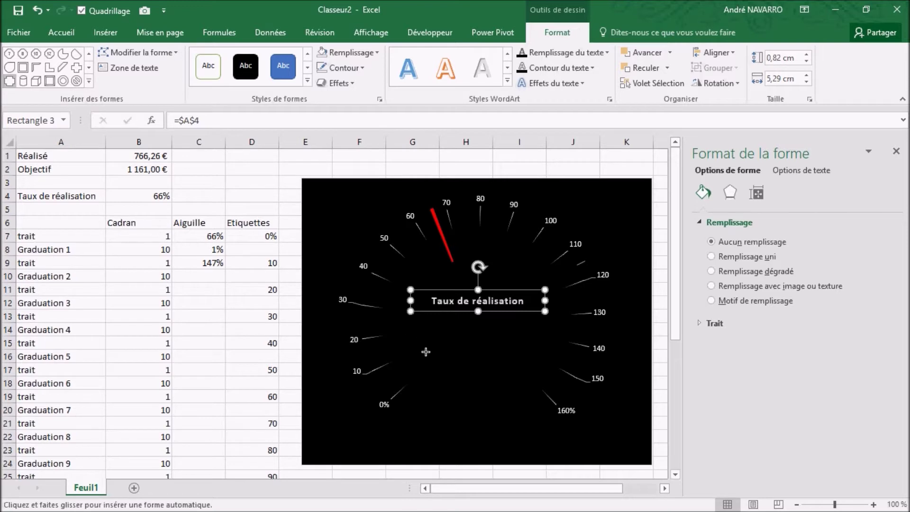
{"action": "left_click_drag", "start_coordinate": [424, 341], "coordinate": [534, 407]}
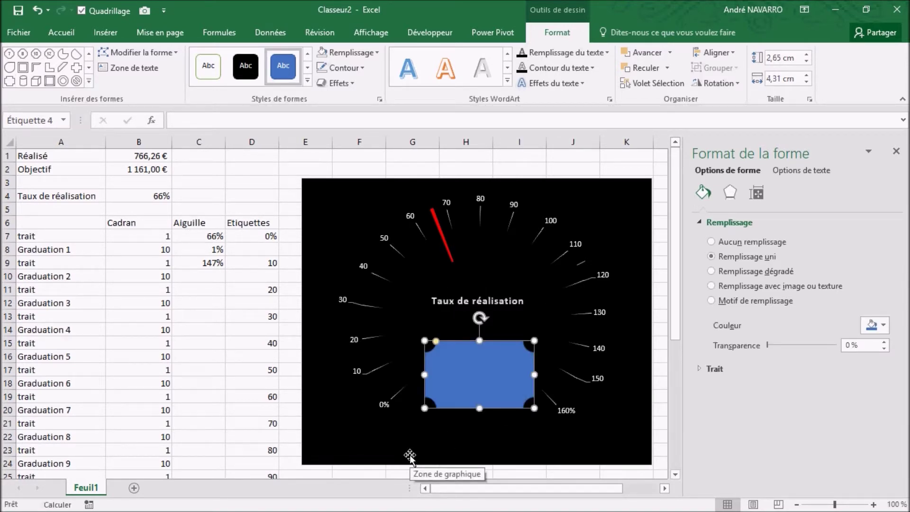
Link the plaque's text to the realisation rate in cell B4 with the formula =$B$4
{"action": "left_click", "coordinate": [189, 121]}
{"action": "type", "text": "="}
{"action": "left_click", "coordinate": [149, 195]}
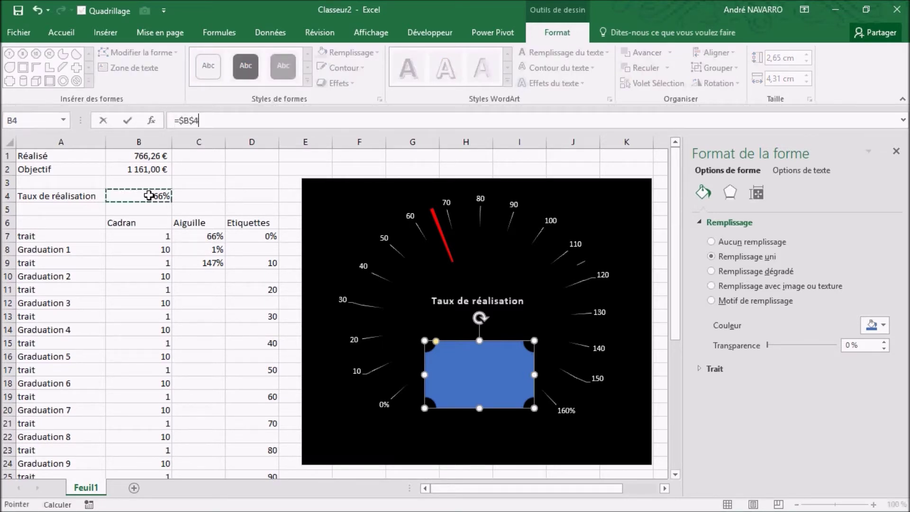
{"action": "key", "text": "Return"}
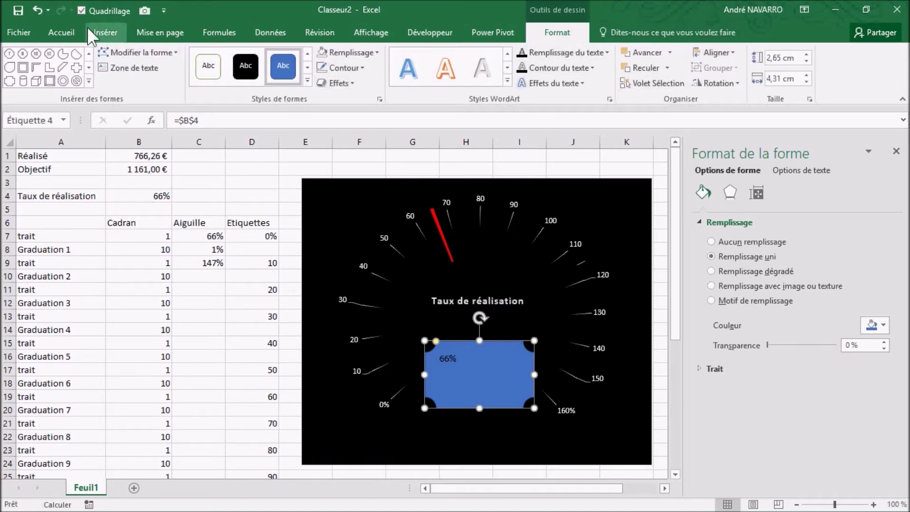
Centre the plaque's text horizontally and vertically and give it the same light grey WordArt style as the label
{"action": "left_click", "coordinate": [68, 32]}
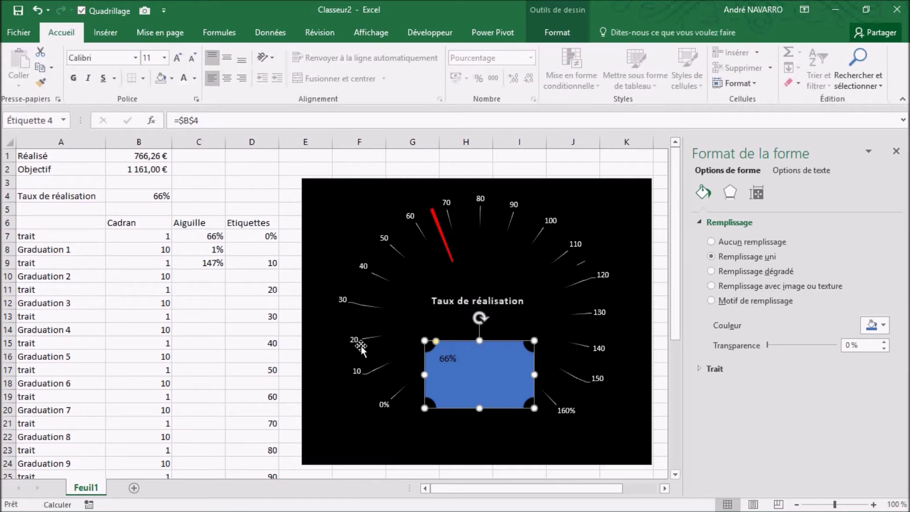
{"action": "left_click", "coordinate": [227, 57]}
{"action": "left_click", "coordinate": [227, 78]}
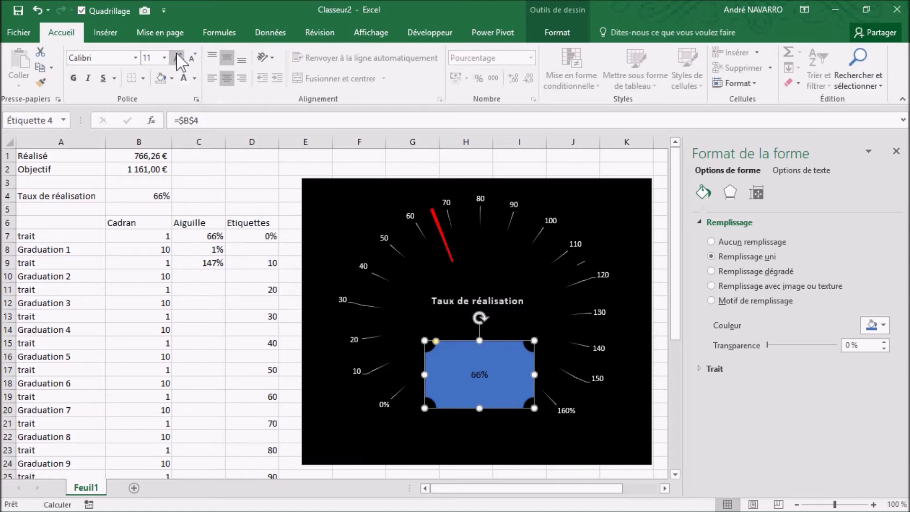
{"action": "left_click", "coordinate": [556, 32]}
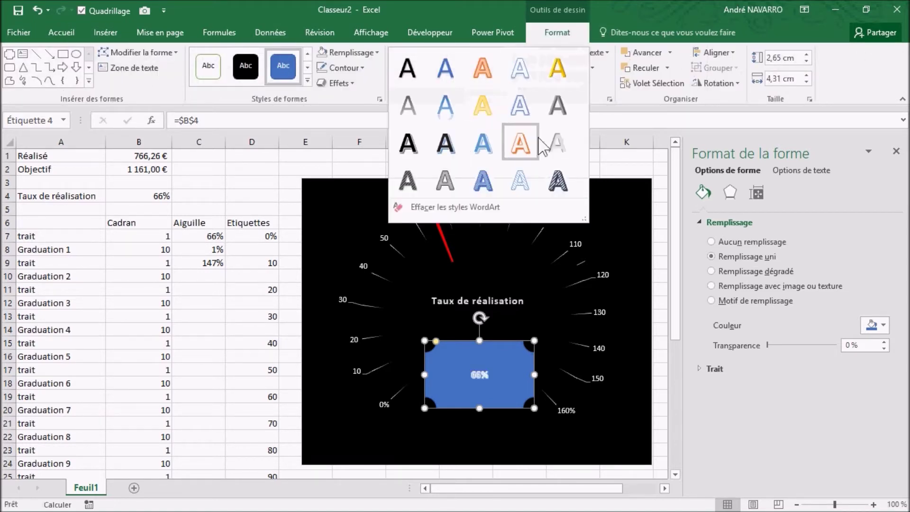
{"action": "left_click", "coordinate": [556, 143]}
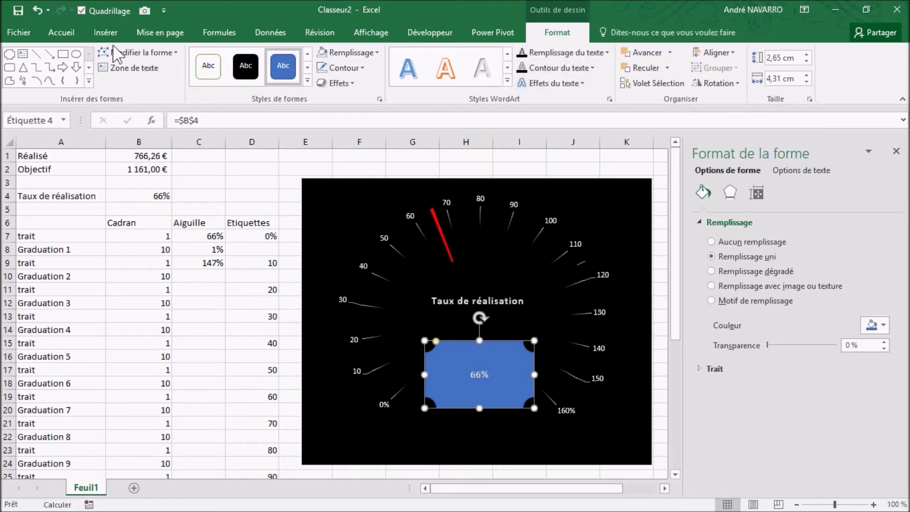
Enlarge the plaque's percentage text to 40 points and slightly increase the plaque's concave corner cut-outs
{"action": "left_click", "coordinate": [61, 32]}
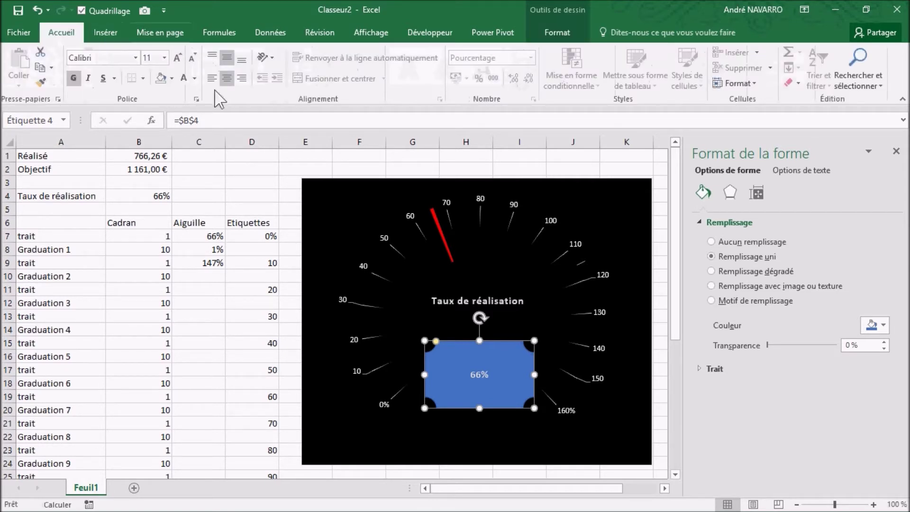
{"action": "left_click", "coordinate": [177, 58]}
{"action": "left_click", "coordinate": [176, 58]}
{"action": "left_click", "coordinate": [175, 58]}
{"action": "left_click", "coordinate": [175, 58]}
{"action": "left_click", "coordinate": [176, 58]}
{"action": "left_click", "coordinate": [175, 58]}
{"action": "left_click", "coordinate": [176, 59]}
{"action": "left_click", "coordinate": [175, 58]}
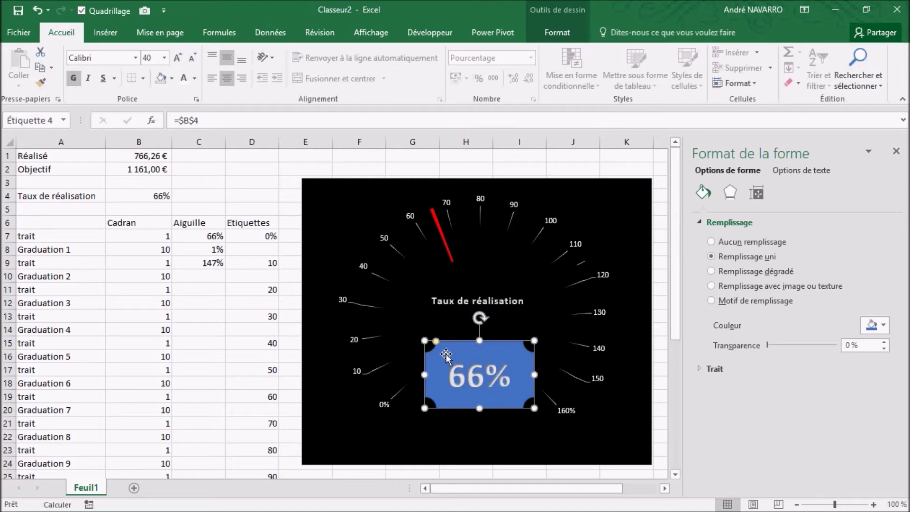
{"action": "mouse_move", "coordinate": [437, 340]}
{"action": "left_mouse_down"}
{"action": "mouse_move", "coordinate": [448, 342]}
{"action": "mouse_move", "coordinate": [436, 346]}
{"action": "left_mouse_up"}
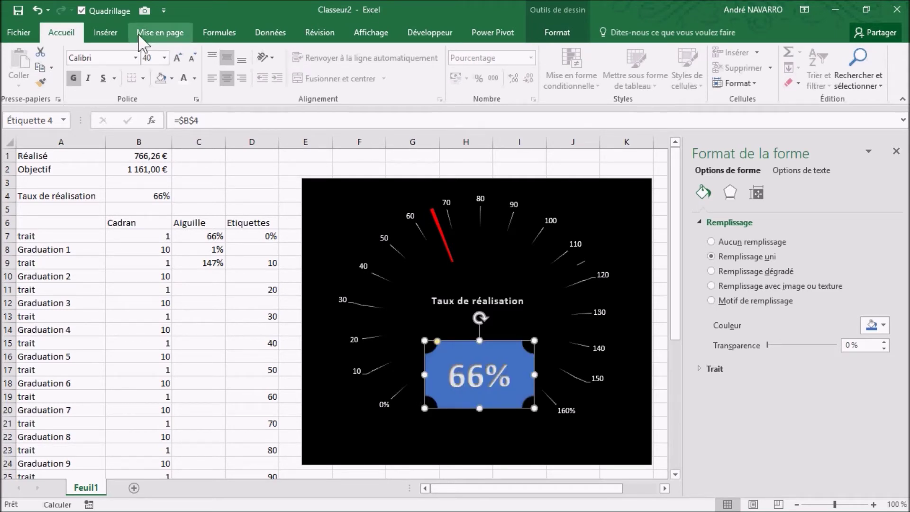
Apply the solid black shape style to the plaque and remove its outline
{"action": "left_click", "coordinate": [559, 32]}
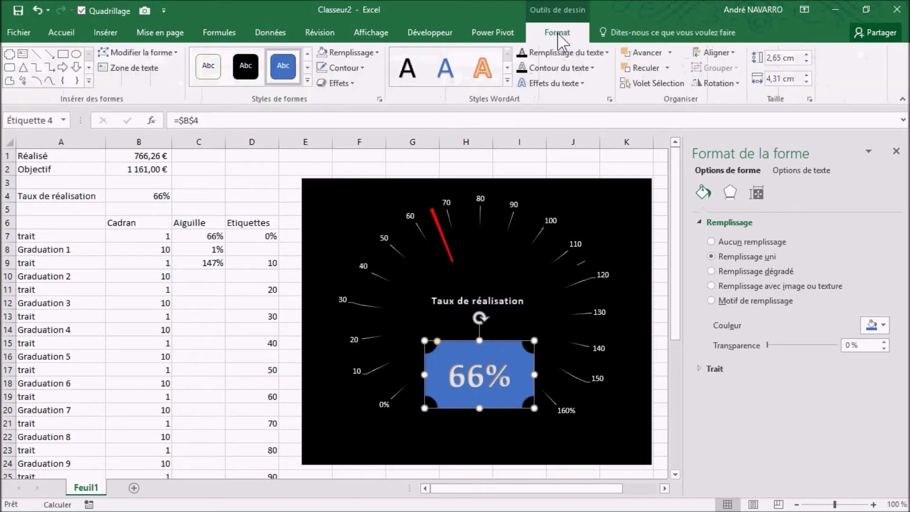
{"action": "left_click", "coordinate": [245, 75]}
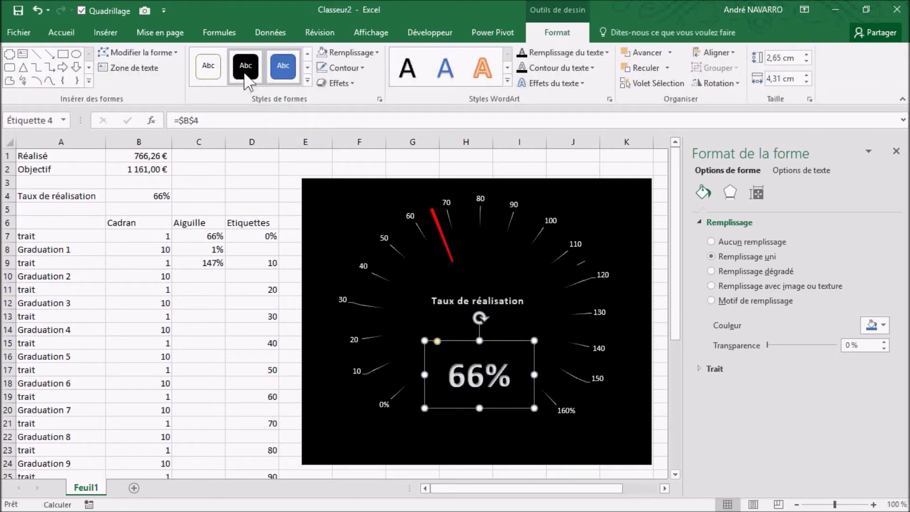
{"action": "left_click", "coordinate": [345, 68]}
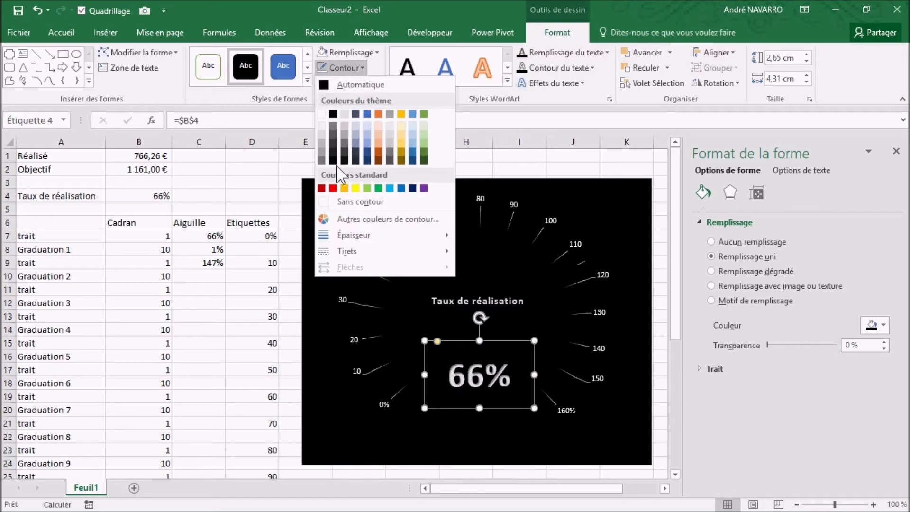
{"action": "left_click", "coordinate": [334, 203]}
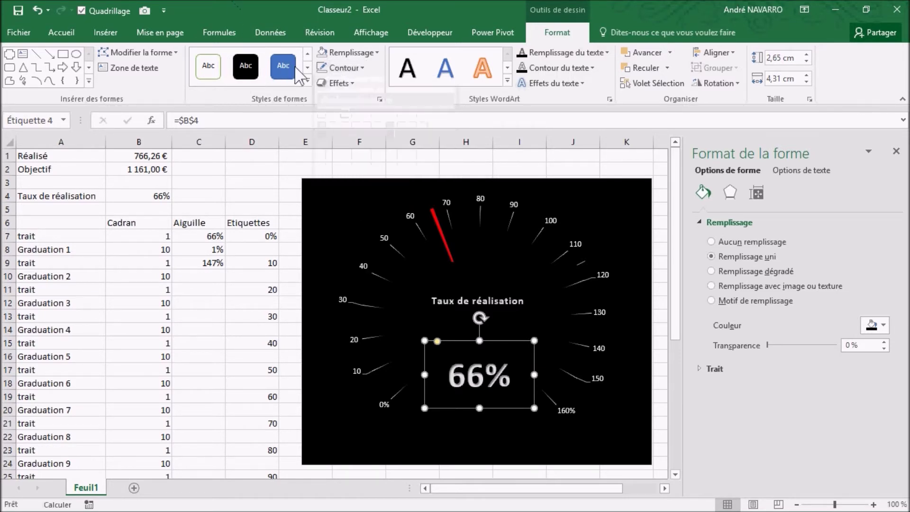
Give the plaque the first preset bevel (Biseau) effect
{"action": "left_click", "coordinate": [340, 82]}
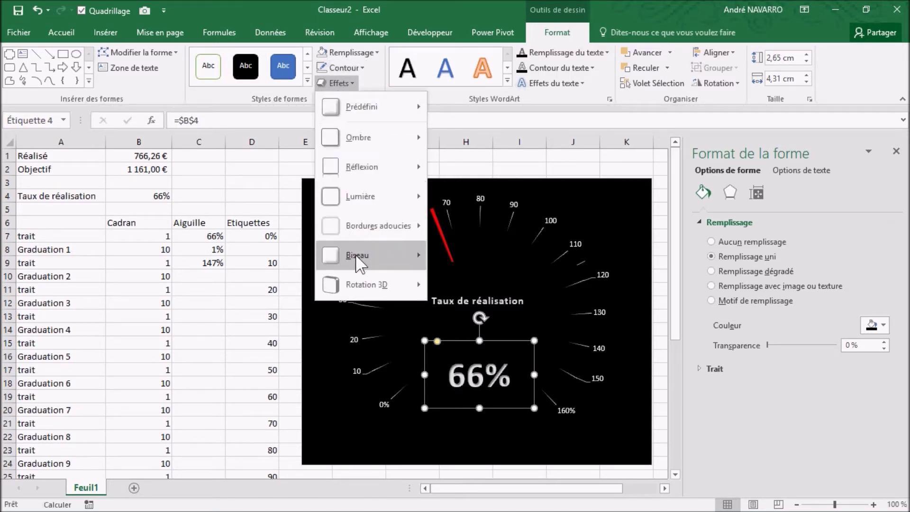
{"action": "mouse_move", "coordinate": [356, 262]}
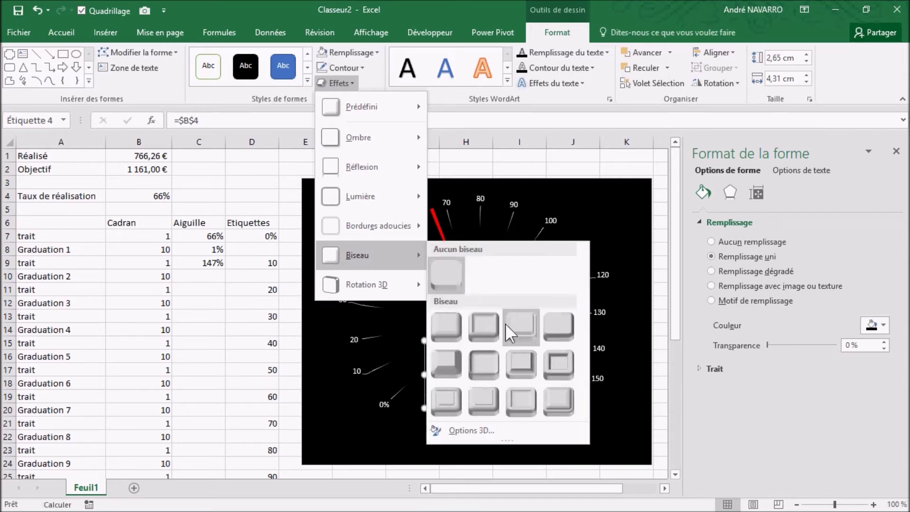
{"action": "left_click", "coordinate": [437, 326]}
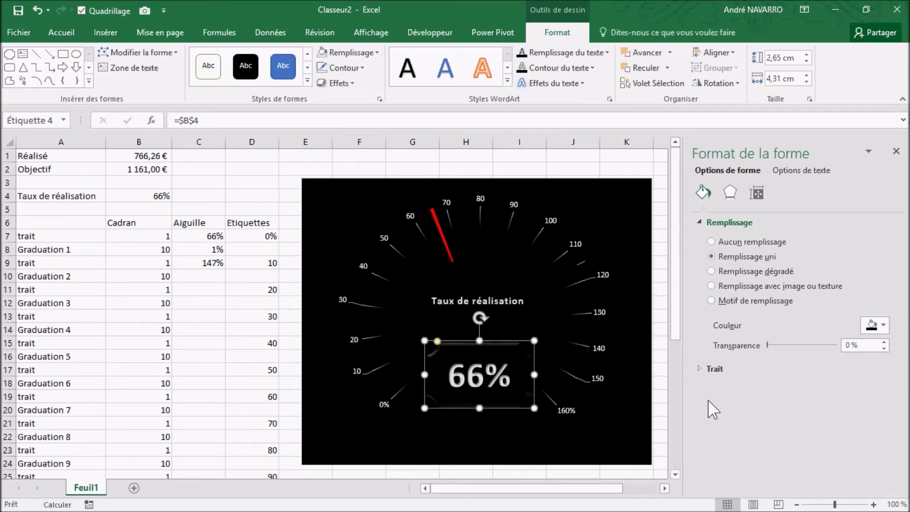
Give the chart area a bevel (Biseau) effect, using the second preset of the middle row
{"action": "left_click", "coordinate": [332, 444]}
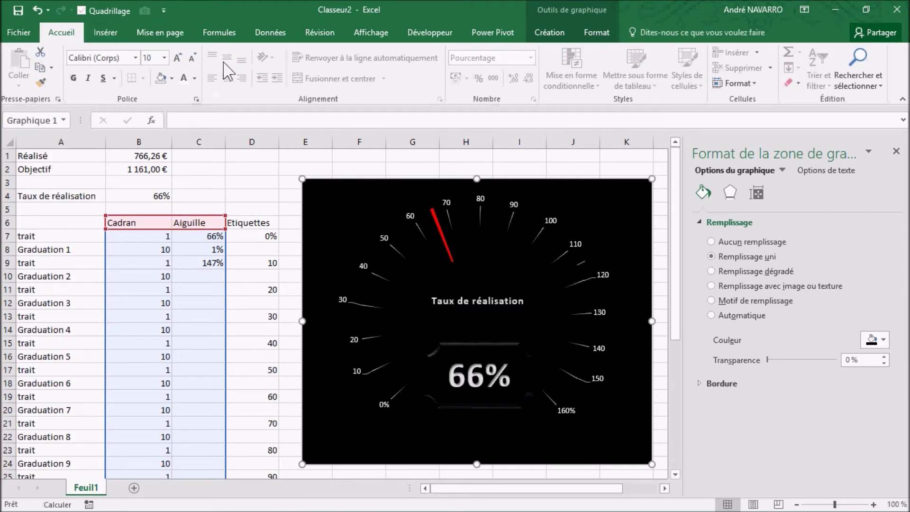
{"action": "left_click", "coordinate": [597, 33]}
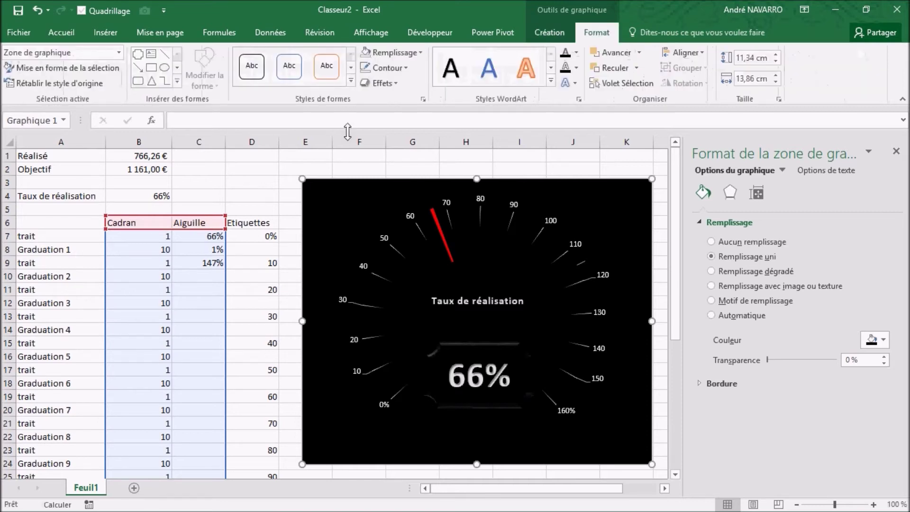
{"action": "left_click", "coordinate": [393, 84]}
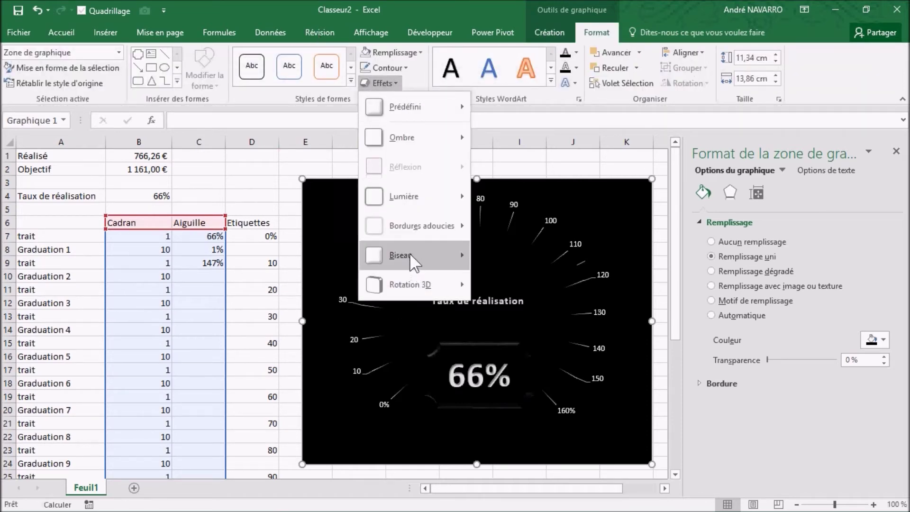
{"action": "mouse_move", "coordinate": [410, 254]}
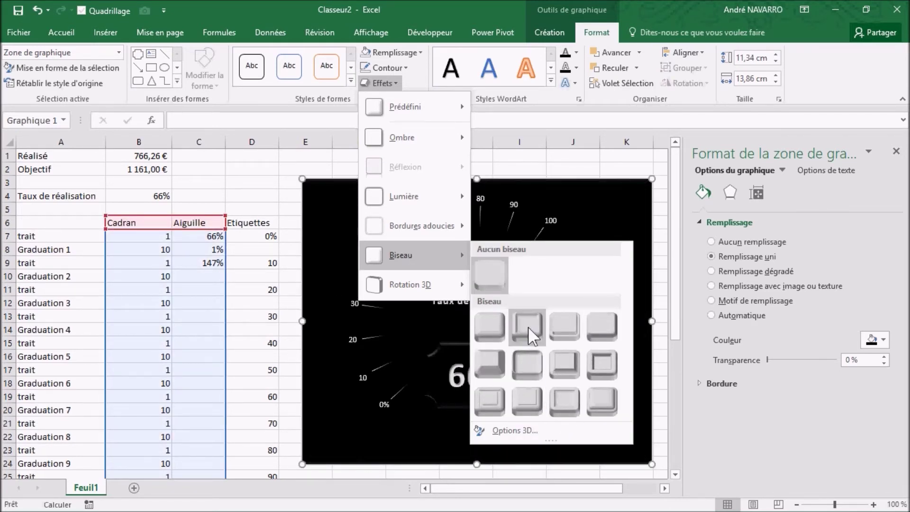
{"action": "left_click", "coordinate": [530, 365]}
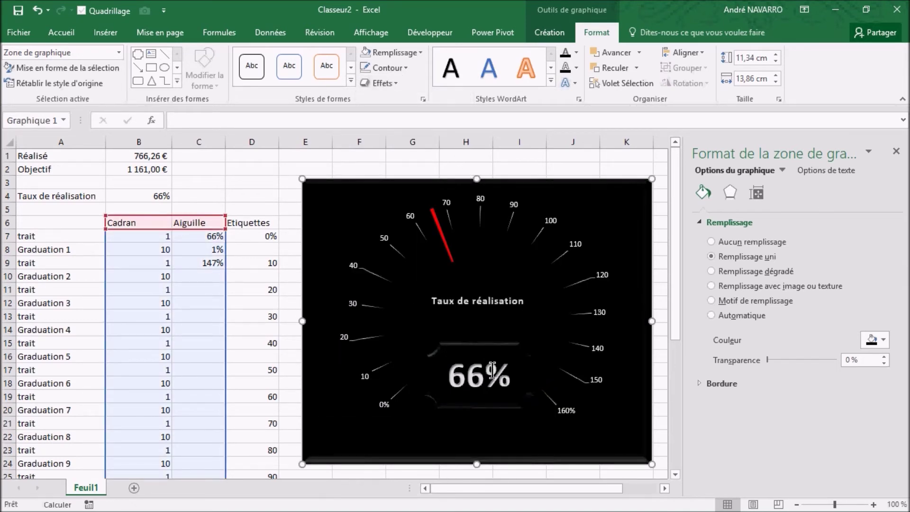
Move the Taux de réalisation label down to just above the percentage plaque
{"action": "left_click", "coordinate": [464, 318]}
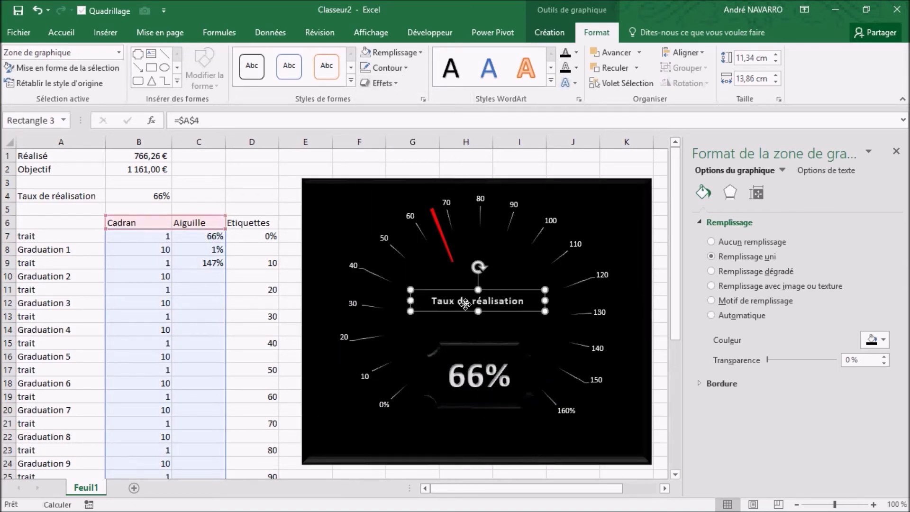
{"action": "left_click_drag", "start_coordinate": [492, 311], "coordinate": [491, 332]}
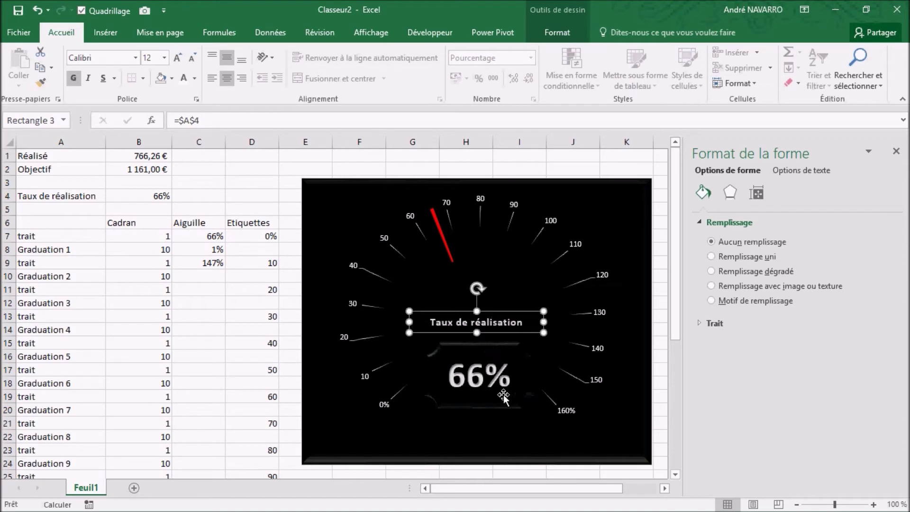
Center the Taux de réalisation label, the percentage plaque and the dial chart horizontally on one another
{"action": "left_click", "coordinate": [456, 394], "text": "ctrl"}
{"action": "left_click", "coordinate": [314, 458], "text": "ctrl"}
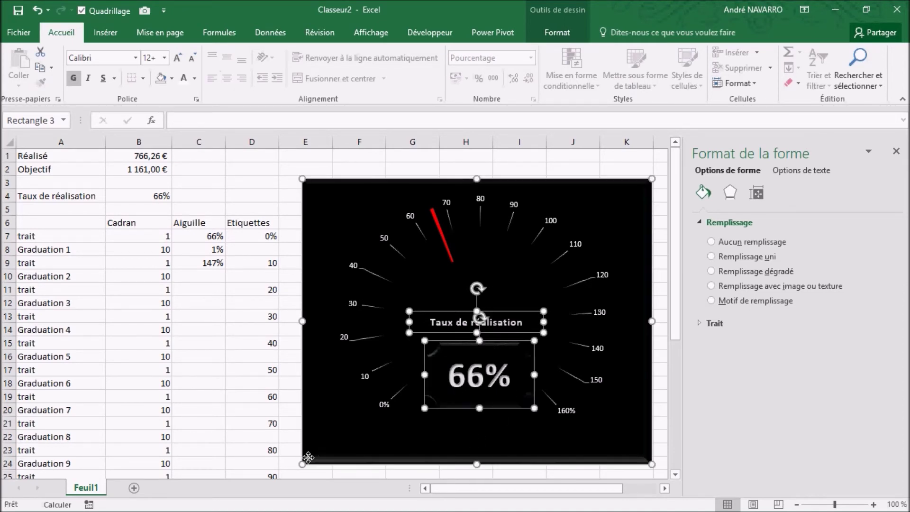
{"action": "left_click", "coordinate": [557, 32]}
{"action": "left_click", "coordinate": [727, 47]}
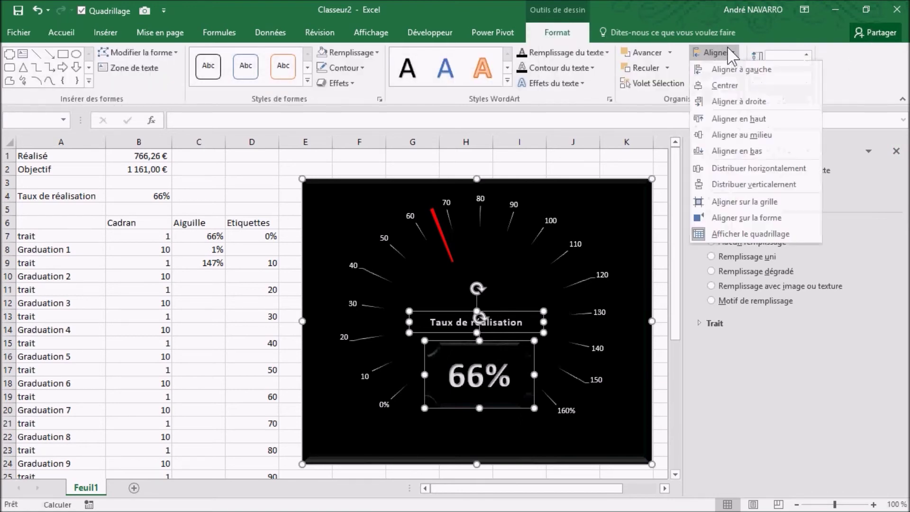
{"action": "left_click", "coordinate": [724, 85]}
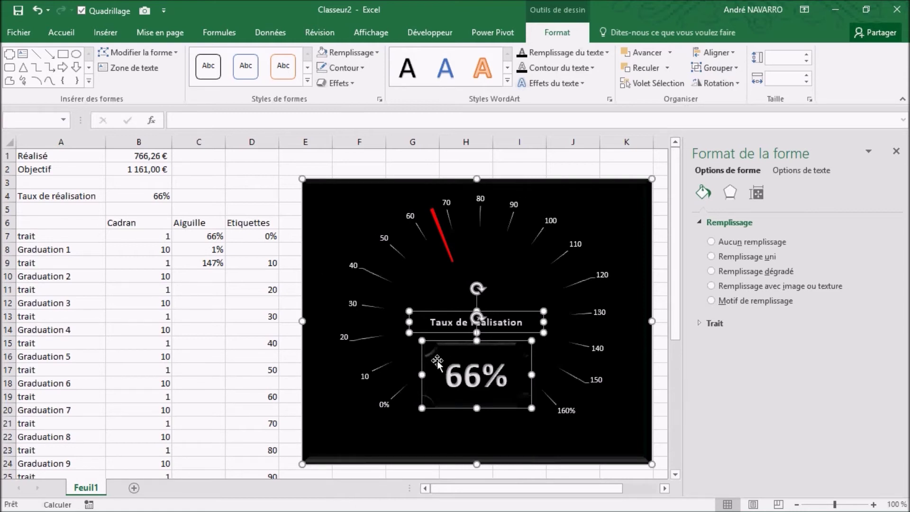
Add the central dial shape to the selection and group it with the chart, label and percentage plaque
{"action": "left_click", "coordinate": [452, 289], "text": "ctrl"}
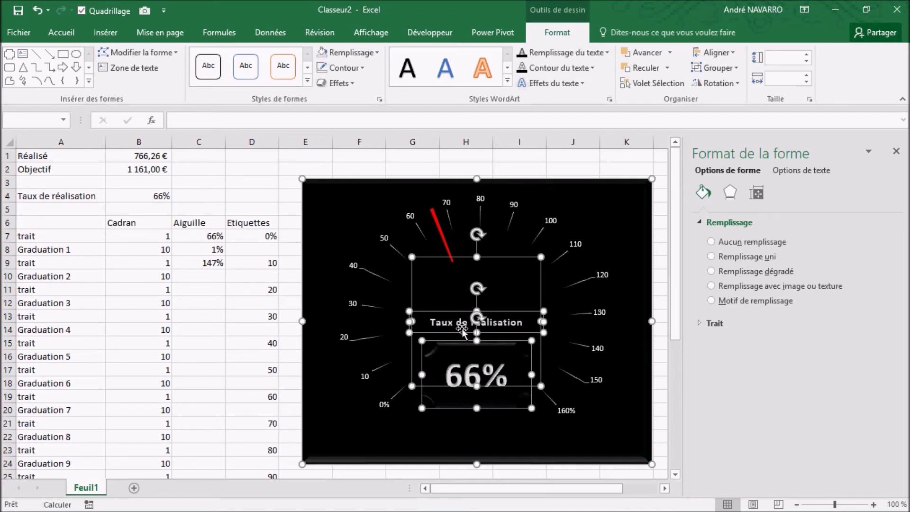
{"action": "right_click", "coordinate": [323, 190]}
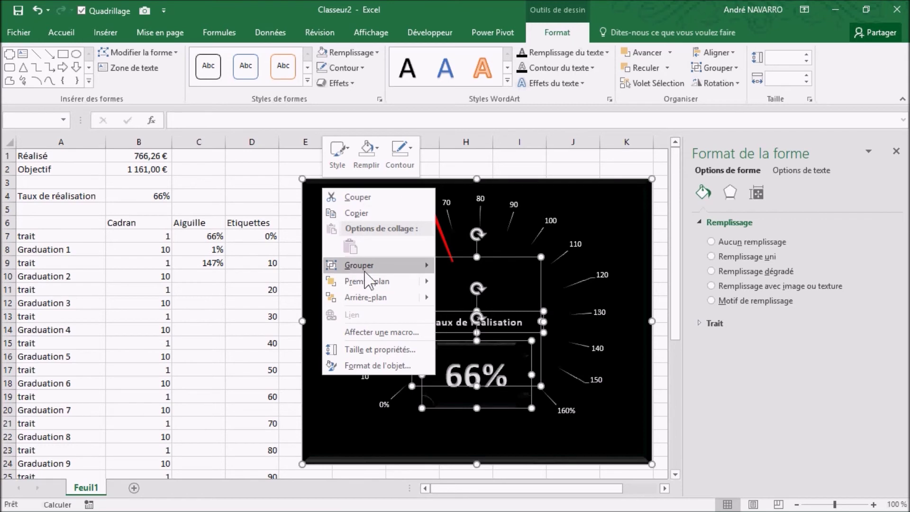
{"action": "mouse_move", "coordinate": [376, 265]}
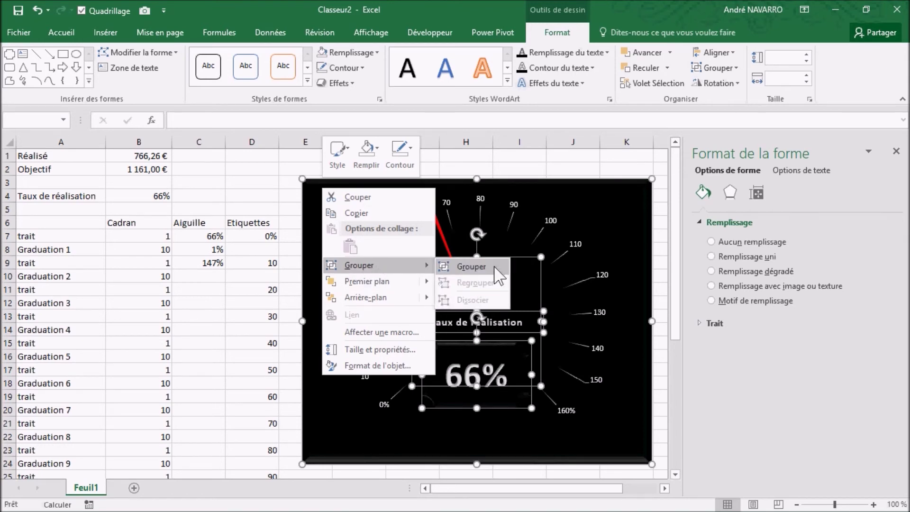
{"action": "left_click", "coordinate": [471, 266]}
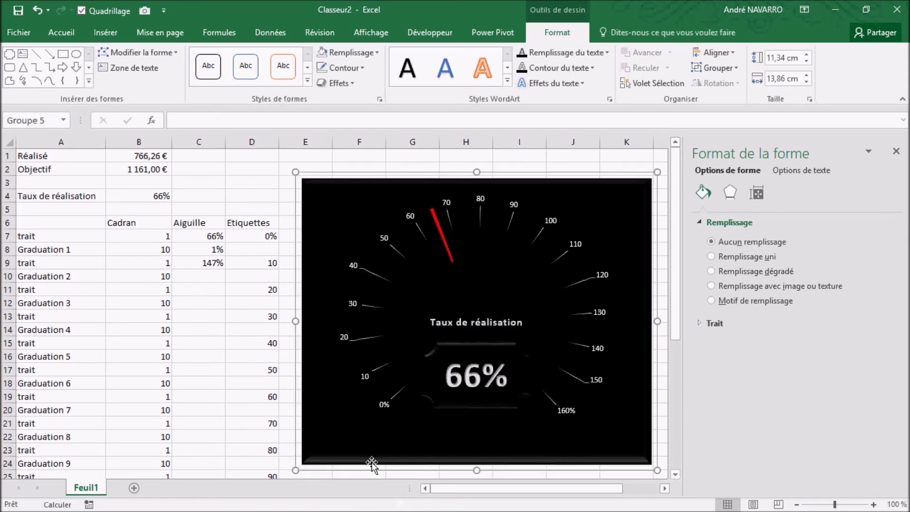
Close the shape formatting options and move the grouped dial slightly right, farther from the data table
{"action": "left_click", "coordinate": [896, 151]}
{"action": "left_click", "coordinate": [700, 238]}
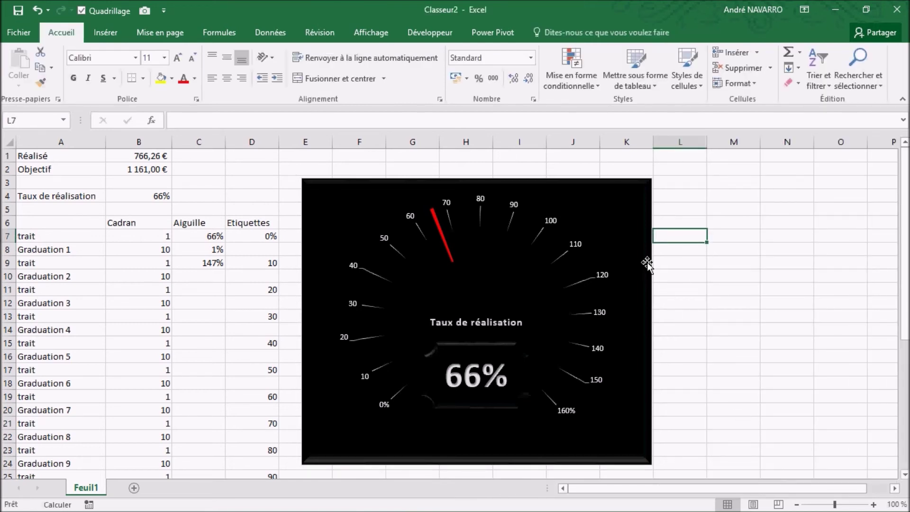
{"action": "left_click_drag", "start_coordinate": [648, 260], "coordinate": [687, 255]}
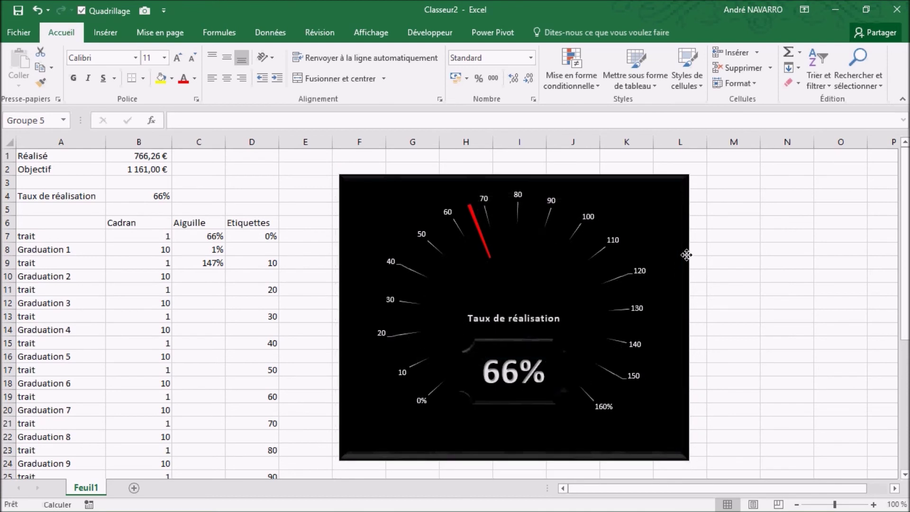
Recalculate the sheet three times to check how the needle and percentage plaque respond to new values
{"action": "left_click", "coordinate": [236, 166]}
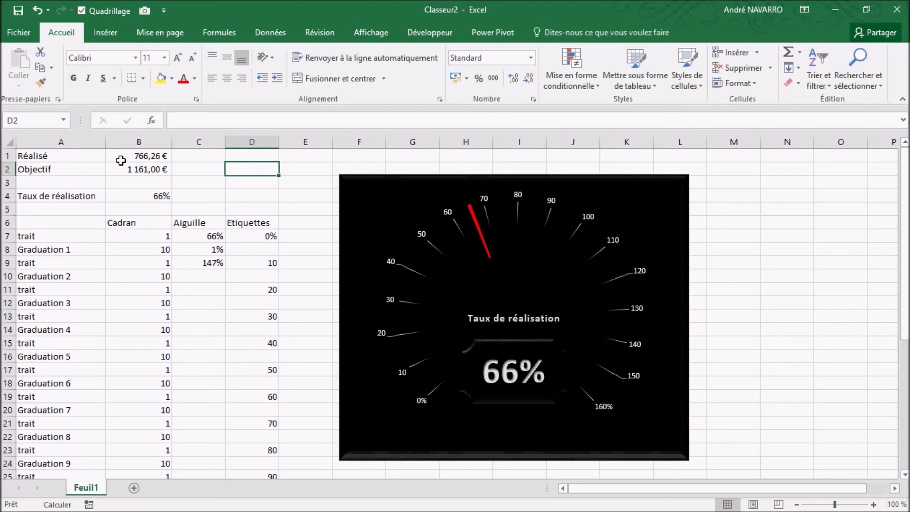
{"action": "key", "text": "F9"}
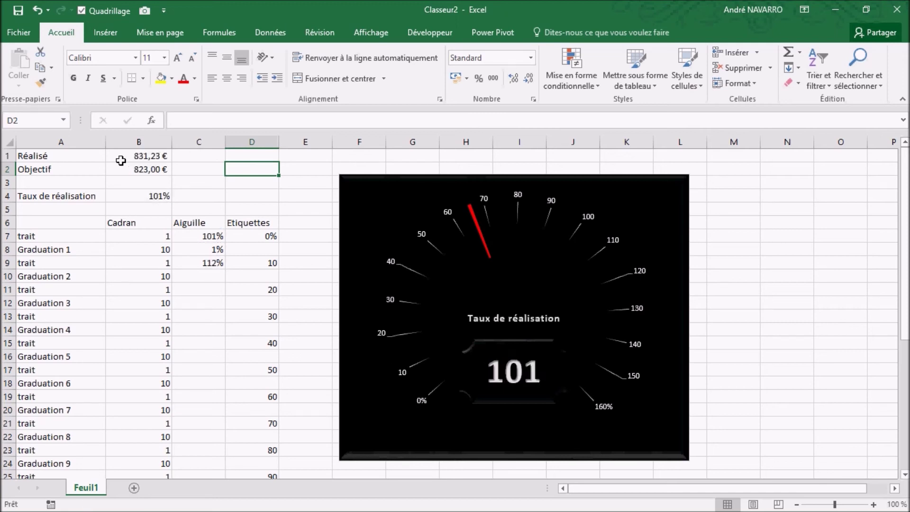
{"action": "key", "text": "F9"}
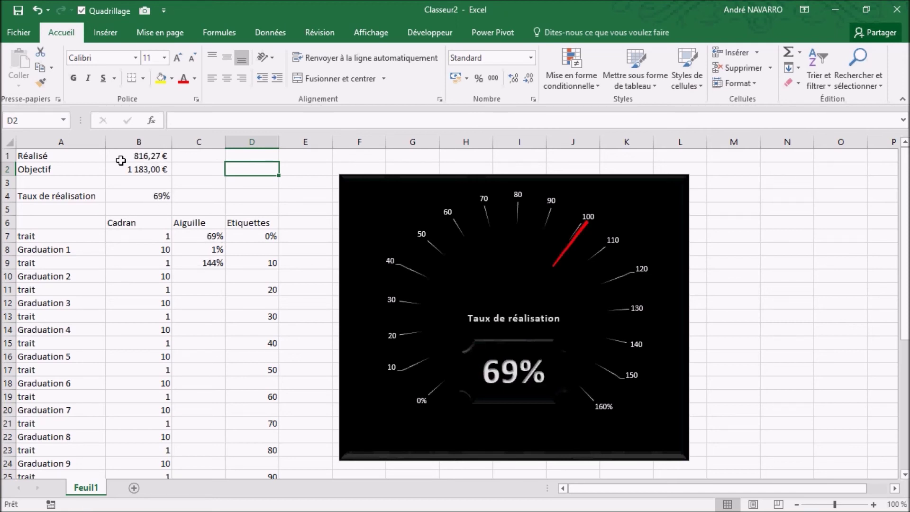
{"action": "key", "text": "F9"}
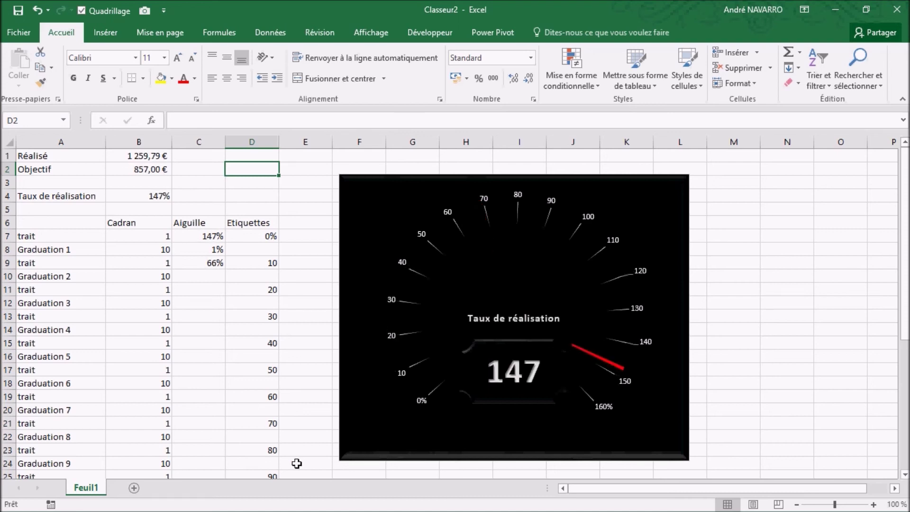
Widen the percentage plaque symmetrically within the group so three-digit percentages fit with their % sign
{"action": "left_click", "coordinate": [475, 389]}
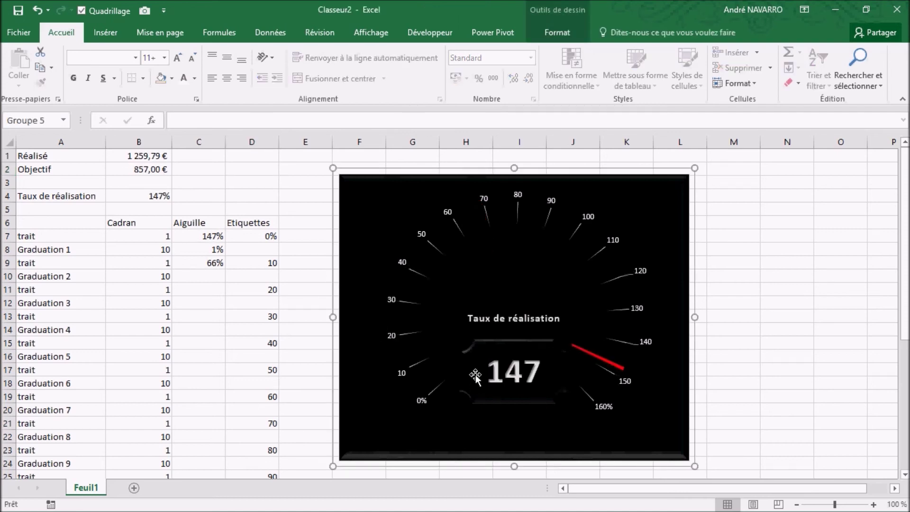
{"action": "left_click", "coordinate": [501, 391]}
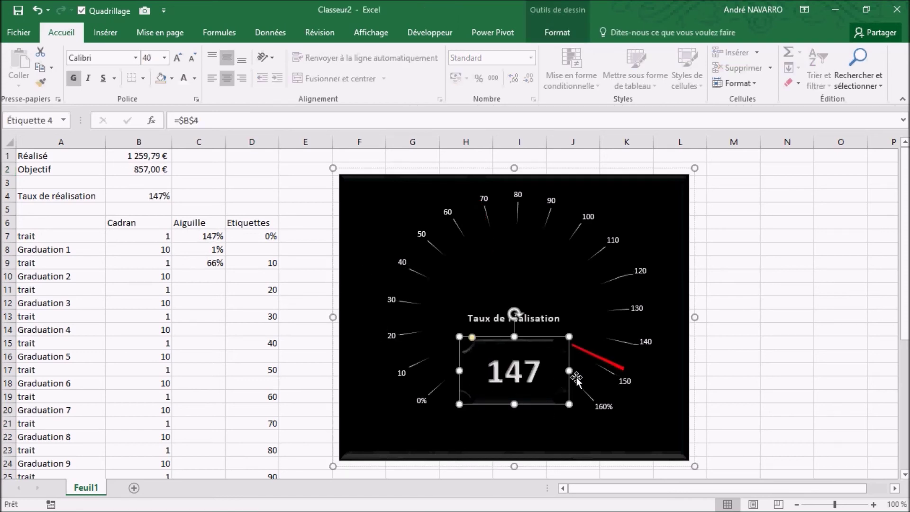
{"action": "left_click_drag", "start_coordinate": [566, 371], "coordinate": [577, 372]}
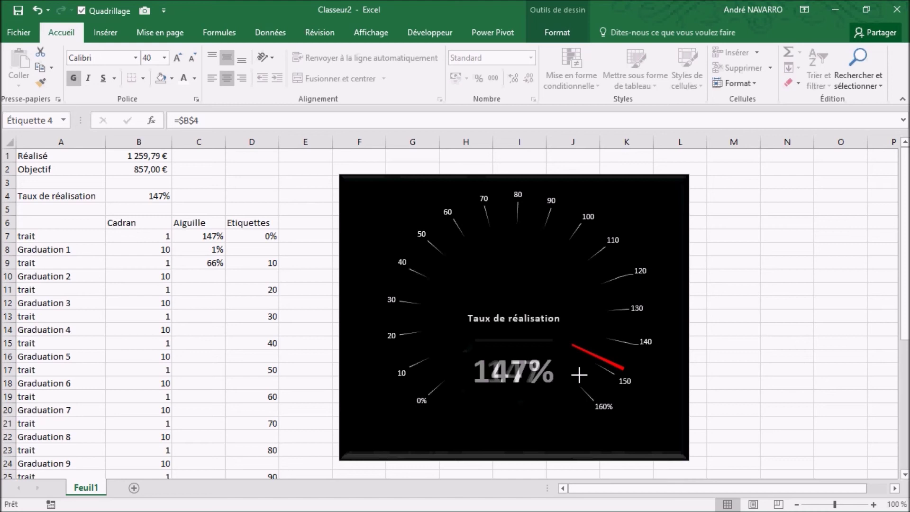
{"action": "left_click_drag", "start_coordinate": [579, 375], "coordinate": [579, 375]}
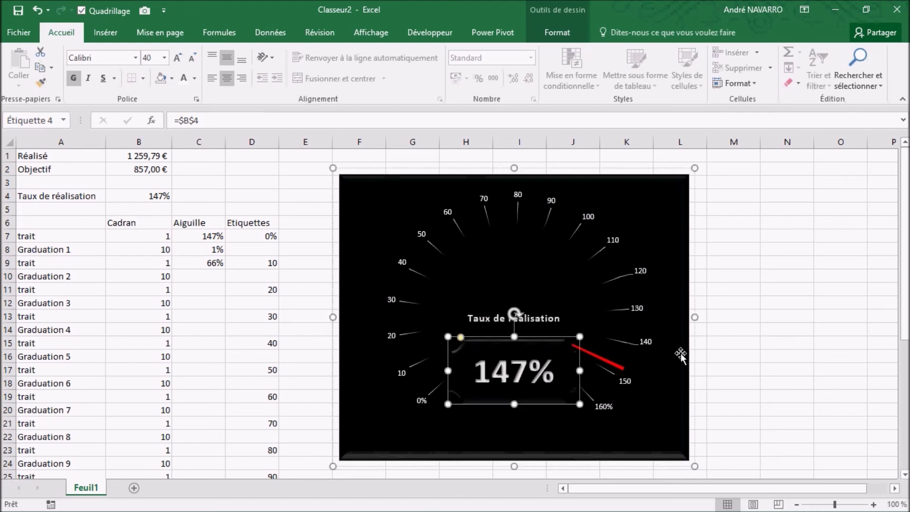
{"action": "left_click", "coordinate": [769, 264]}
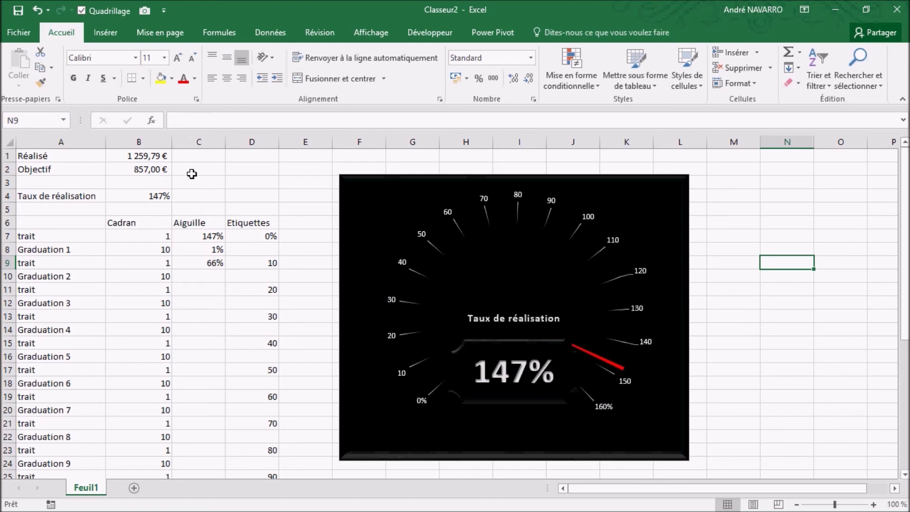
Recalculate the sheet repeatedly to examine the needle position and plaque display across varying realisation rates
{"action": "key", "text": "F9"}
{"action": "key", "text": "F9"}
{"action": "key", "text": "F9"}
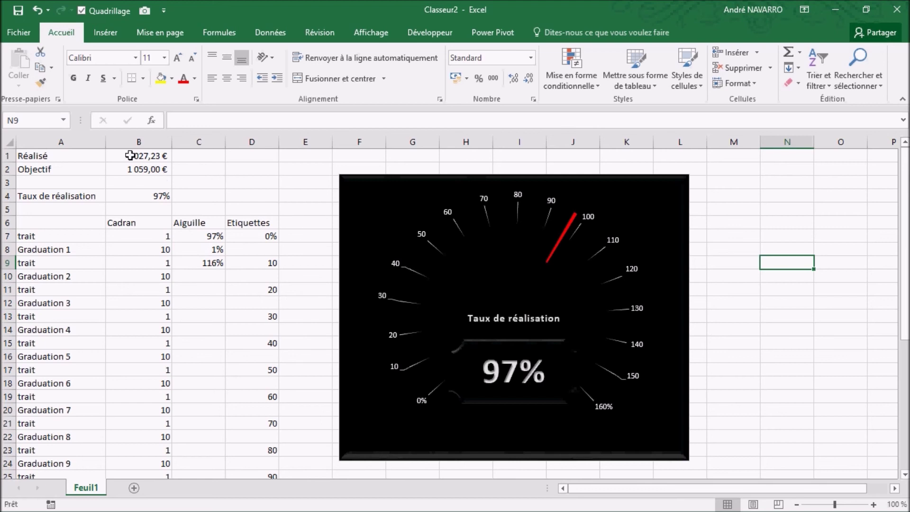
{"action": "key", "text": "F9"}
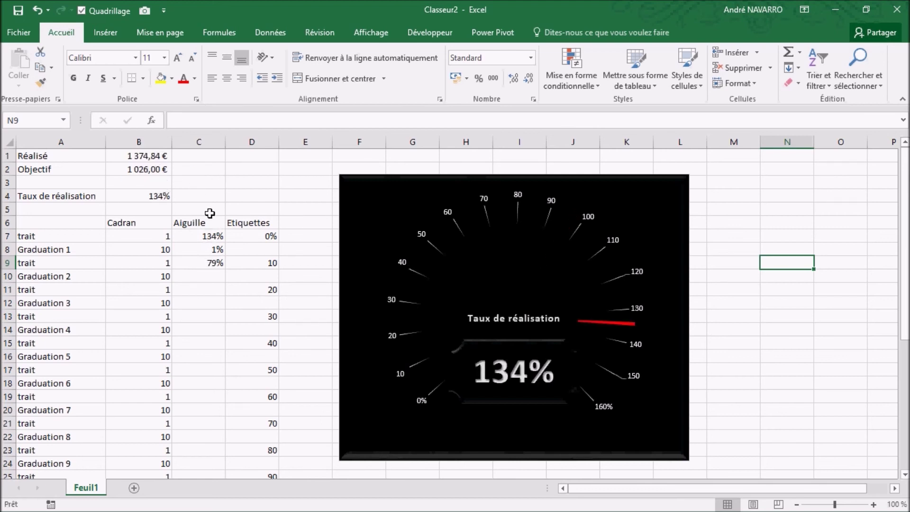
{"action": "key", "text": "F9"}
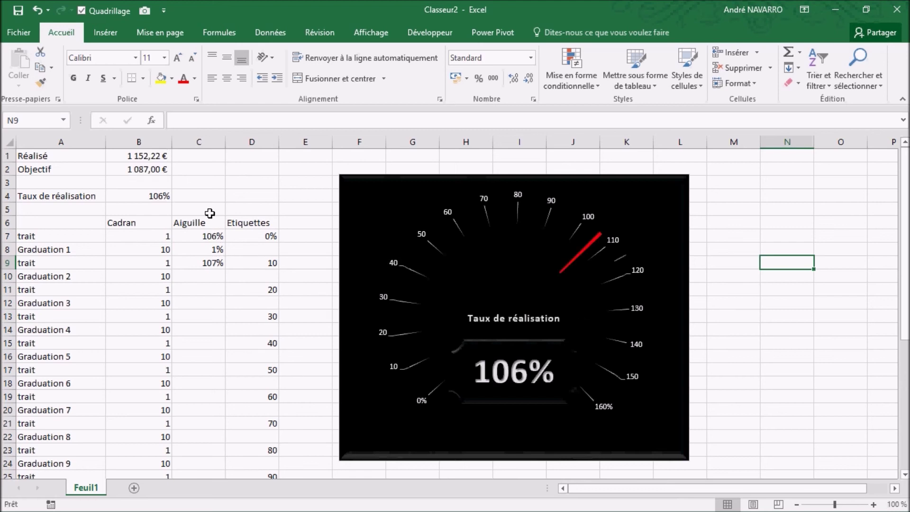
{"action": "key", "text": "F9"}
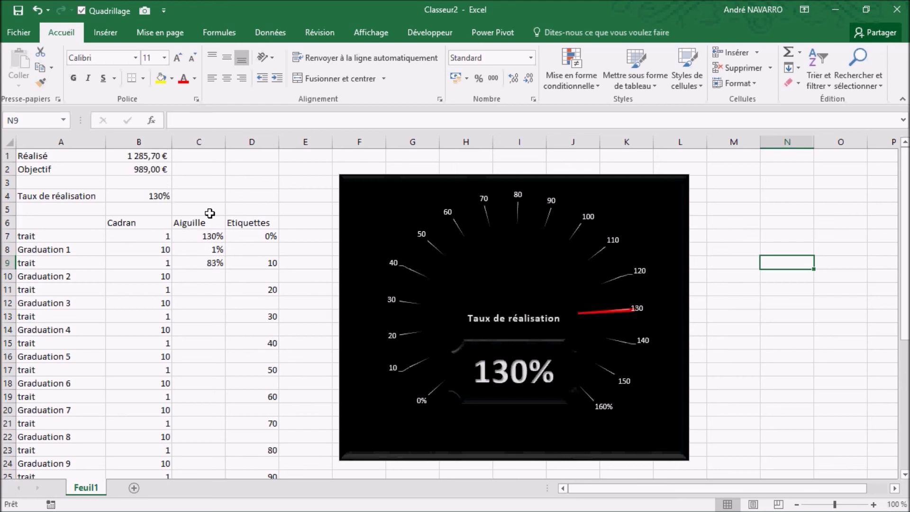
{"action": "key", "text": "F9"}
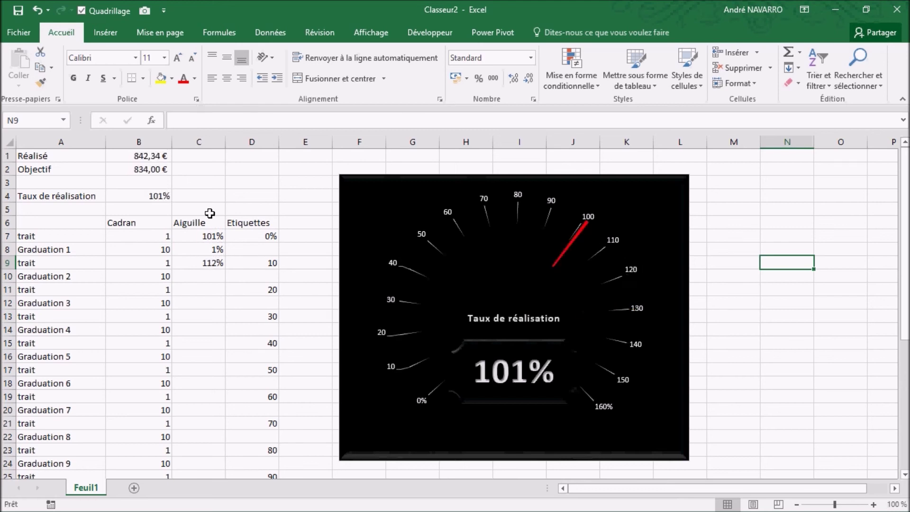
{"action": "key", "text": "F9"}
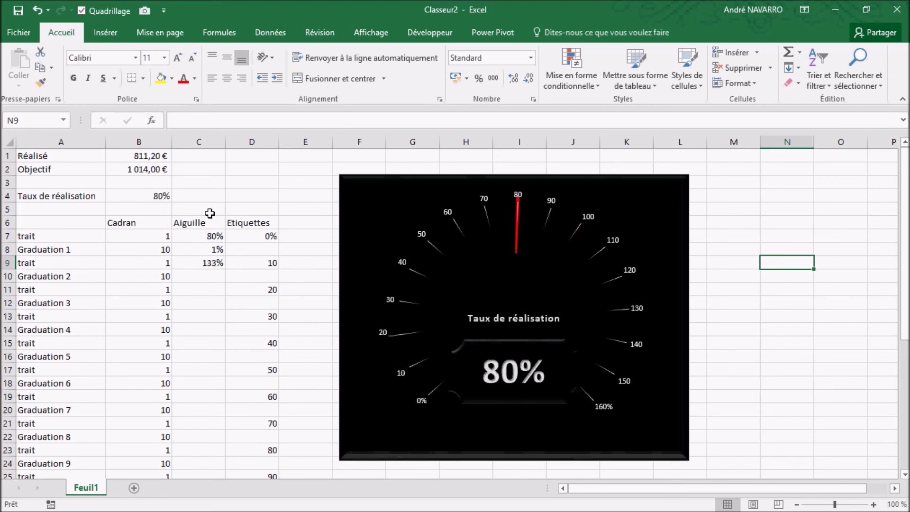
{"action": "key", "text": "F9"}
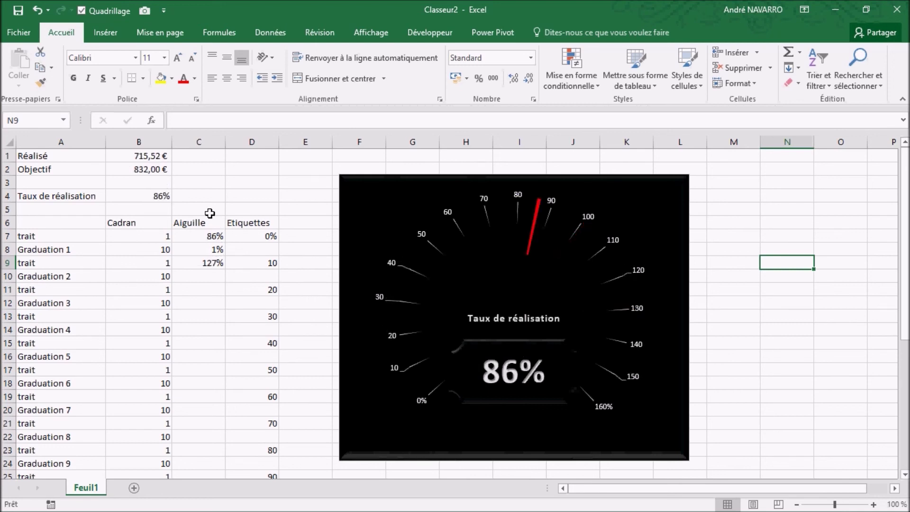
{"action": "key", "text": "F9"}
{"action": "key", "text": "F9"}
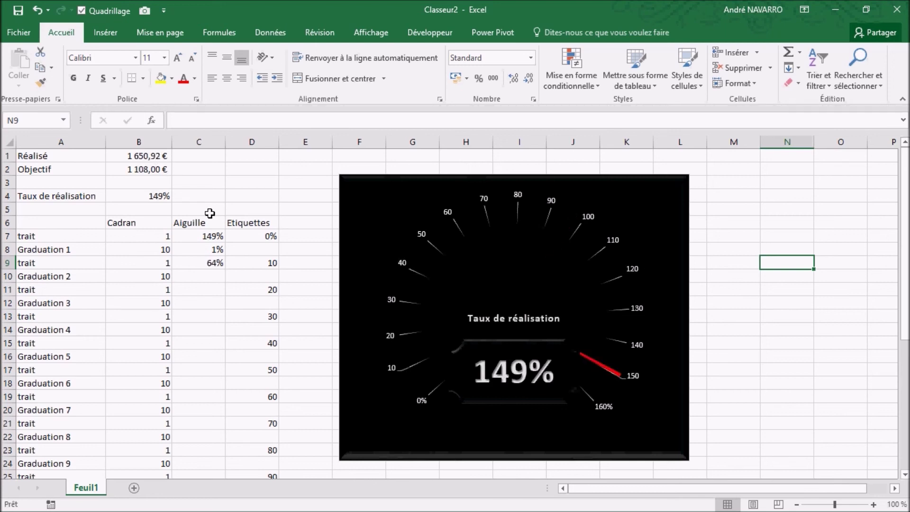
{"action": "key", "text": "F9"}
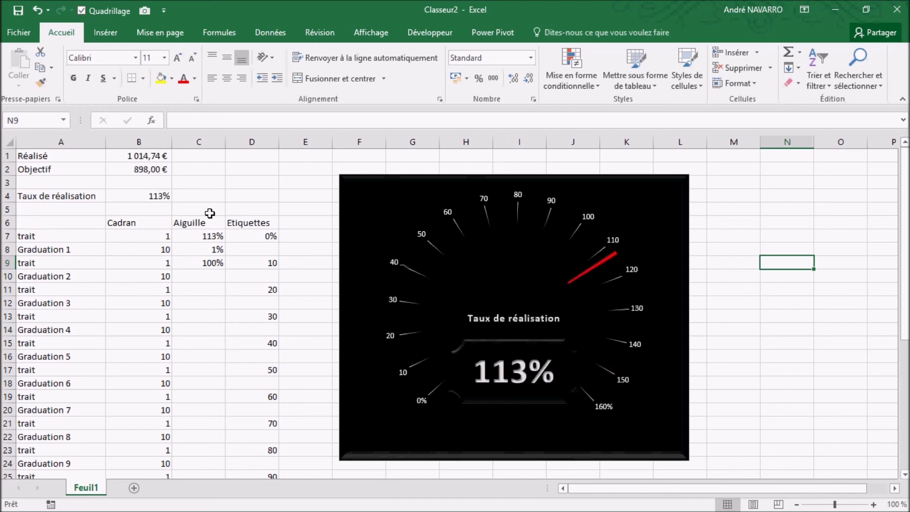
{"action": "key", "text": "F9"}
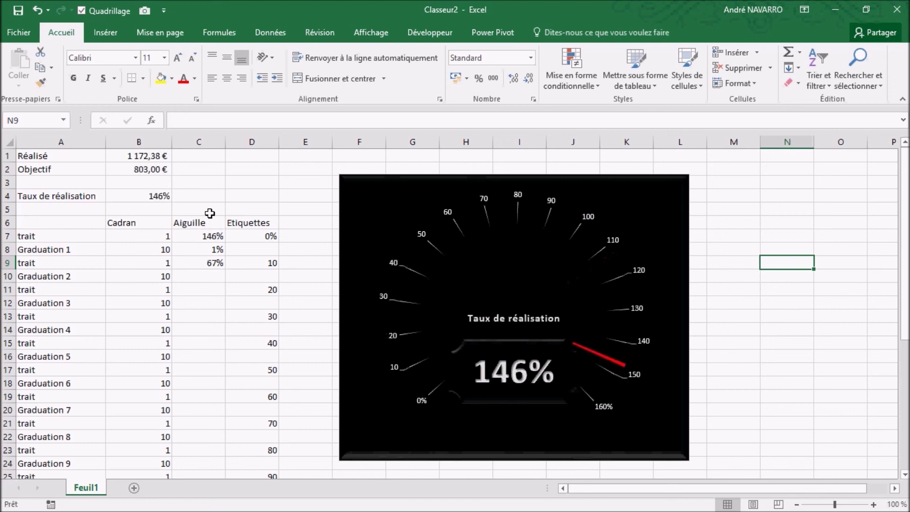
{"action": "key", "text": "F9"}
{"action": "key", "text": "F9"}
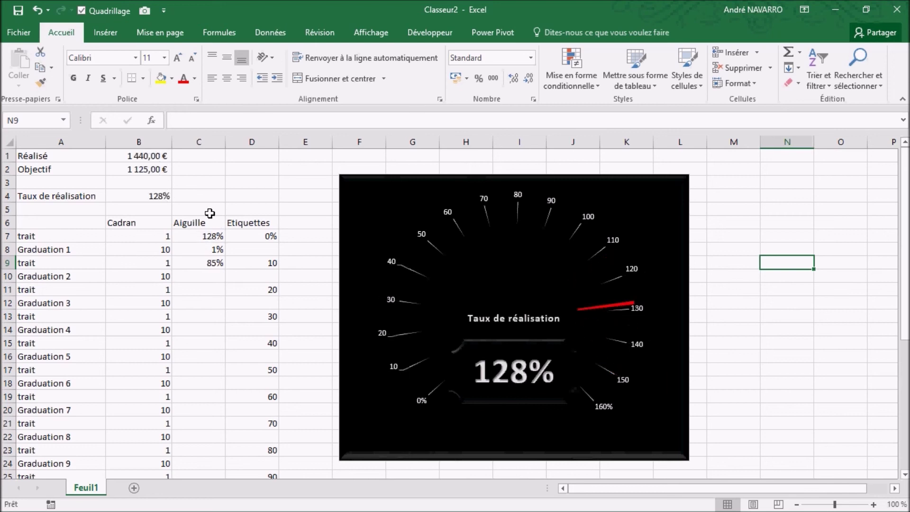
{"action": "key", "text": "F9"}
{"action": "key", "text": "F9"}
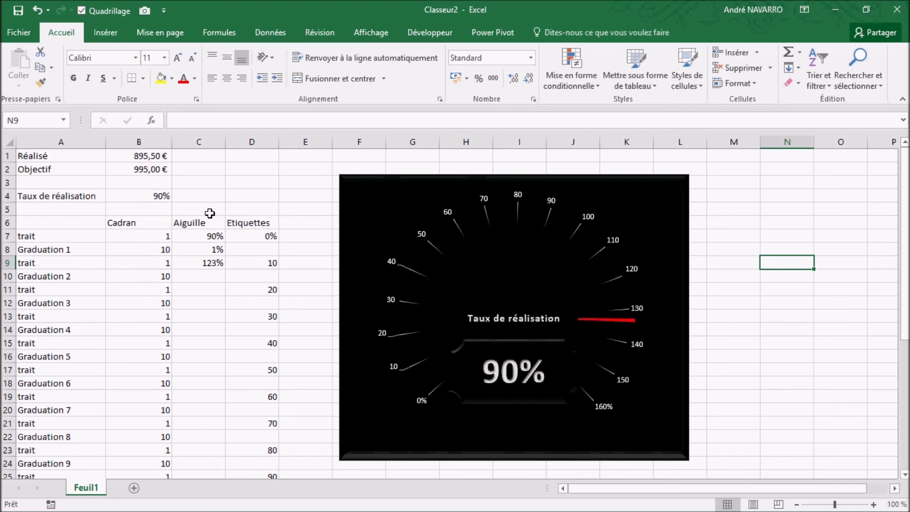